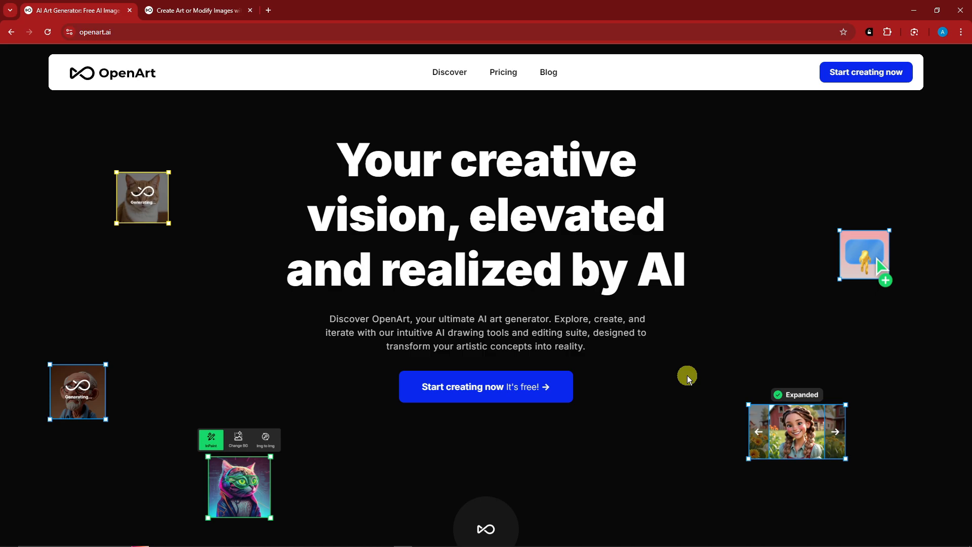
Step: Look through the OpenArt landing page's feature sections and return to the beginning of the page
scroll(688, 376, "down", 5)
scroll(687, 375, "down", 5)
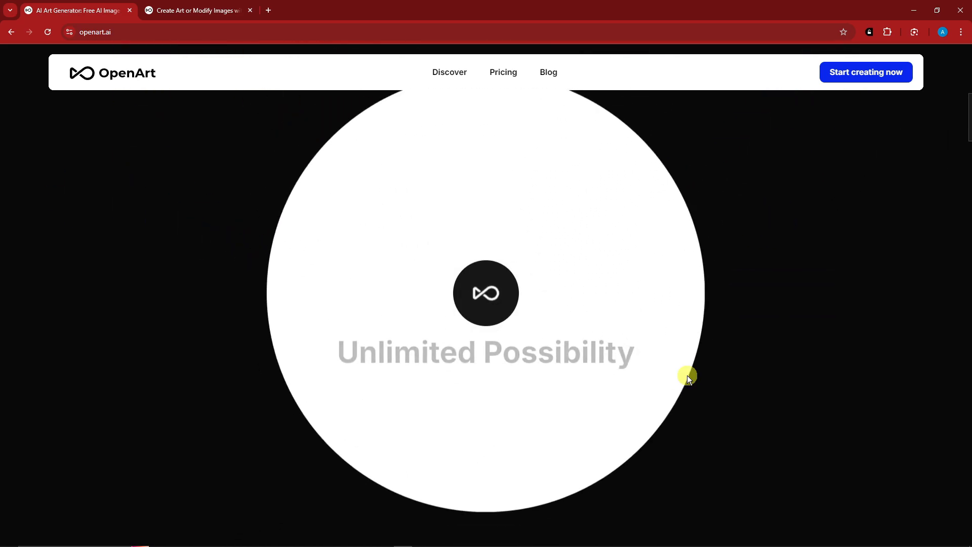
scroll(687, 375, "down", 10)
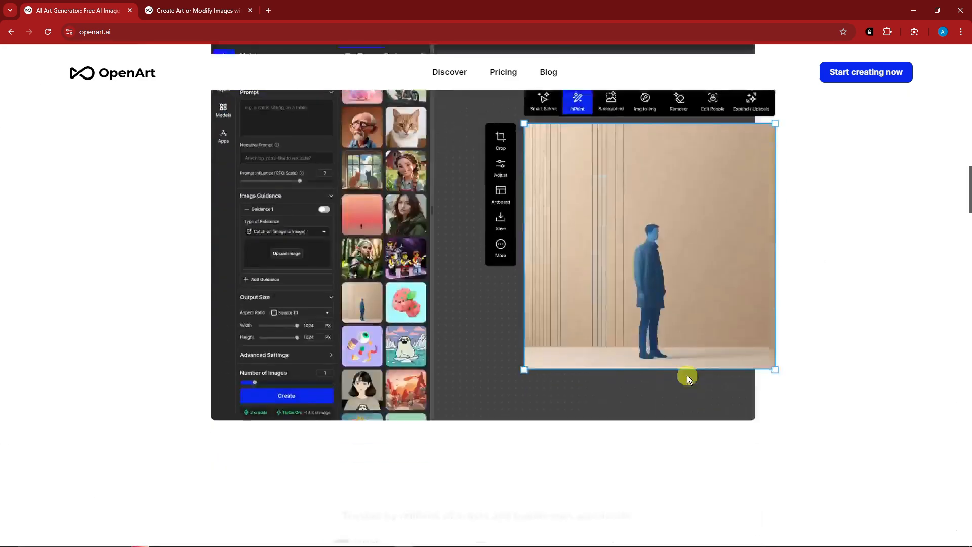
scroll(688, 375, "down", 8)
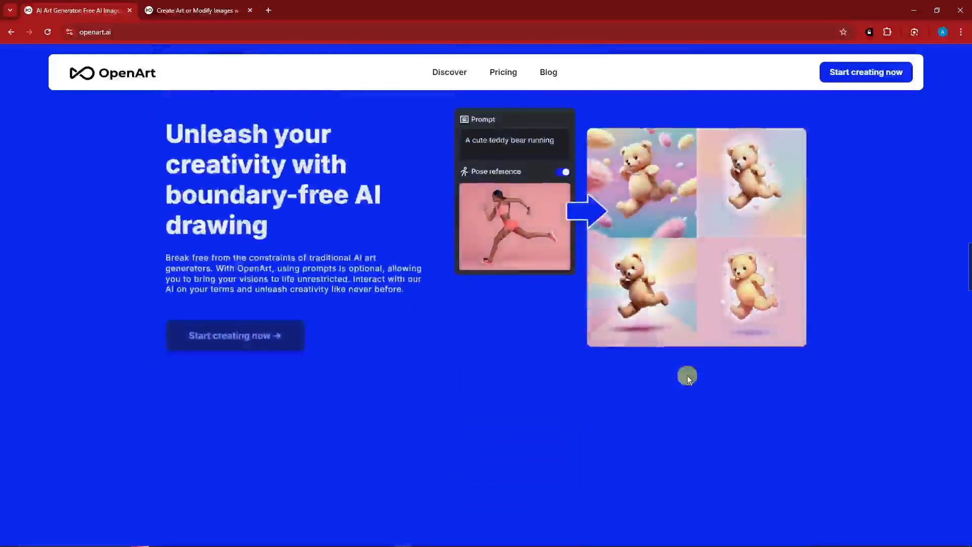
scroll(687, 375, "up", 4)
left_click_drag(970, 247, 955, 53)
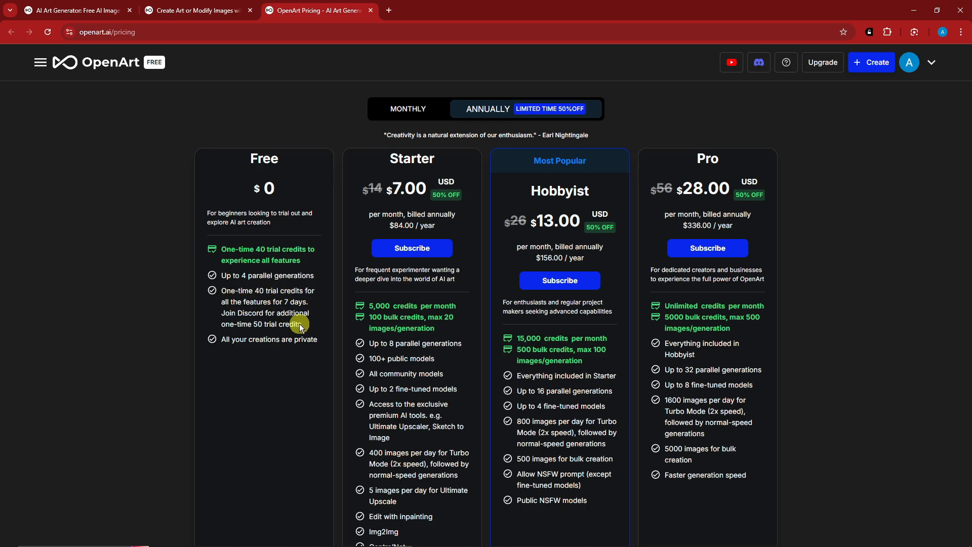
Step: Review the free plan's trial credit terms and compare the paid plans under monthly billing on the pricing page
left_click_drag(302, 324, 253, 326)
left_click(254, 301)
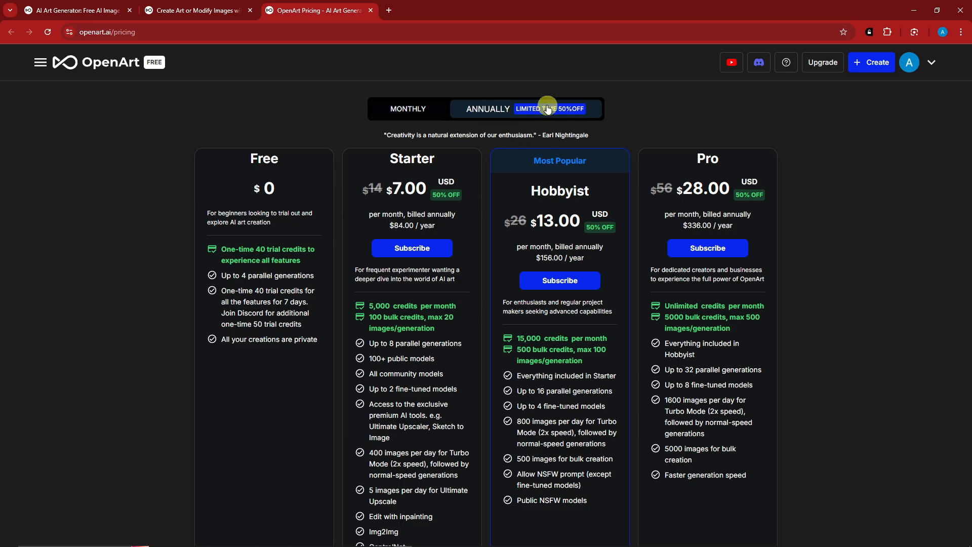
left_click(403, 110)
scroll(461, 266, "down", 2)
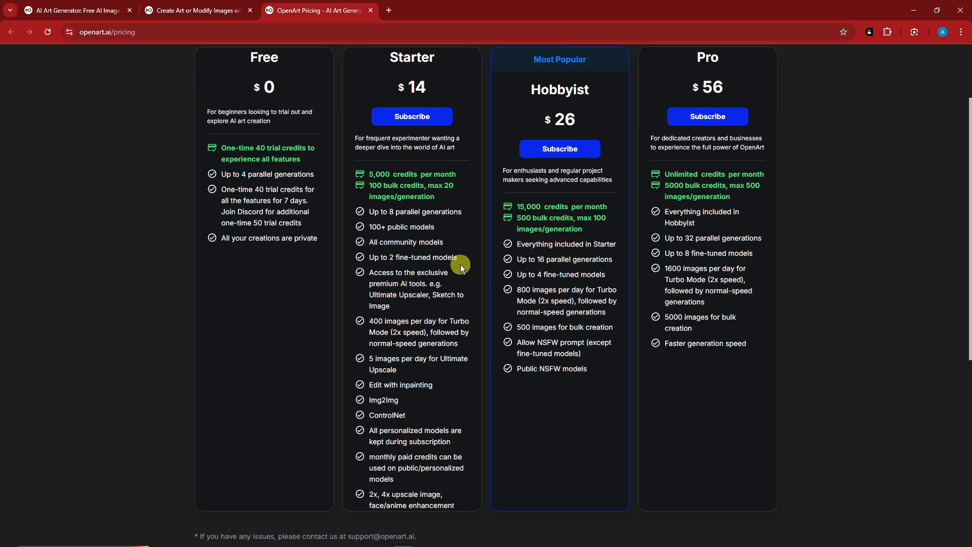
scroll(440, 222, "down", 1)
scroll(506, 228, "up", 2)
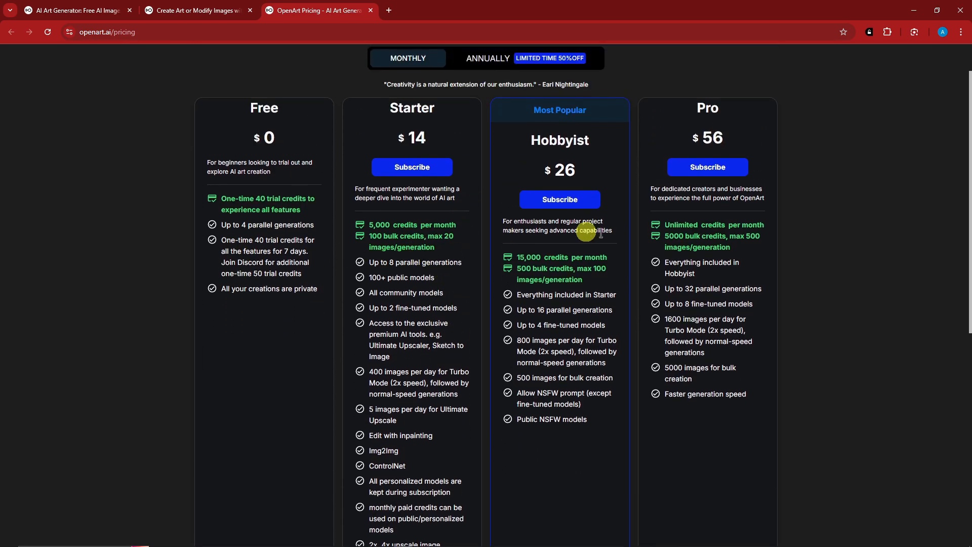
scroll(466, 322, "up", 1)
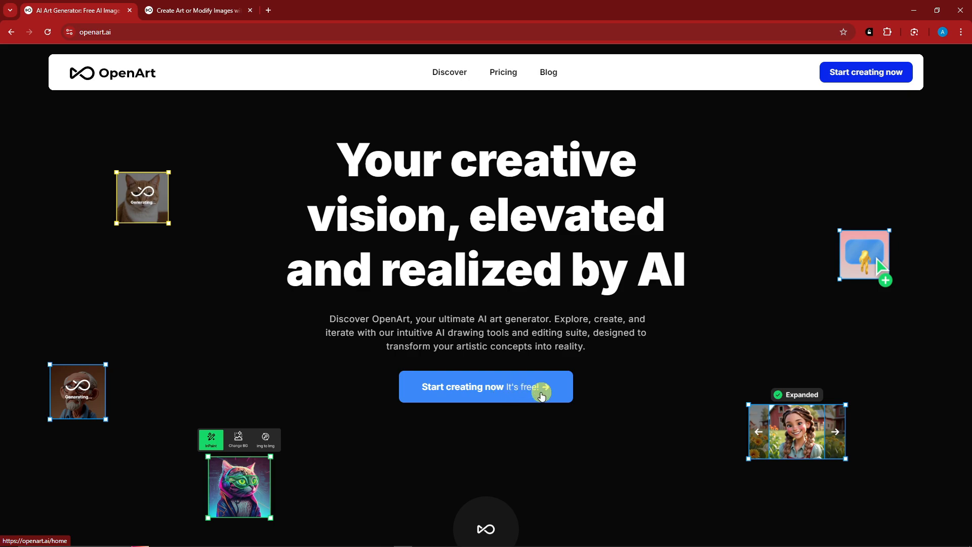
Step: Dismiss the limited-time offer banner on the OpenArt home dashboard and look over the quick starts and featured apps
scroll(541, 394, "down", 4)
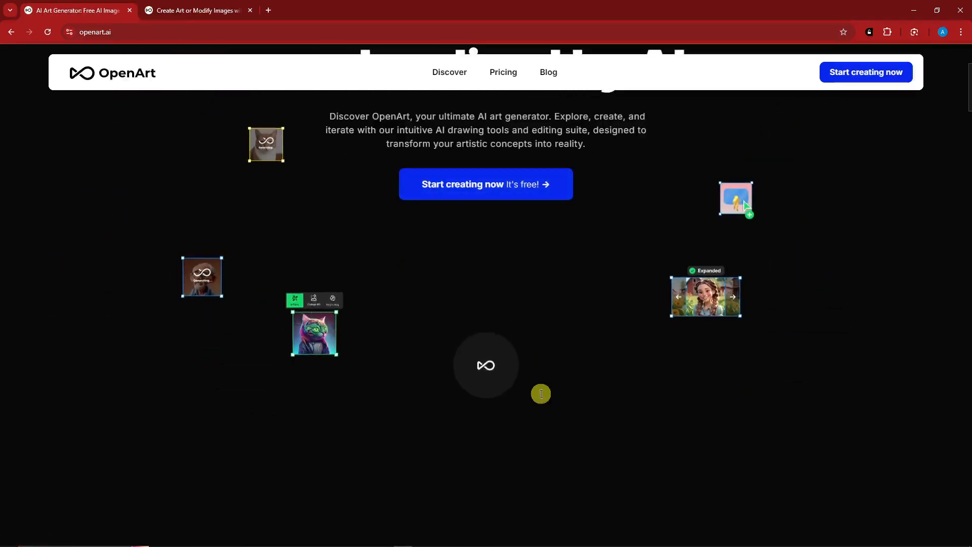
scroll(284, 355, "up", 4)
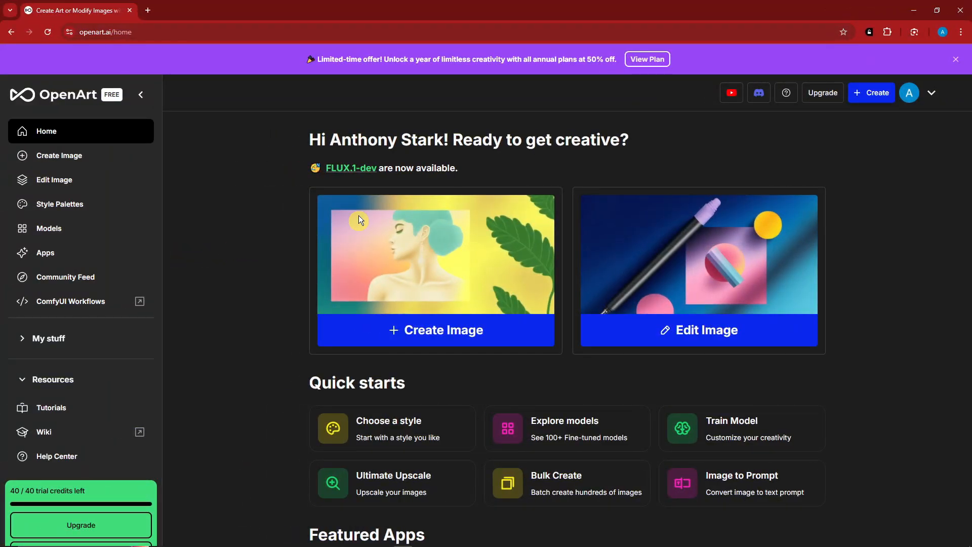
left_click(956, 60)
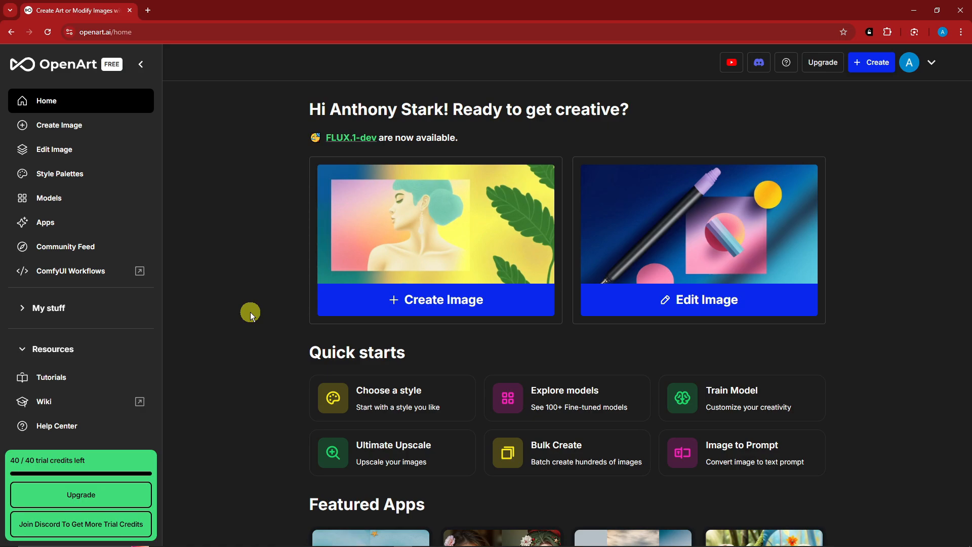
scroll(238, 337, "down", 2)
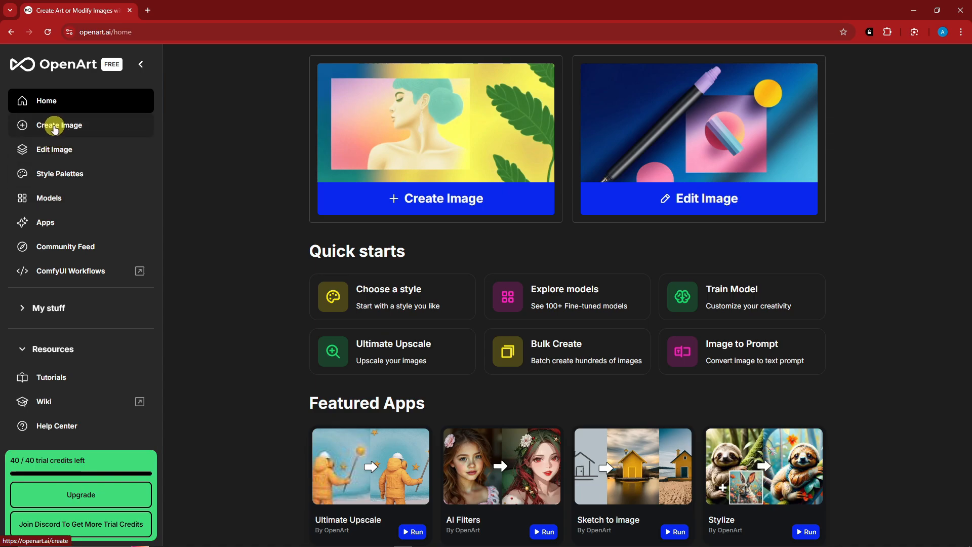
Step: Open Style Palettes and browse the Fantasy, Anime, Comic & Cartoon, Illustration and Art Media styles
left_click(76, 174)
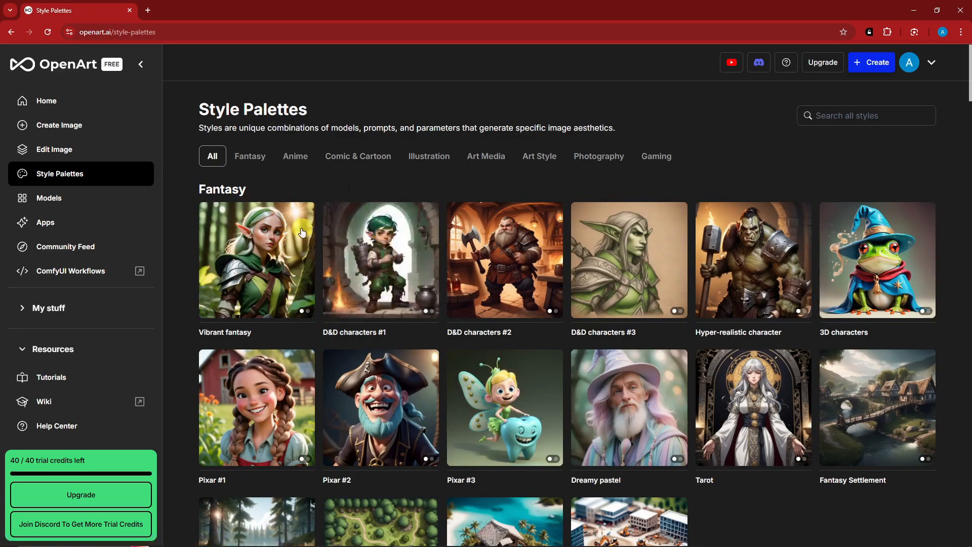
scroll(285, 241, "down", 7)
scroll(286, 243, "down", 8)
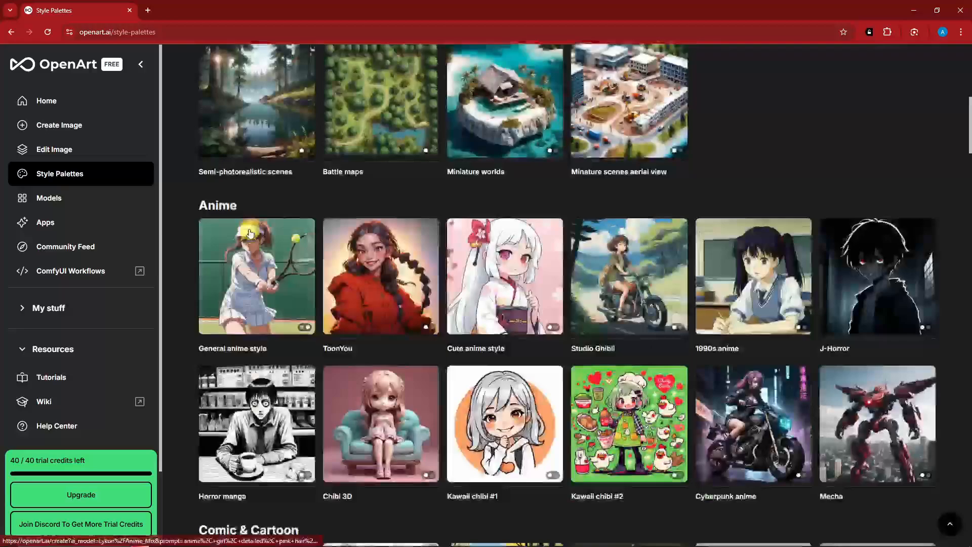
scroll(261, 195, "down", 8)
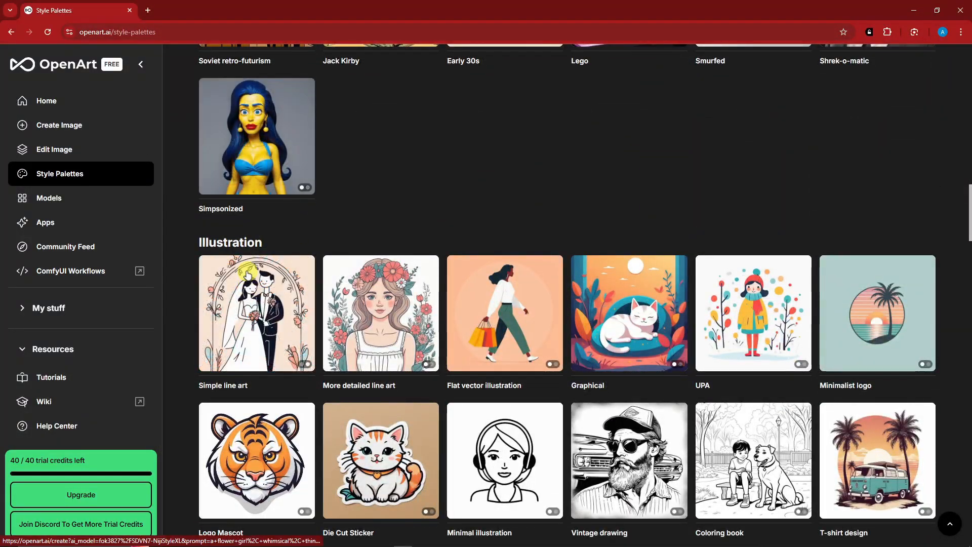
scroll(271, 175, "down", 15)
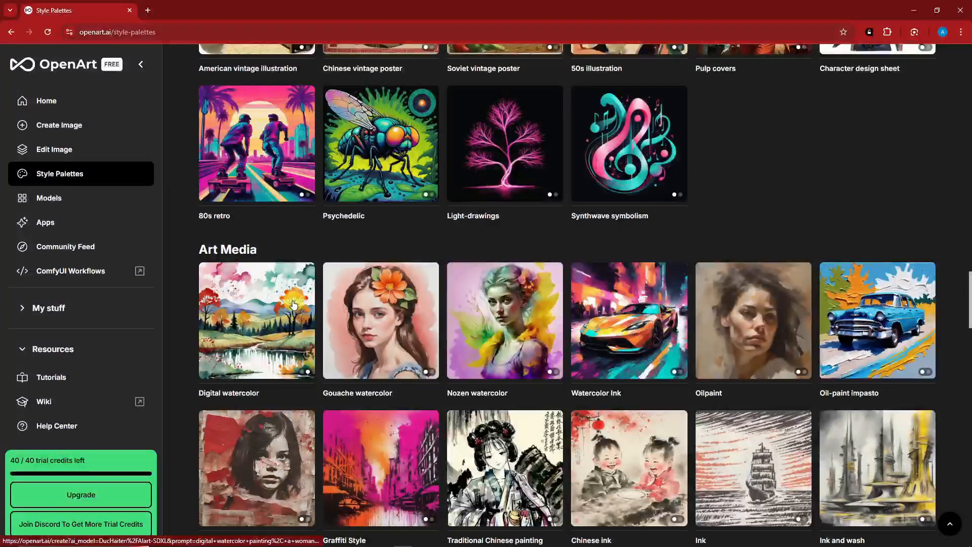
Step: Open the Models page and look over the train-your-own option, OpenArt selections and community models
left_click(69, 199)
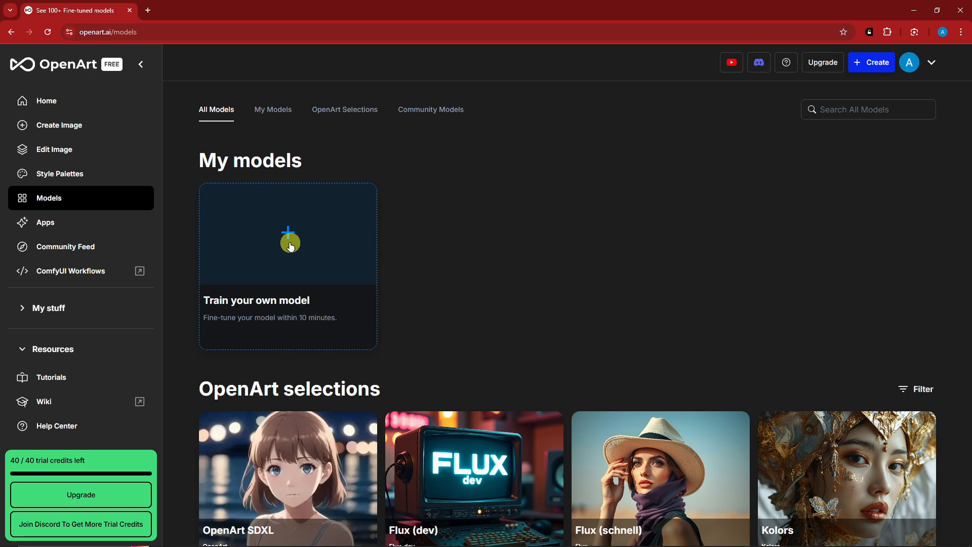
scroll(518, 250, "down", 2)
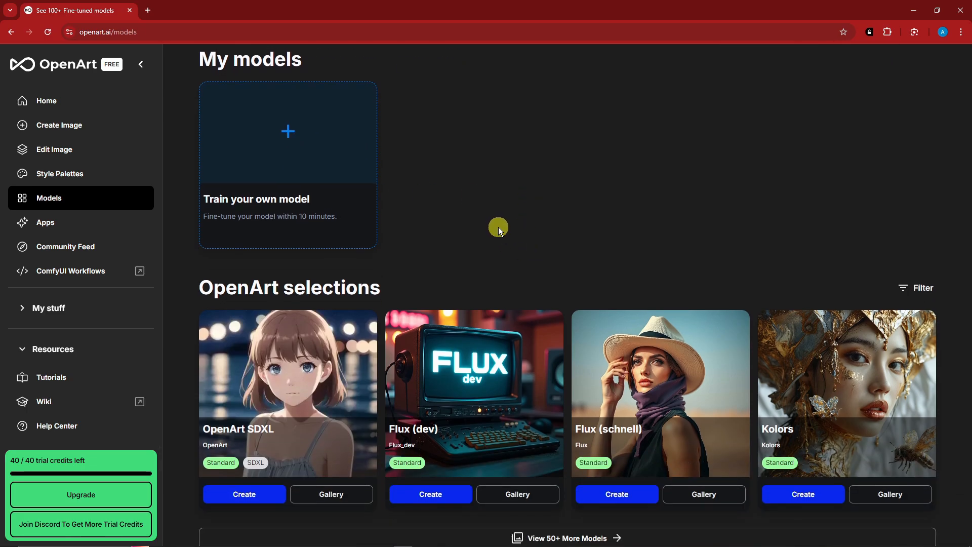
scroll(468, 229, "down", 2)
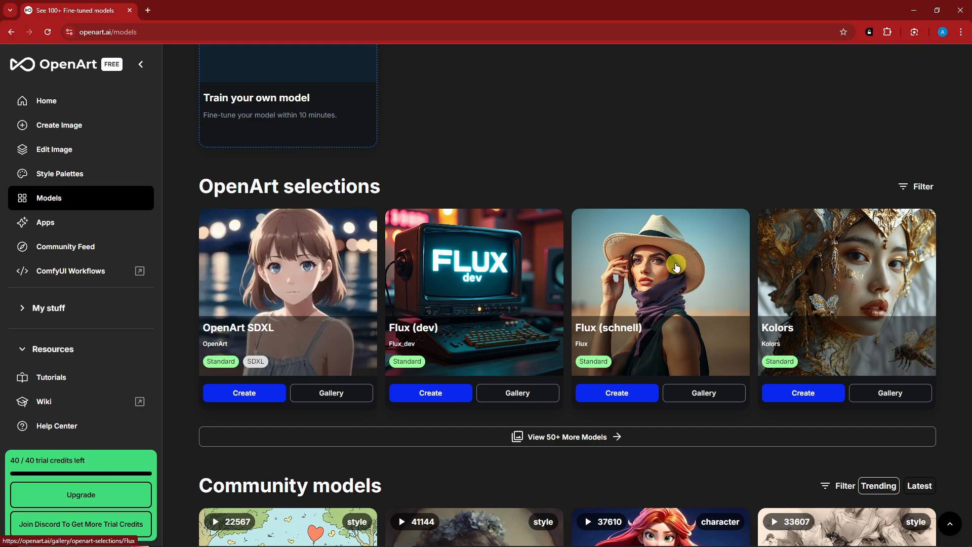
scroll(675, 273, "down", 2)
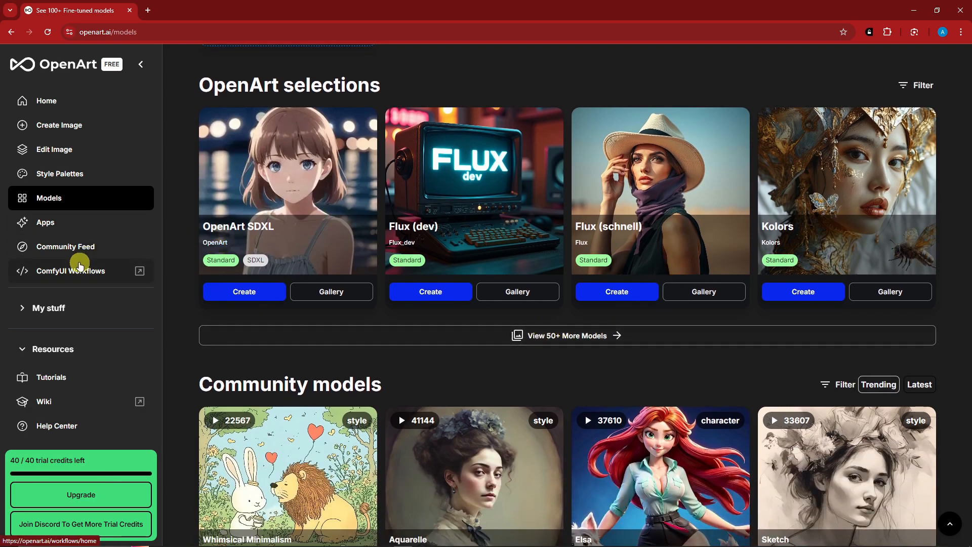
Step: Expand My stuff, open Creation History, and look over the remaining personal and resource sections
left_click(66, 308)
scroll(66, 308, "down", 1)
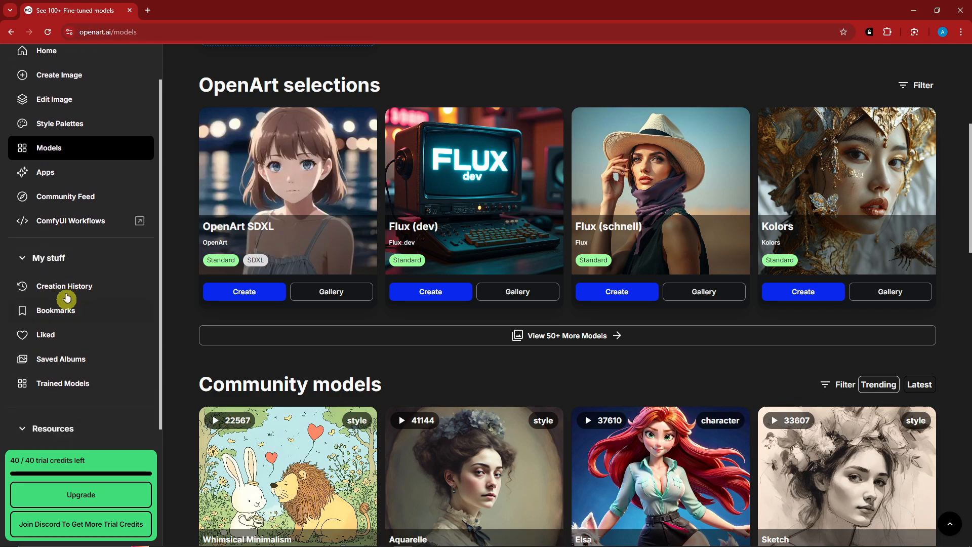
left_click(64, 285)
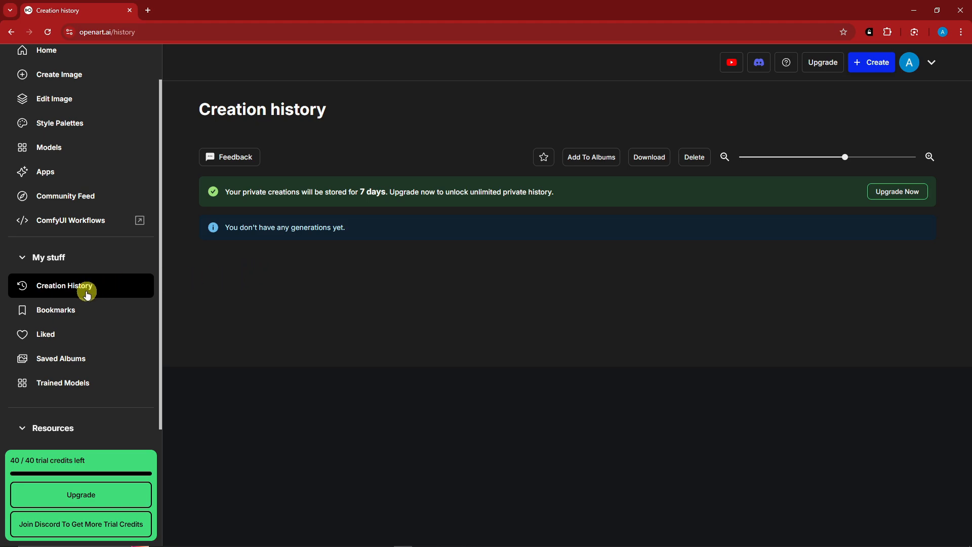
scroll(83, 288, "down", 3)
scroll(83, 288, "down", 1)
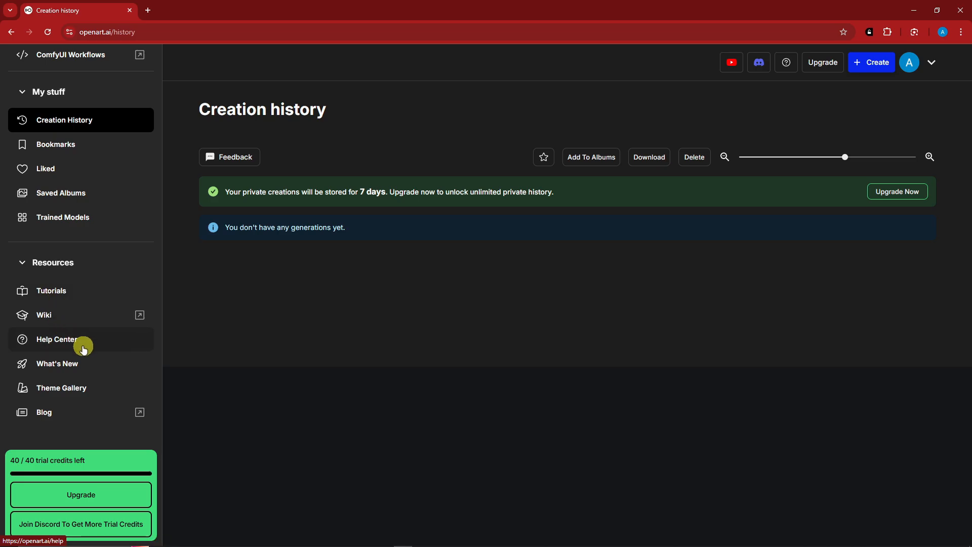
Step: Open What's New and read the FLUX.1 Dev release announcement
left_click(84, 365)
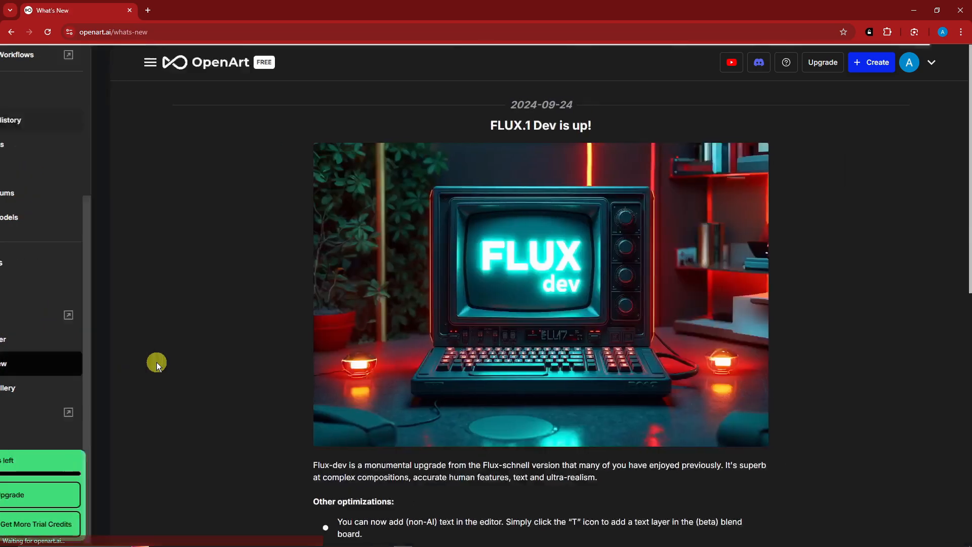
scroll(160, 360, "down", 4)
scroll(160, 360, "up", 4)
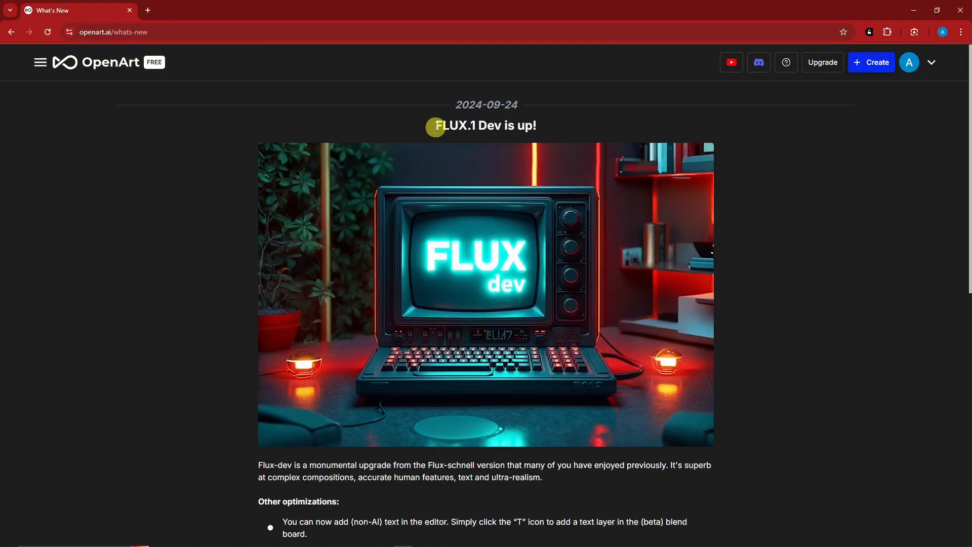
left_click_drag(383, 126, 563, 142)
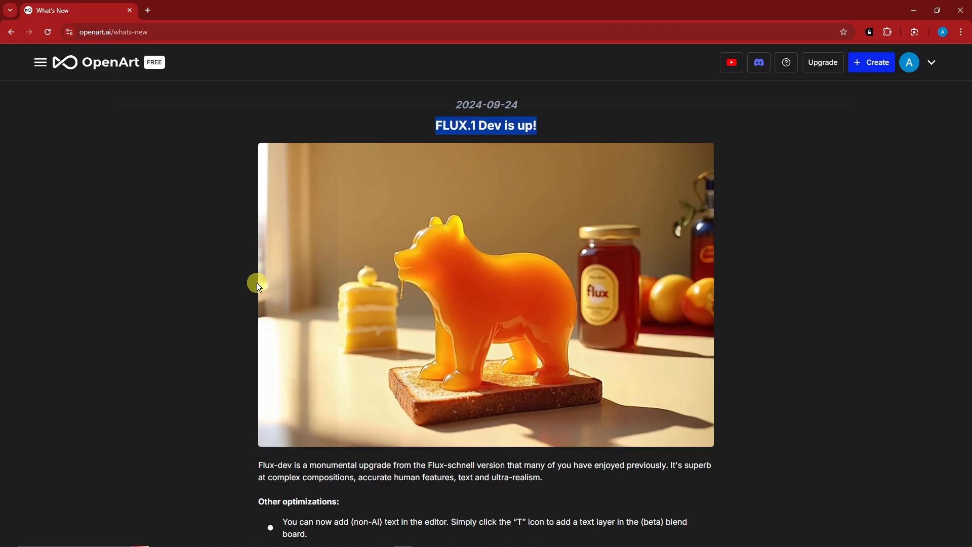
scroll(257, 369, "down", 3)
scroll(268, 354, "up", 3)
left_click_drag(437, 122, 577, 133)
Step: Leave the release announcement and open the Create Image workspace
left_click(10, 31)
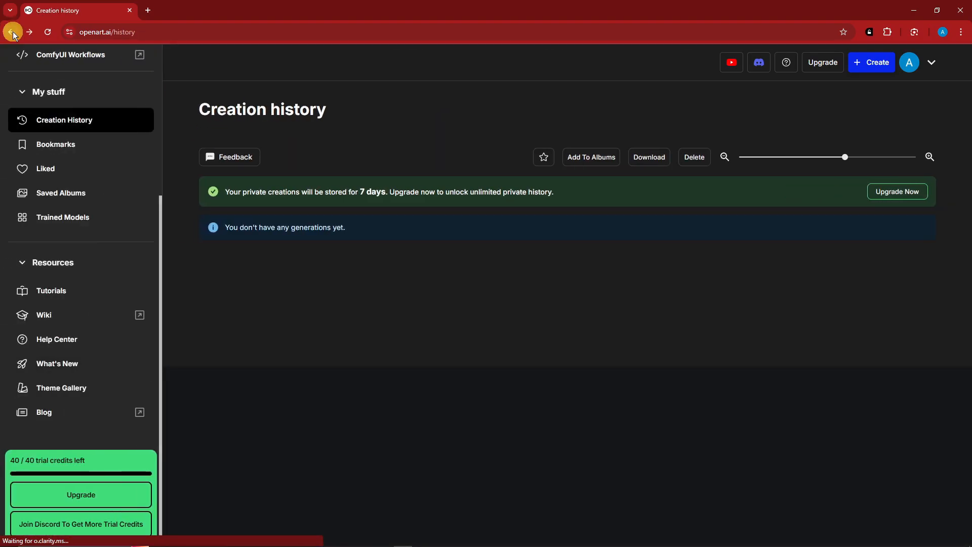
scroll(127, 226, "up", 5)
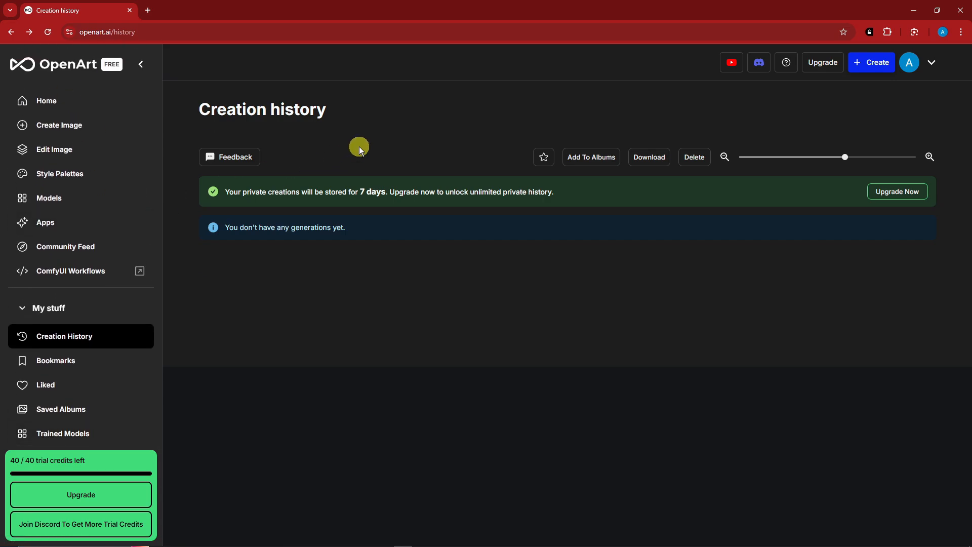
left_click(71, 131)
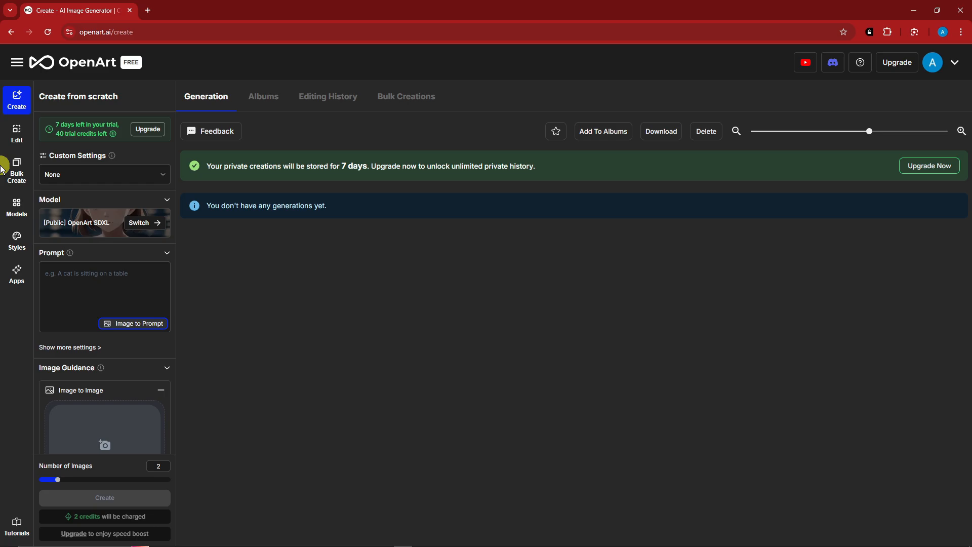
Step: Check the Bulk Create mode and return to creating an image from scratch
left_click(16, 133)
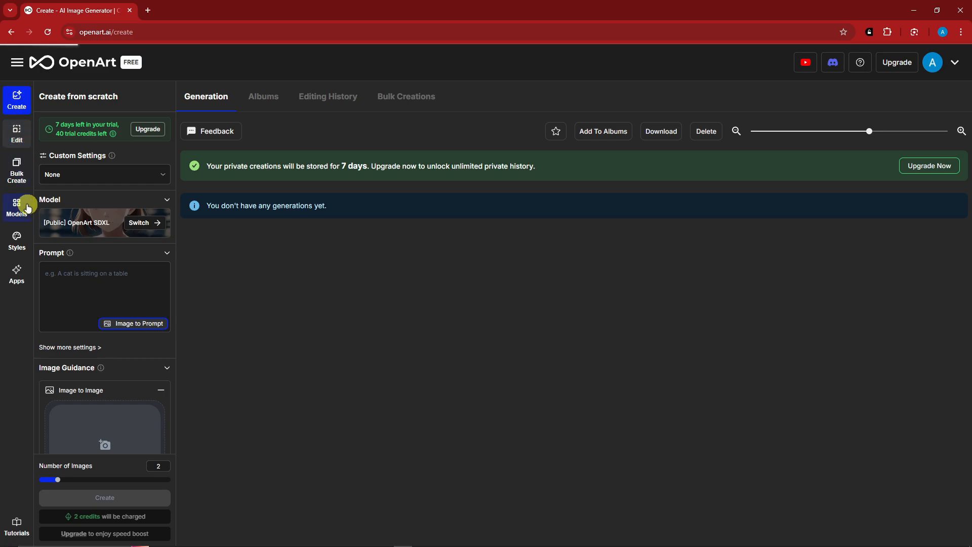
left_click(17, 174)
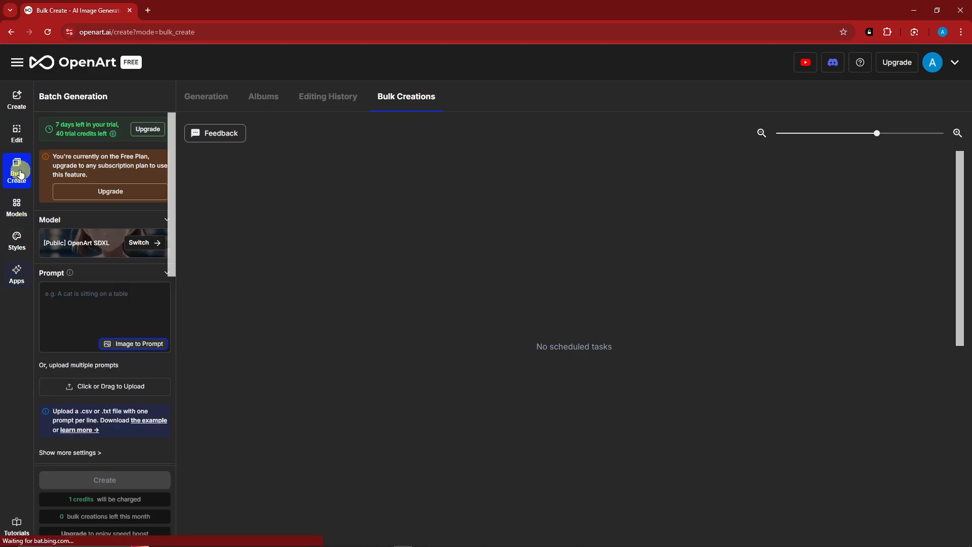
left_click(19, 105)
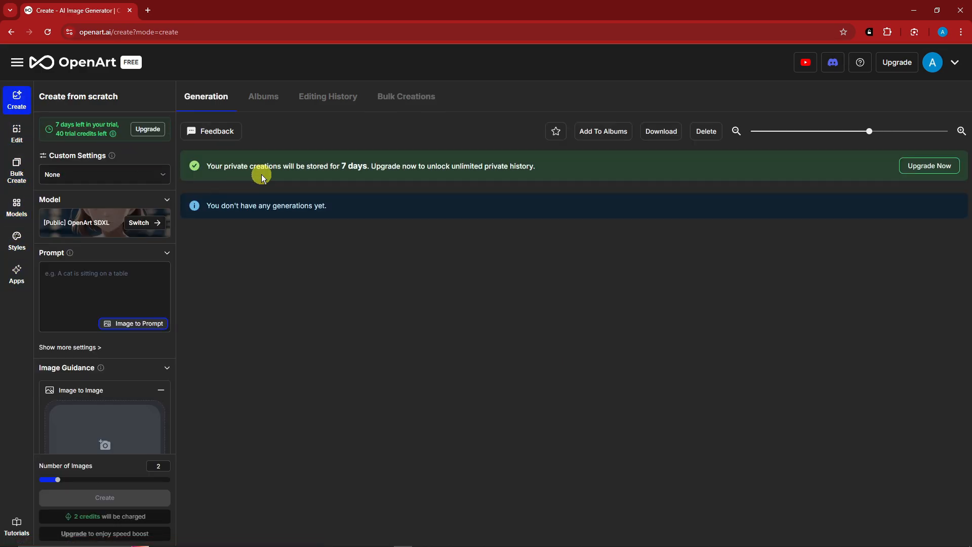
Step: Read the private creation storage notice and the trial credit details, and open the Custom Settings preset list
left_click_drag(202, 165, 564, 169)
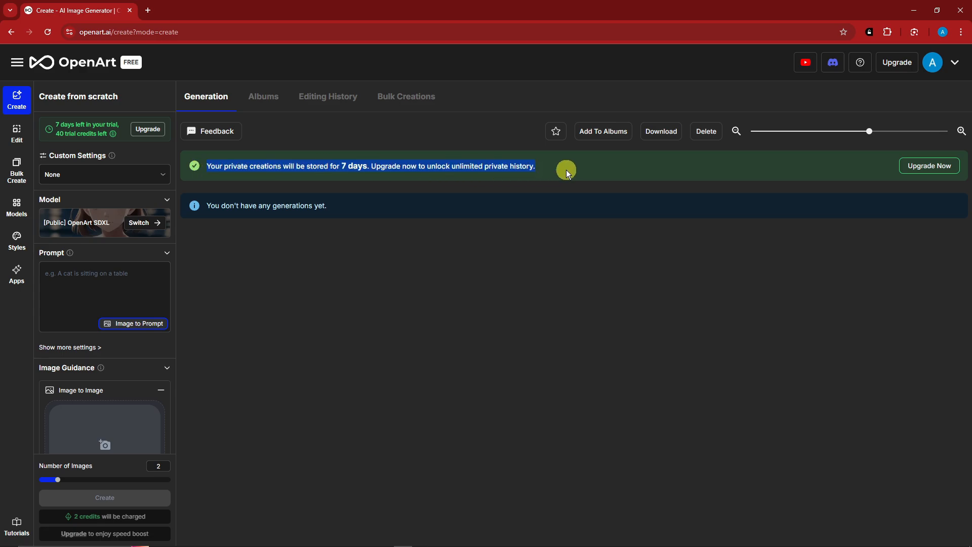
left_click(113, 134)
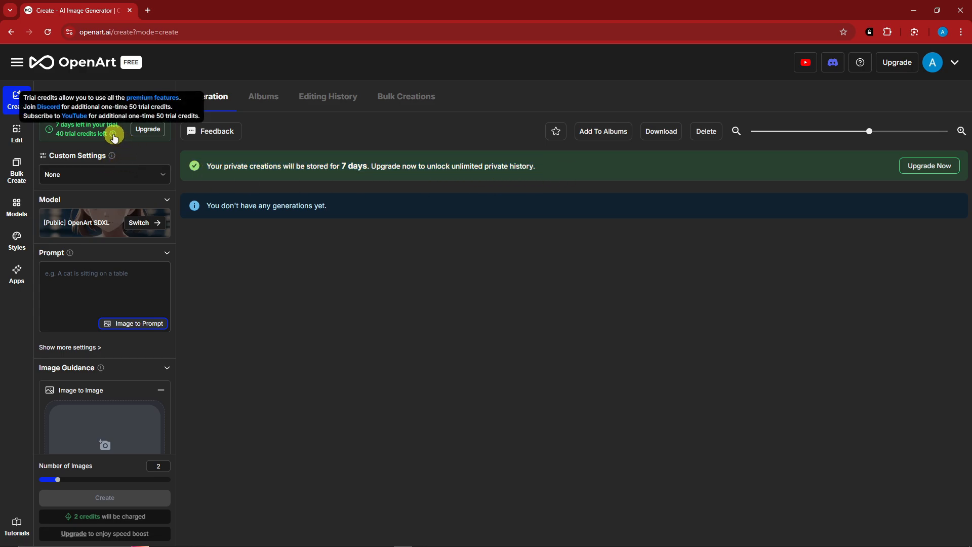
left_click(156, 172)
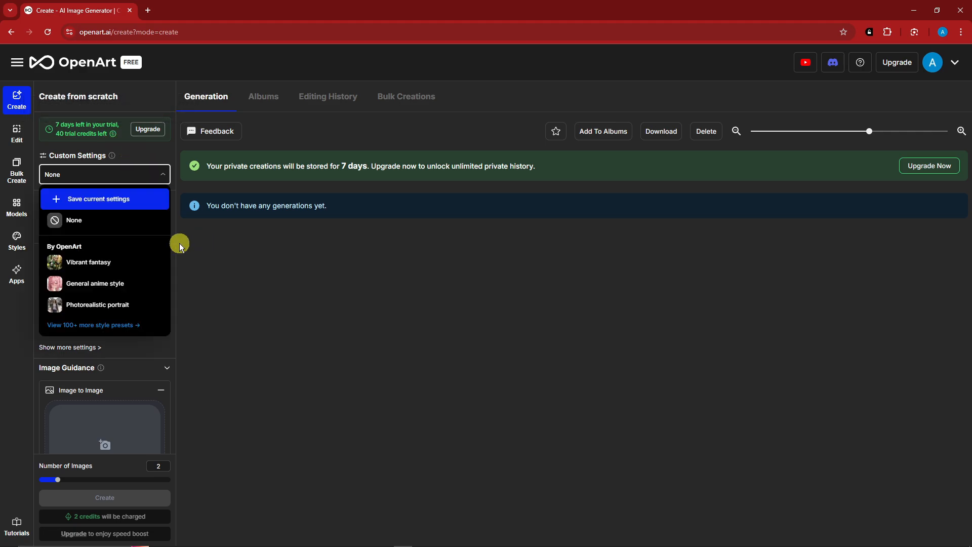
Step: Apply OpenArt's Vibrant fantasy preset and review the model, prompt and other settings it fills in
left_click(103, 262)
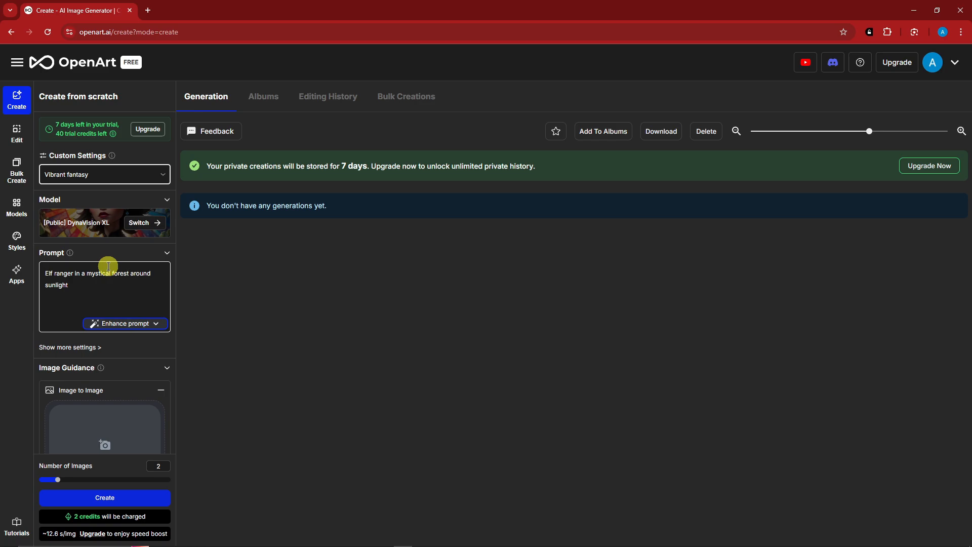
scroll(108, 265, "down", 5)
scroll(117, 420, "up", 5)
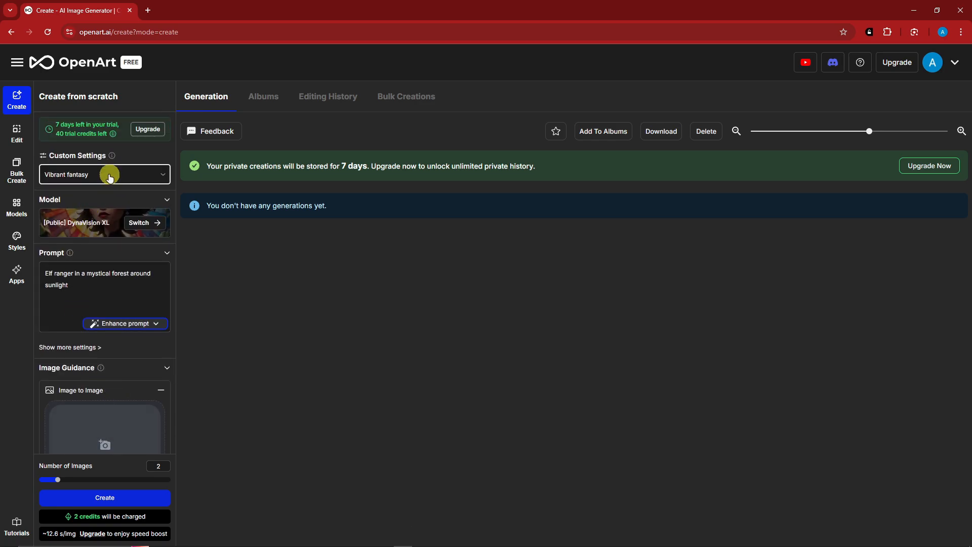
Step: Review the available custom settings presets and the generation settings loaded with Vibrant fantasy
left_click(105, 177)
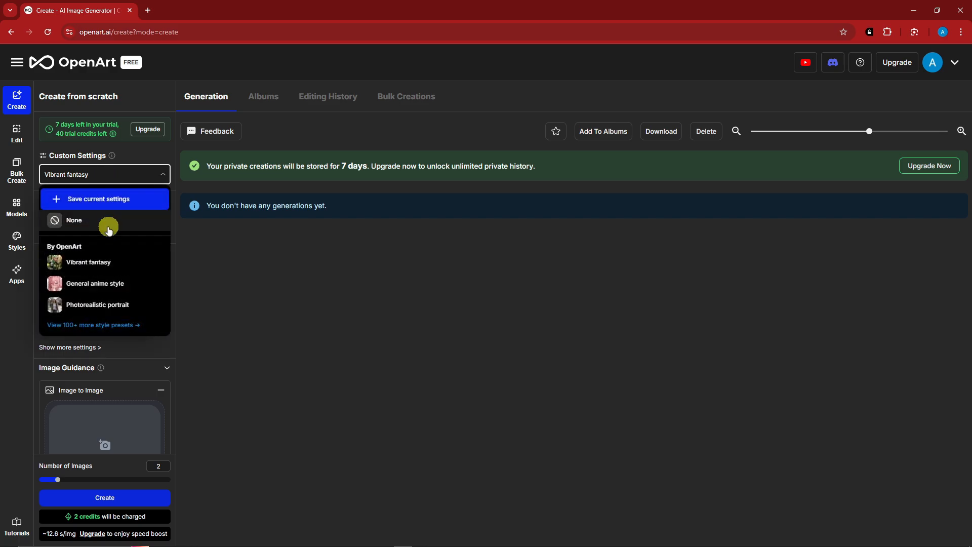
left_click(295, 281)
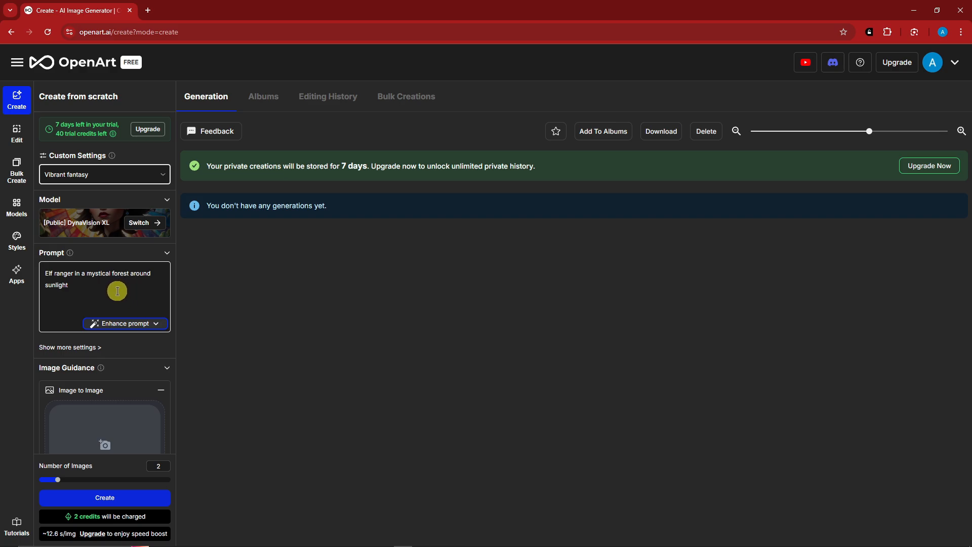
left_click(101, 175)
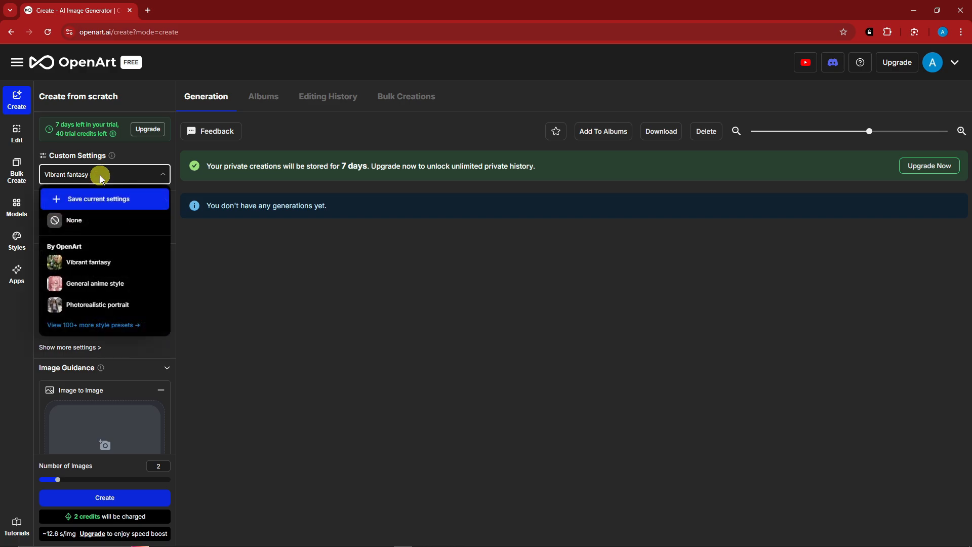
left_click(239, 241)
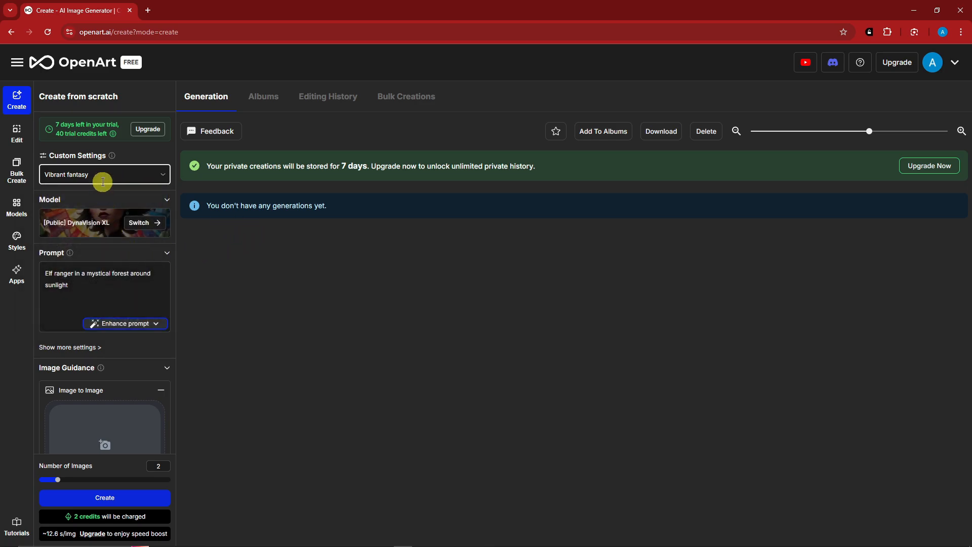
scroll(107, 281, "down", 1)
scroll(108, 280, "down", 3)
scroll(108, 374, "up", 4)
left_click(84, 174)
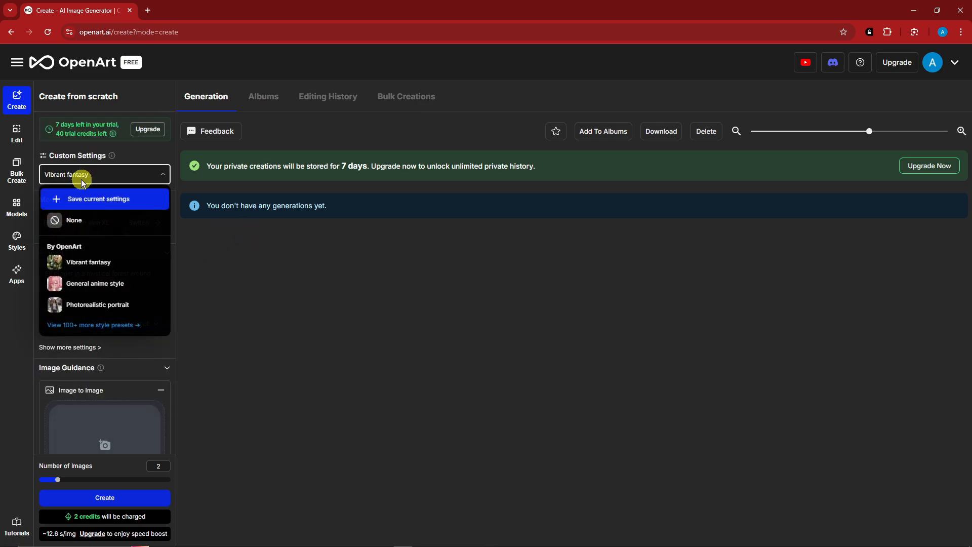
left_click(281, 243)
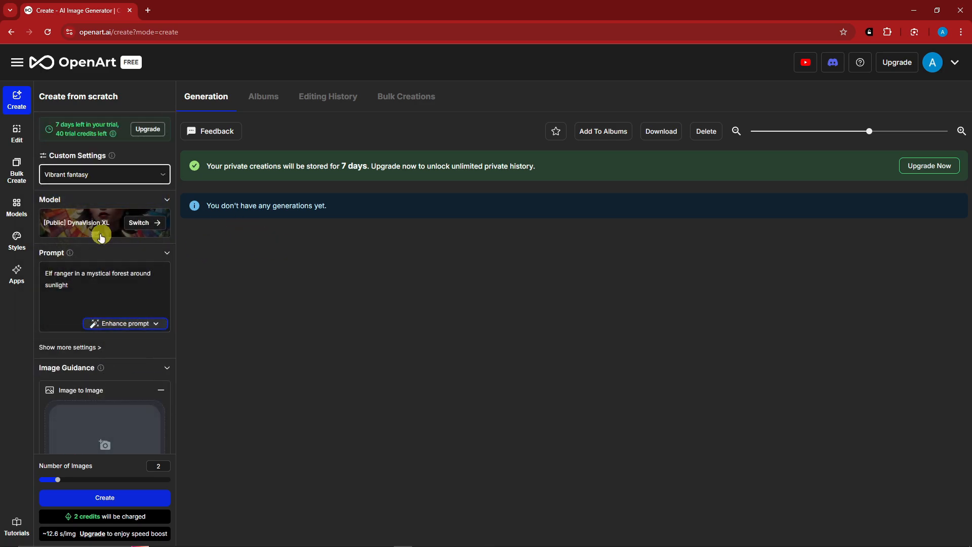
Step: Reset the custom settings to None and enter the prompt "A cat sitting in a table"
left_click(136, 173)
left_click(79, 219)
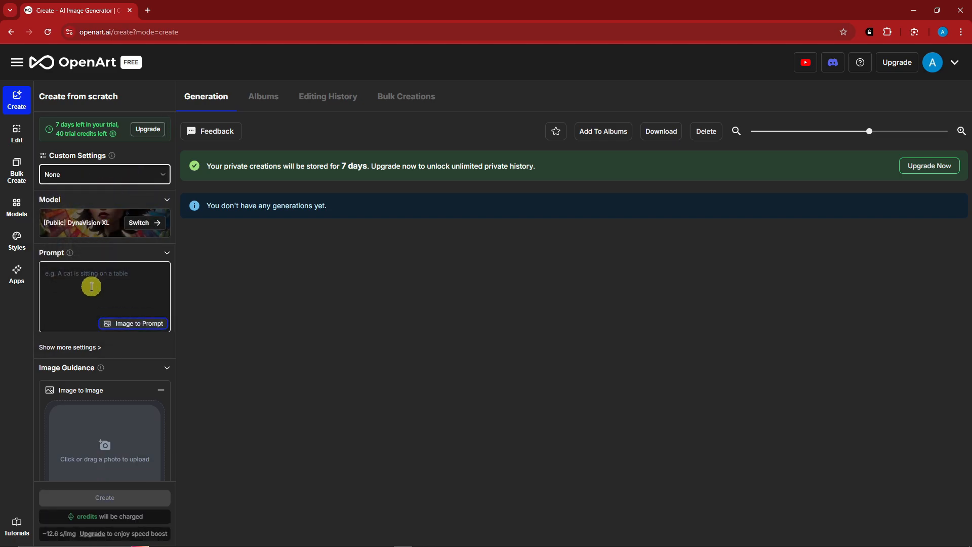
left_click(91, 288)
type("A cat sitting in a")
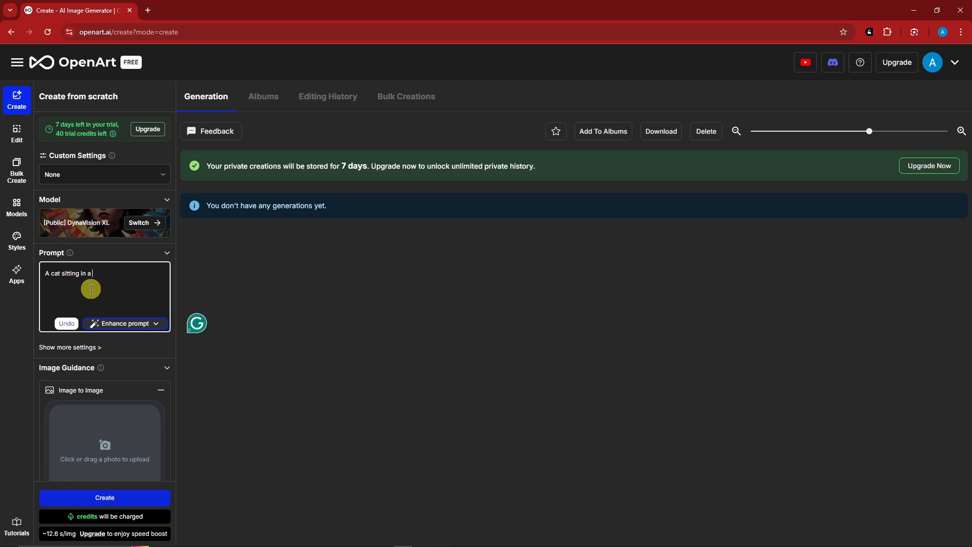
type(" table")
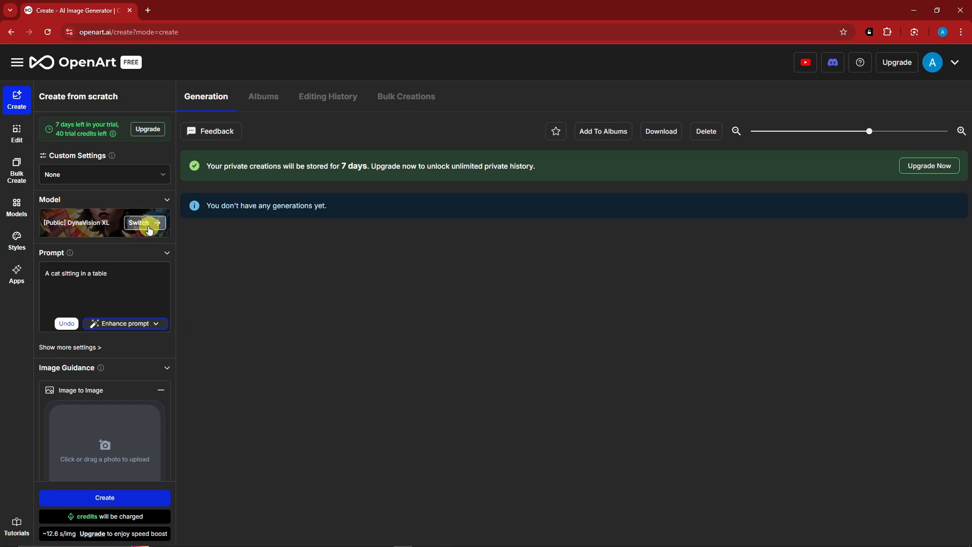
Step: Switch the model to Flux (dev) and save the current settings as a preset named "Tutorialboxx Sample 1"
left_click(146, 223)
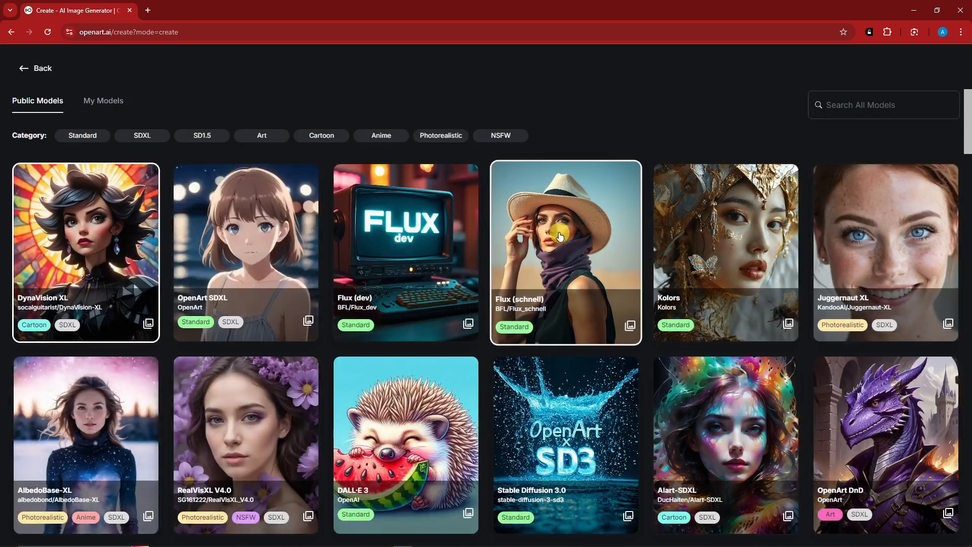
left_click(415, 234)
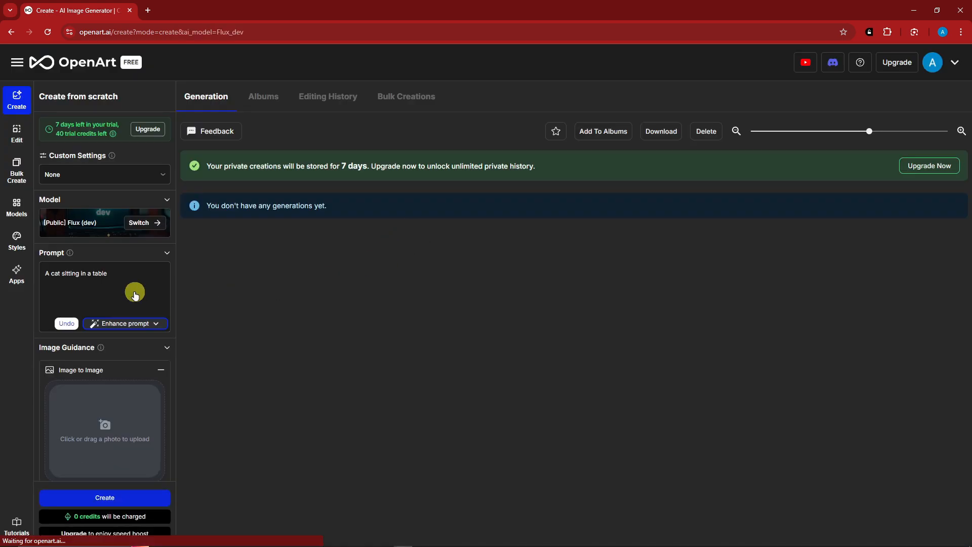
left_click(121, 174)
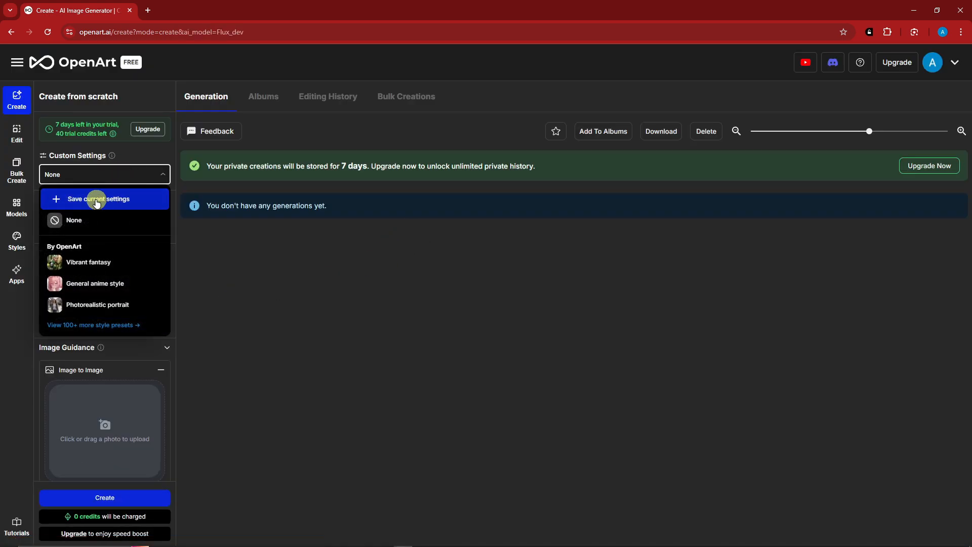
left_click(96, 197)
left_click(394, 172)
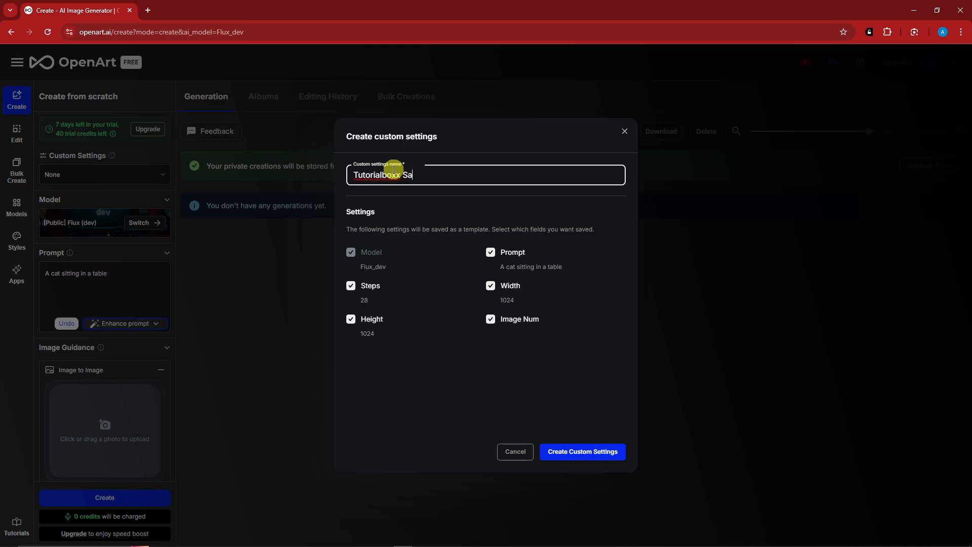
left_click(597, 457)
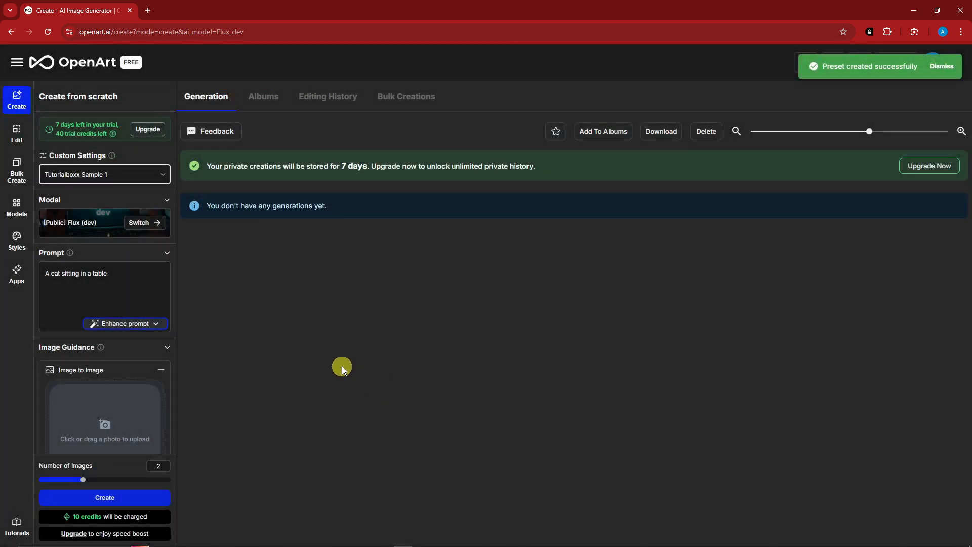
Step: Test the saved preset by switching to None and reloading Tutorialboxx Sample 1, reviewing its settings and reopening the preset list
left_click(144, 173)
left_click(117, 218)
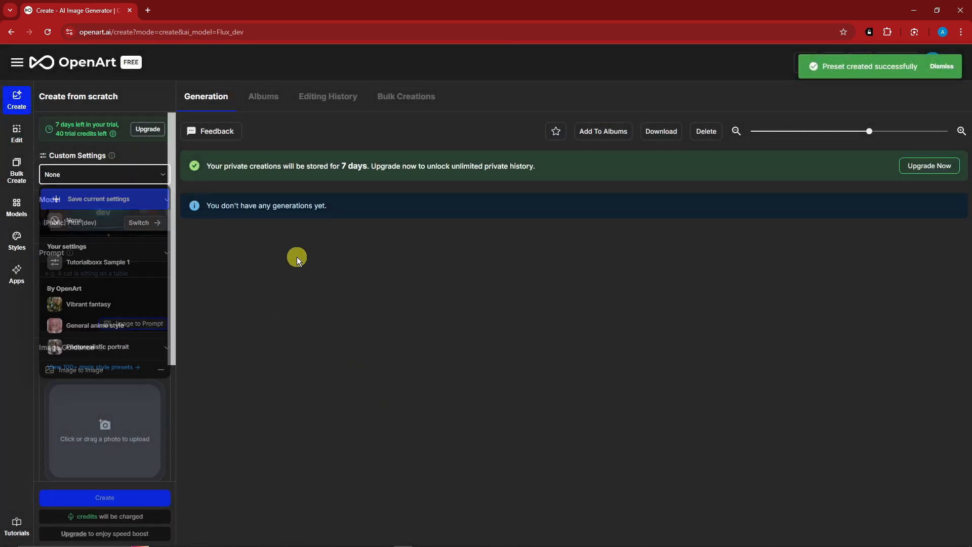
left_click(128, 175)
left_click(101, 259)
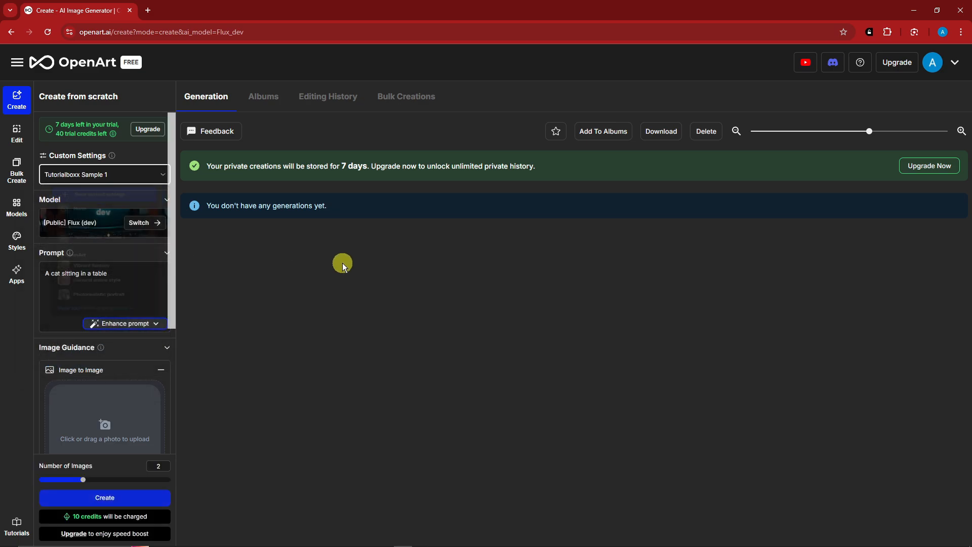
scroll(96, 212, "down", 4)
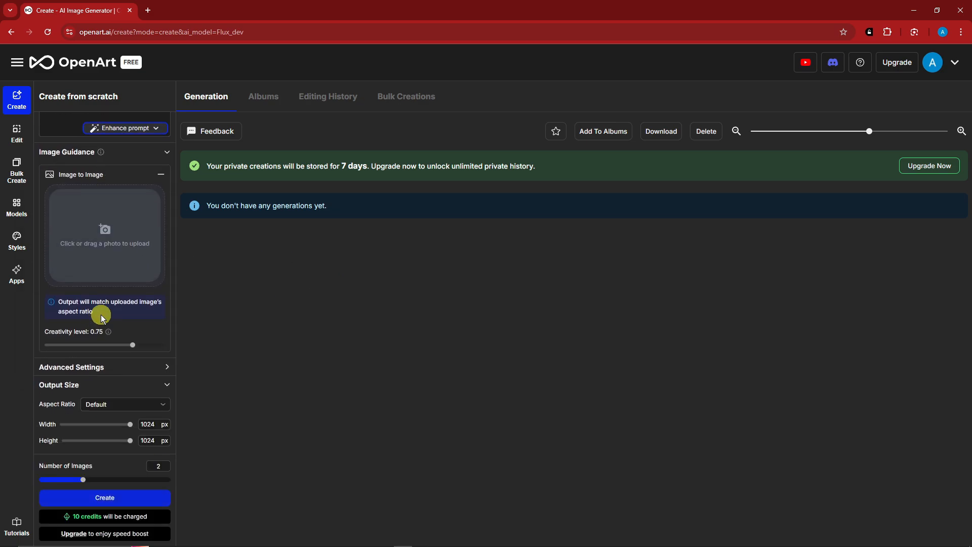
scroll(100, 314, "up", 4)
left_click(110, 178)
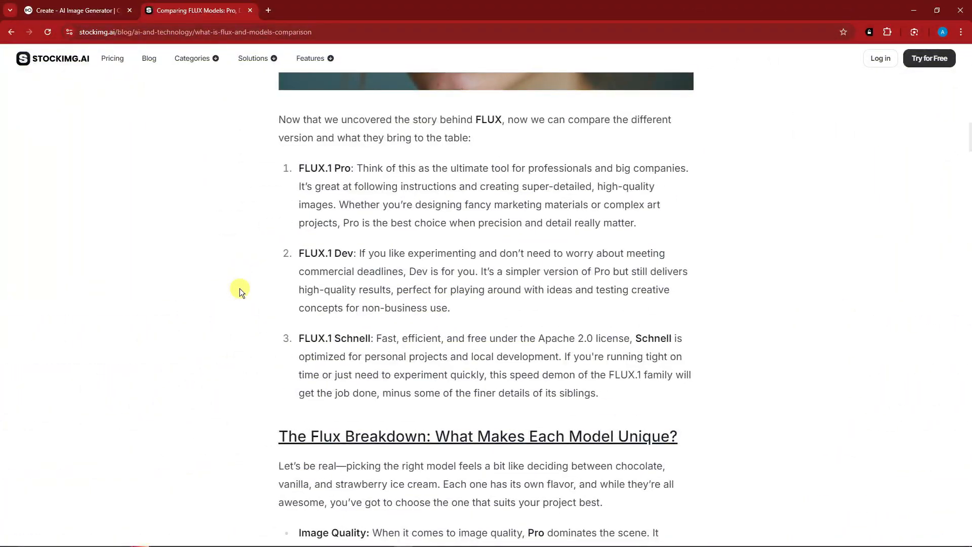
Step: Read the FLUX.1 Pro, Dev and Schnell entries in the Stockimg.ai comparison article, highlighting each model's name
scroll(241, 290, "down", 1)
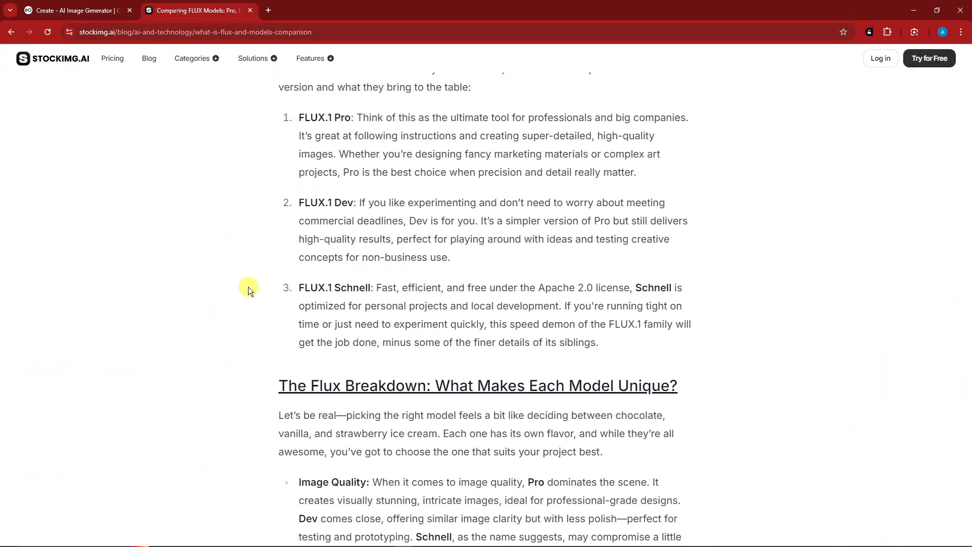
left_click_drag(306, 203, 358, 203)
left_click_drag(304, 288, 374, 288)
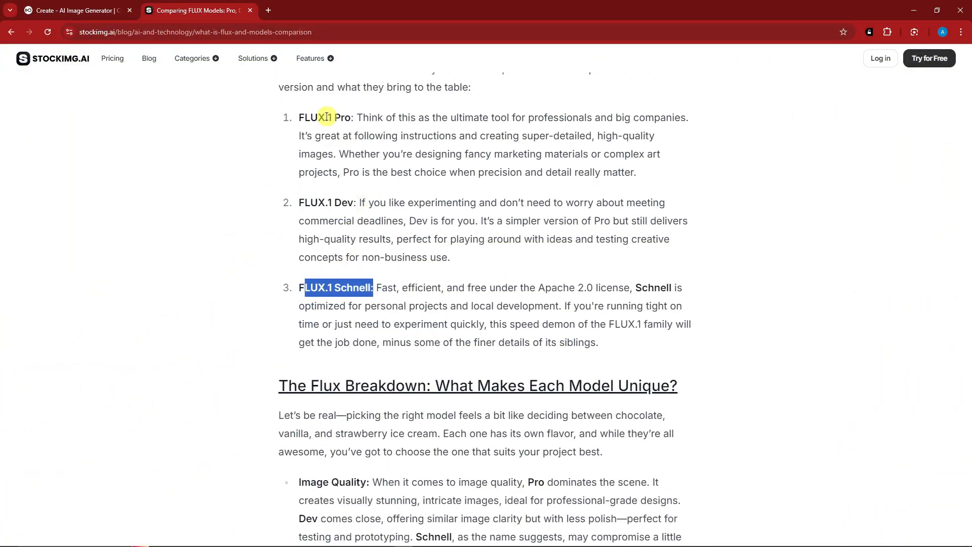
left_click_drag(300, 117, 345, 122)
left_click(323, 208)
left_click_drag(301, 204, 359, 203)
left_click_drag(300, 288, 373, 285)
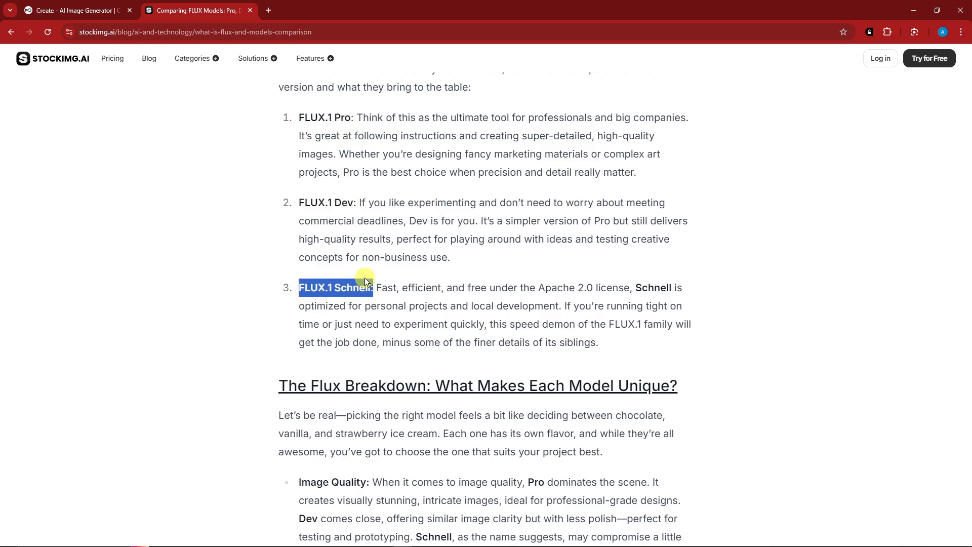
left_click(383, 271)
Step: Compare the article's descriptions of FLUX.1 Dev and FLUX.1 Schnell, highlighting the relevant passages
left_click_drag(305, 202, 335, 205)
left_click(394, 210)
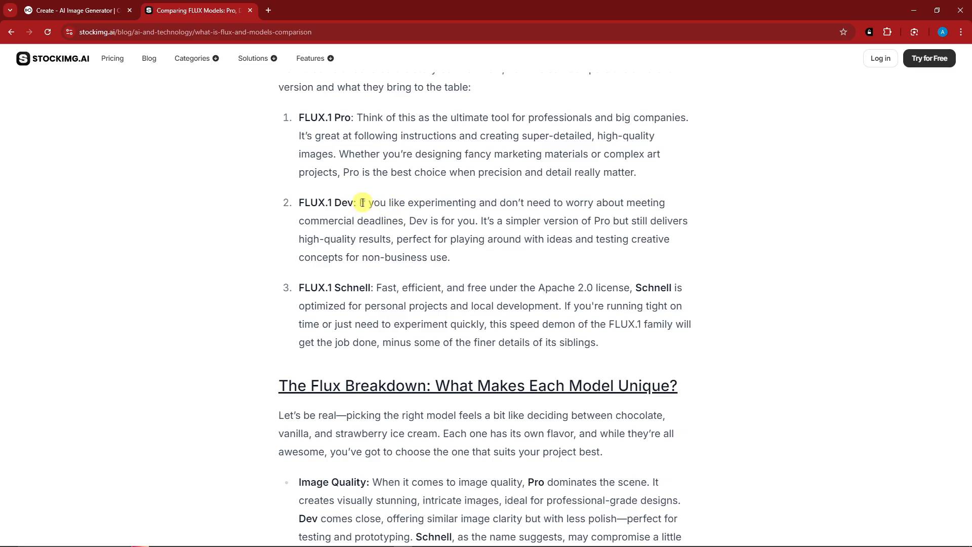
left_click_drag(302, 203, 356, 202)
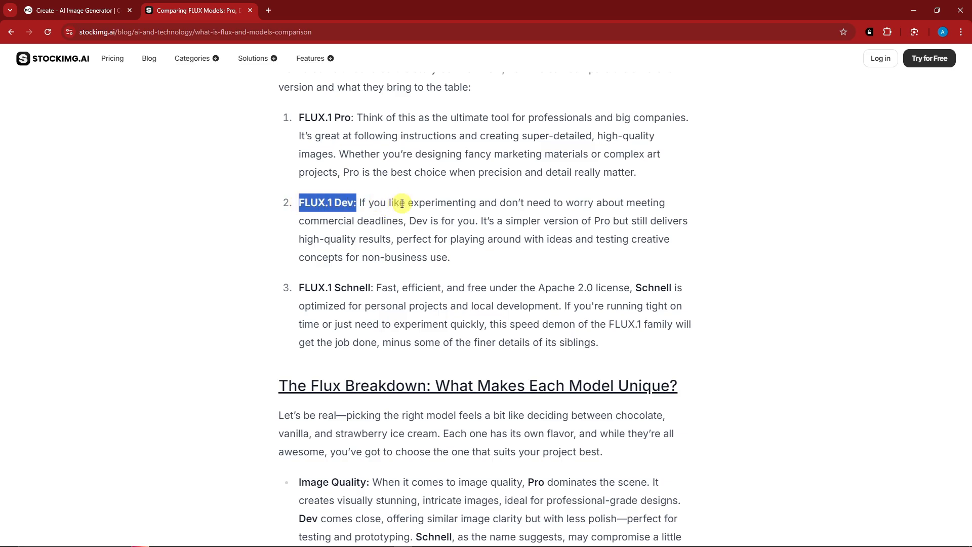
left_click_drag(301, 288, 555, 327)
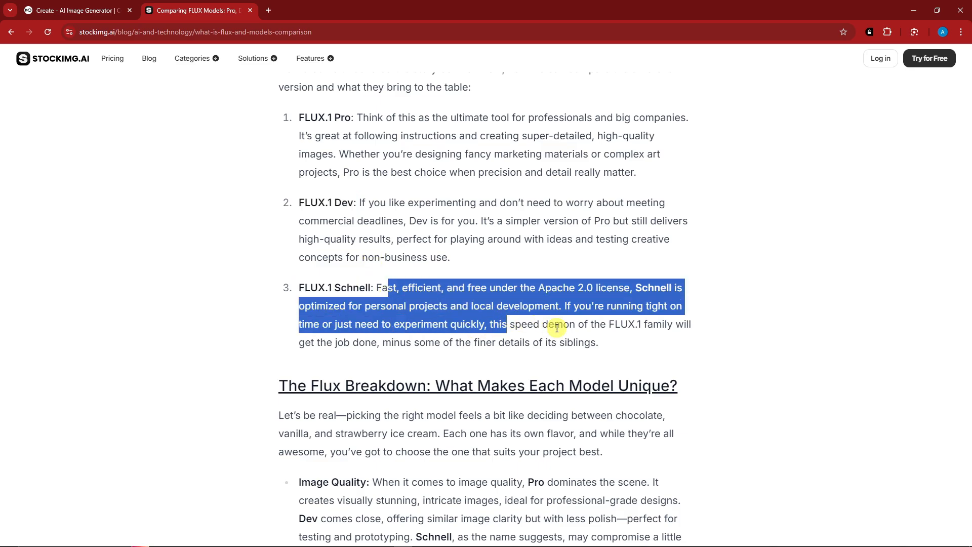
left_click(555, 328)
left_click_drag(304, 287, 621, 326)
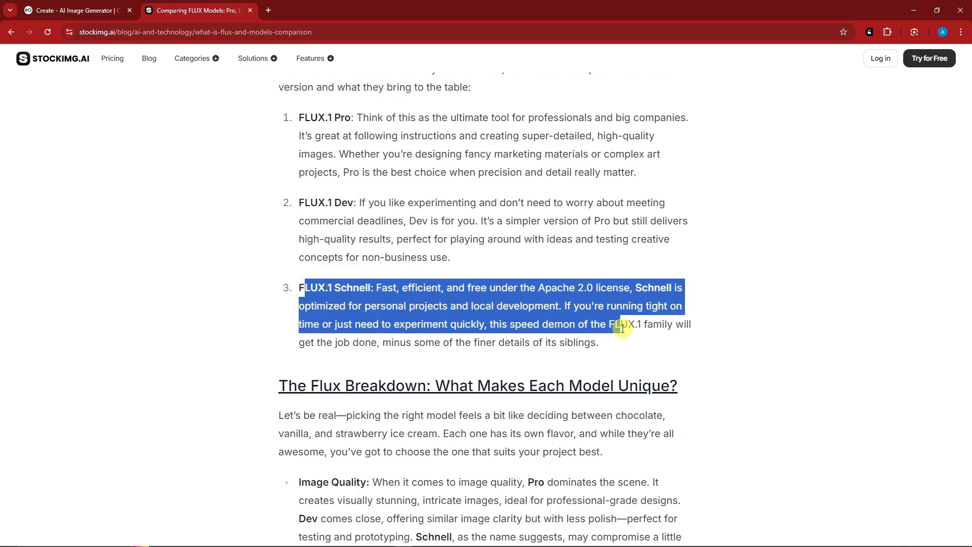
left_click_drag(310, 202, 407, 221)
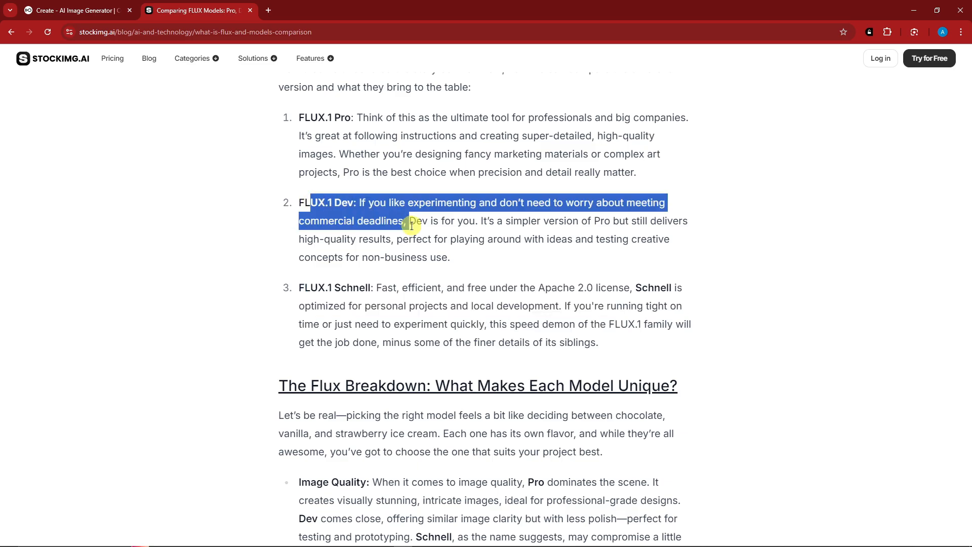
left_click(452, 247)
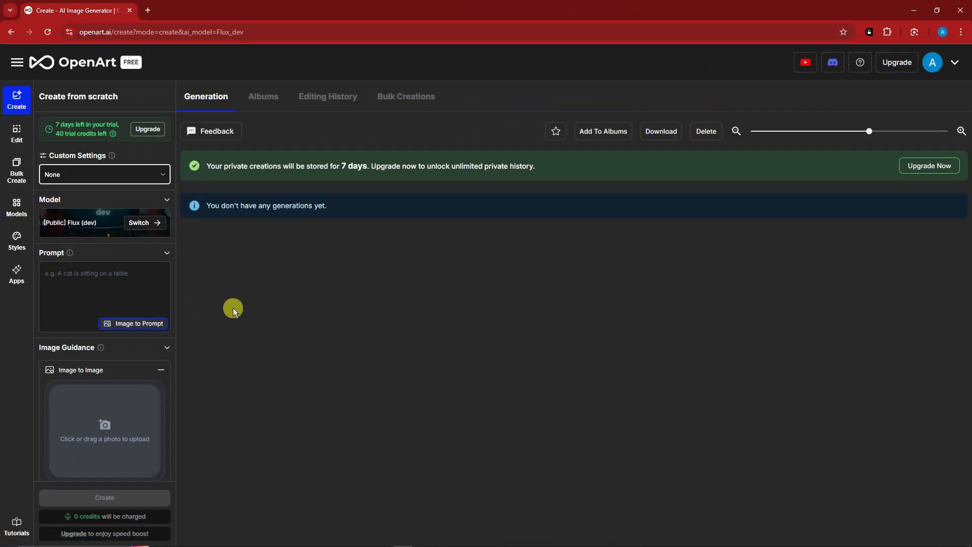
Step: Change the generation model to Flux (schnell), then recheck the public model gallery and return to the creation settings
left_click(104, 220)
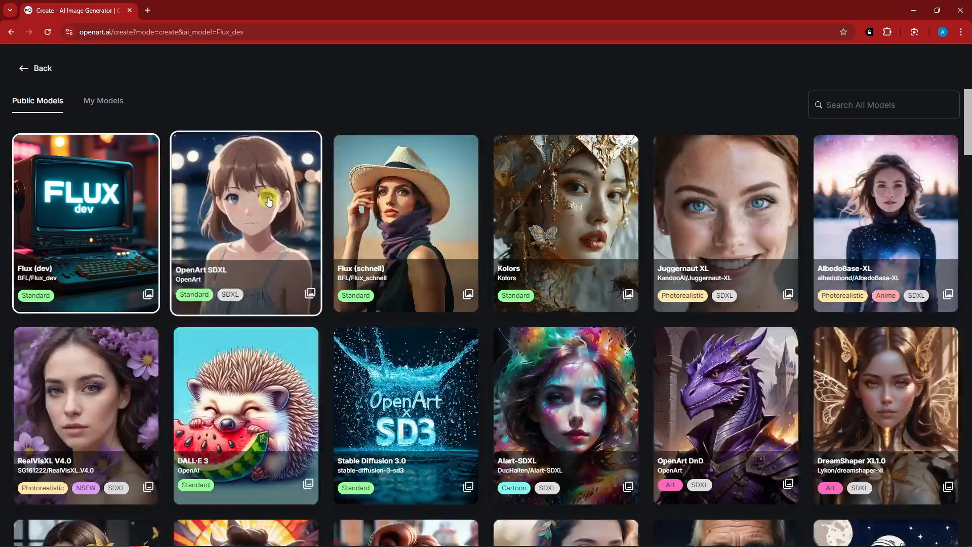
left_click(404, 205)
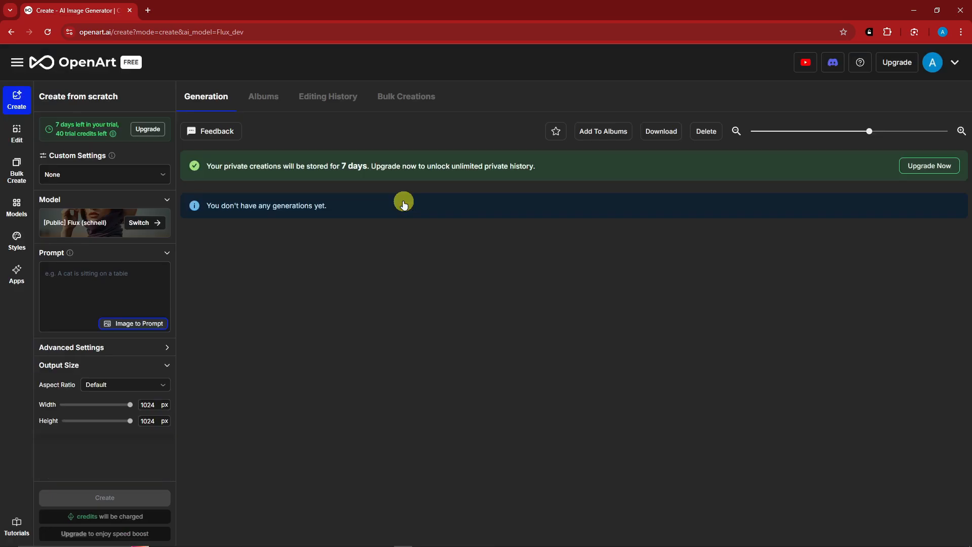
left_click(140, 225)
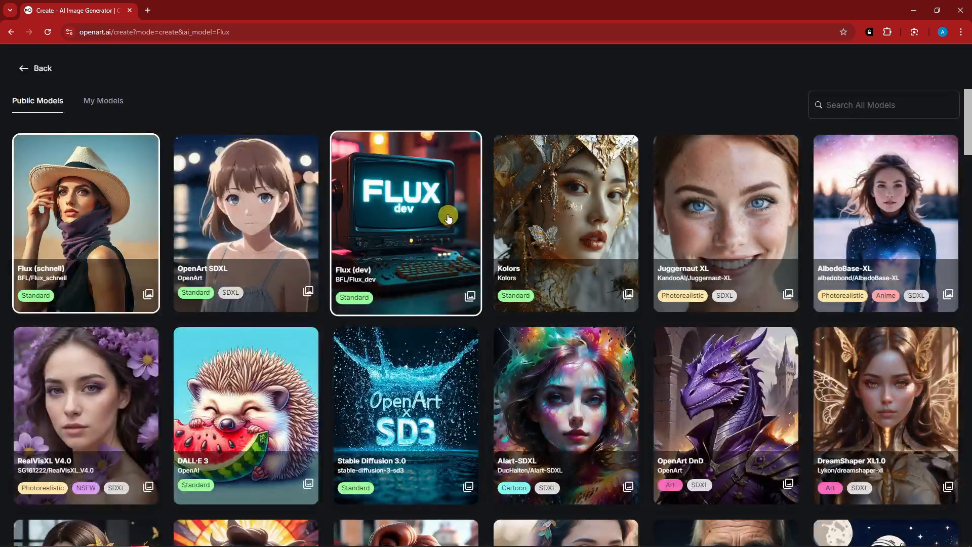
left_click(45, 99)
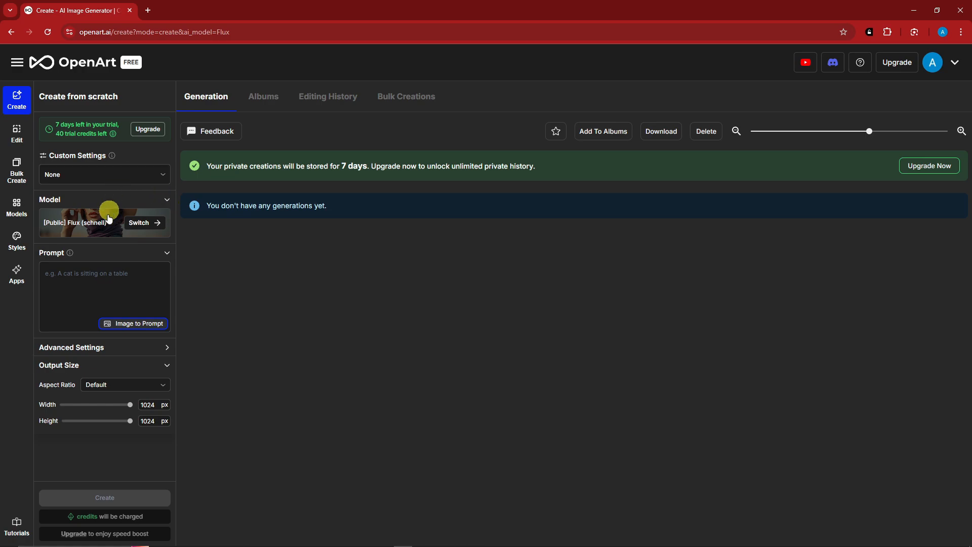
Step: Enter the prompt "A cat sitting on a tree."
left_click(108, 273)
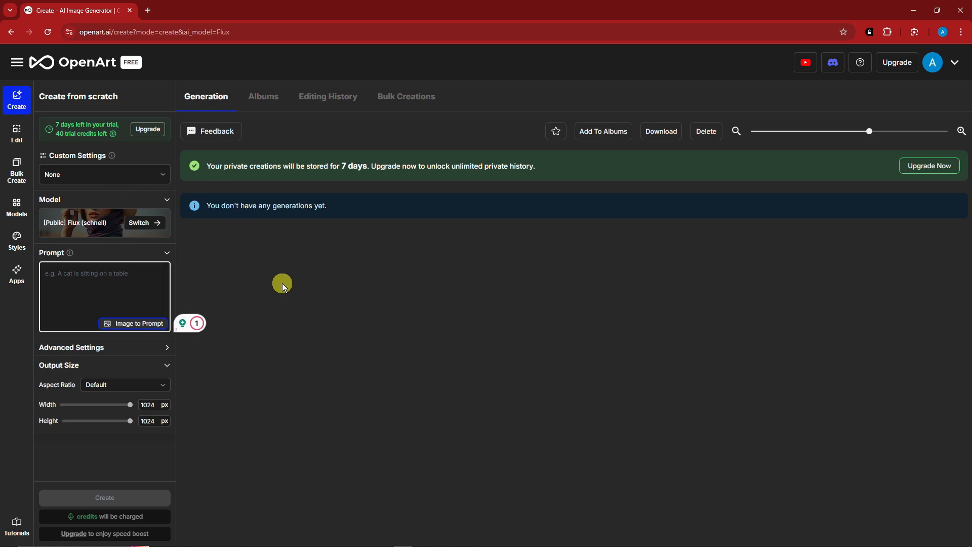
type("A cat s")
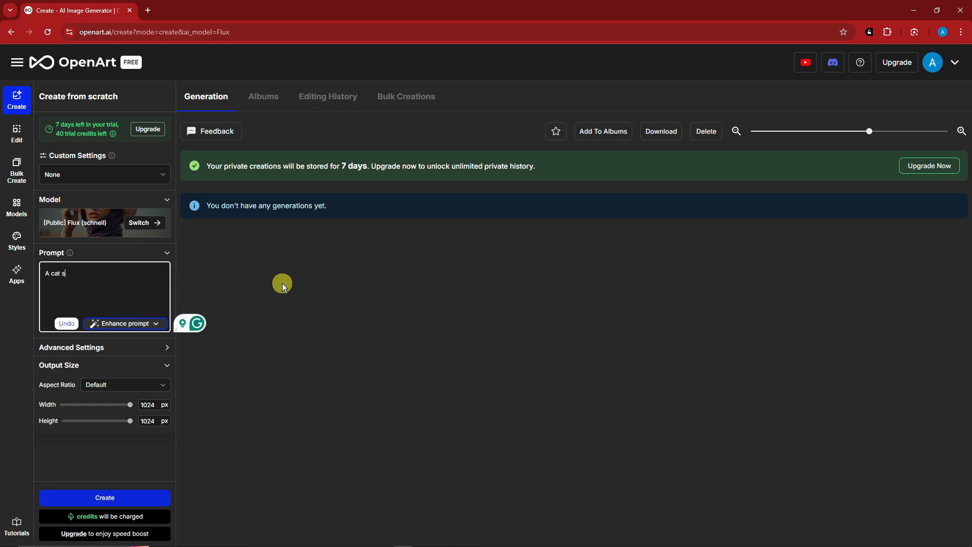
type("itting on a tree")
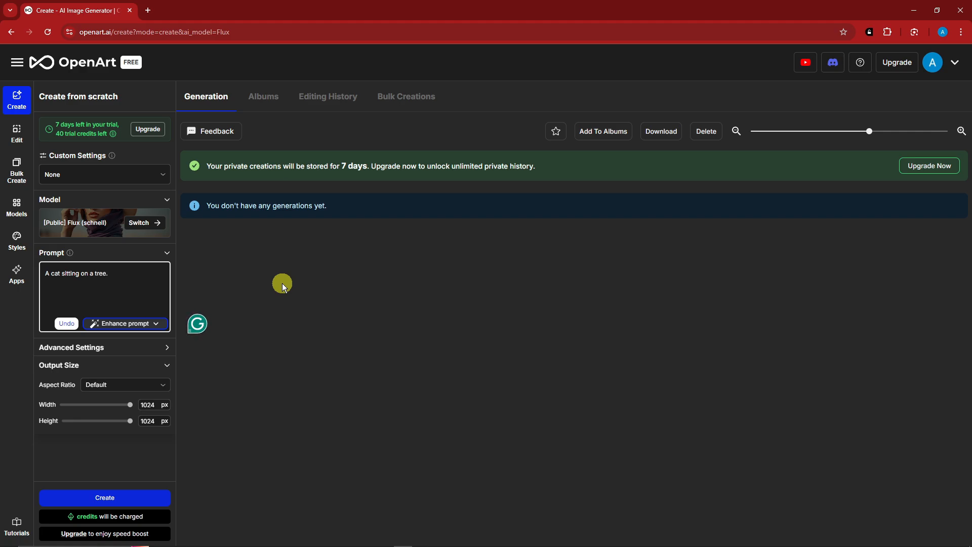
type(".")
Step: Generate a prompt with Image to Prompt from the Downloads picture of a man with a sword on a neon street, and use it
left_click(156, 324)
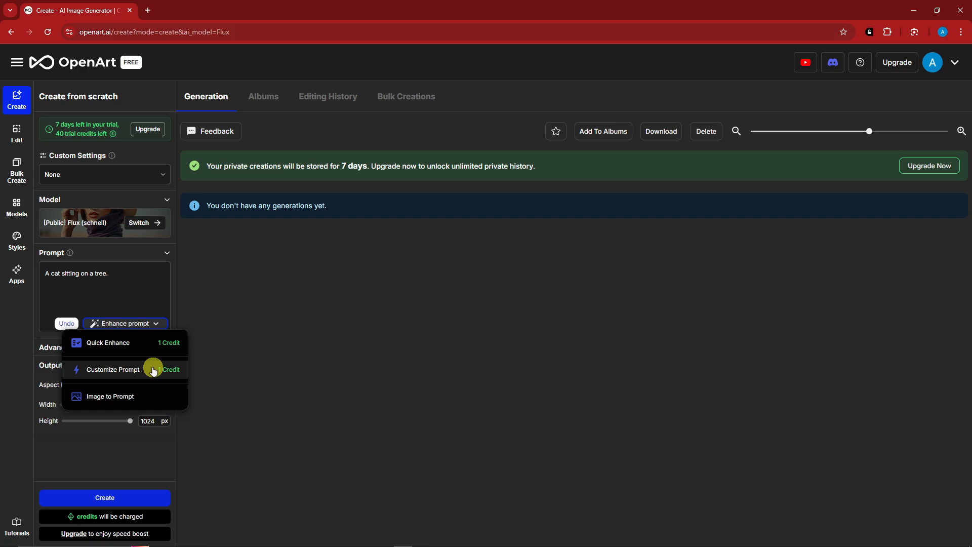
left_click(152, 401)
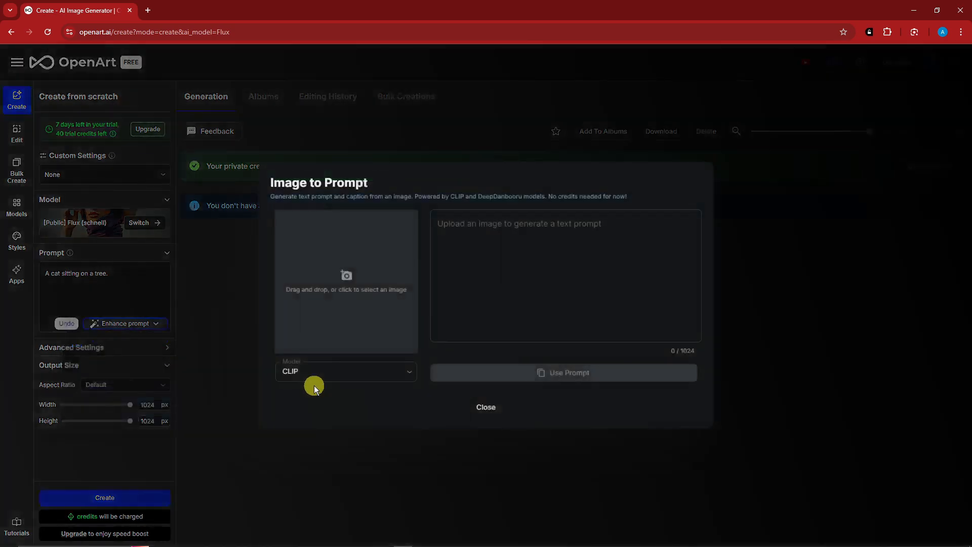
left_click(346, 280)
scroll(38, 102, "up", 5)
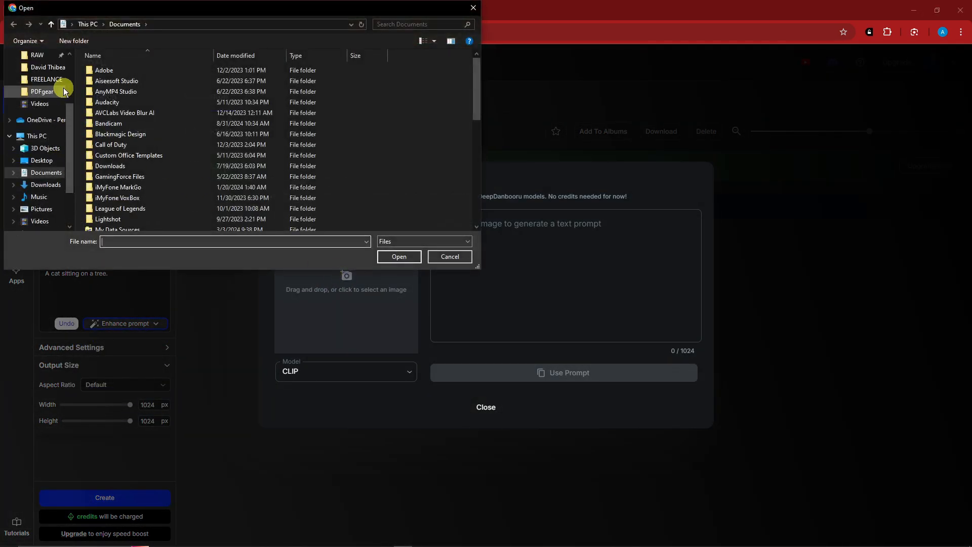
left_click(43, 87)
scroll(235, 108, "down", 5)
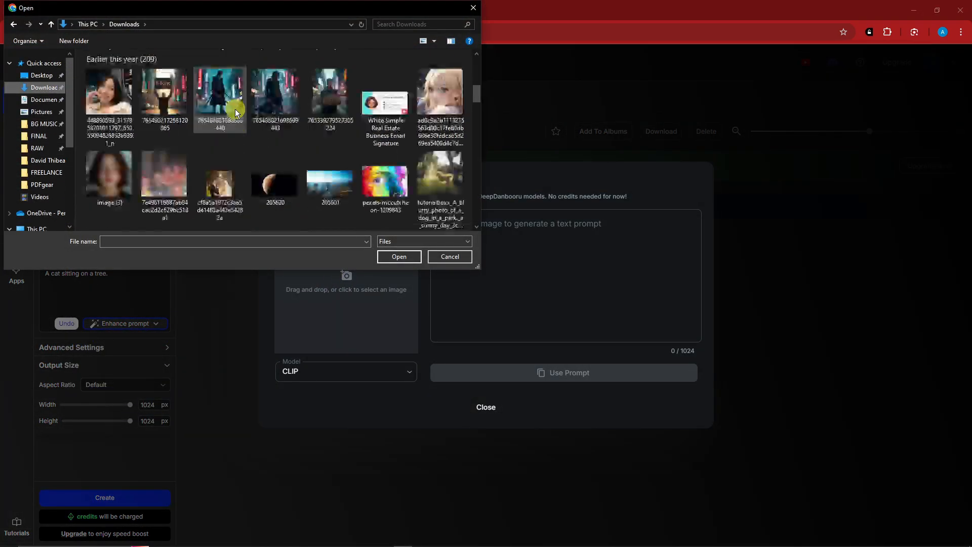
double_click(298, 92)
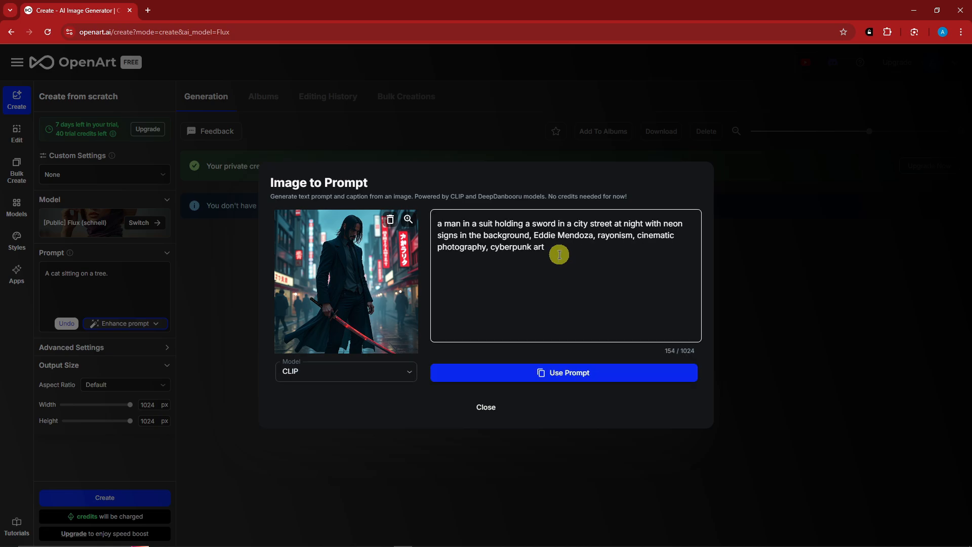
left_click(543, 372)
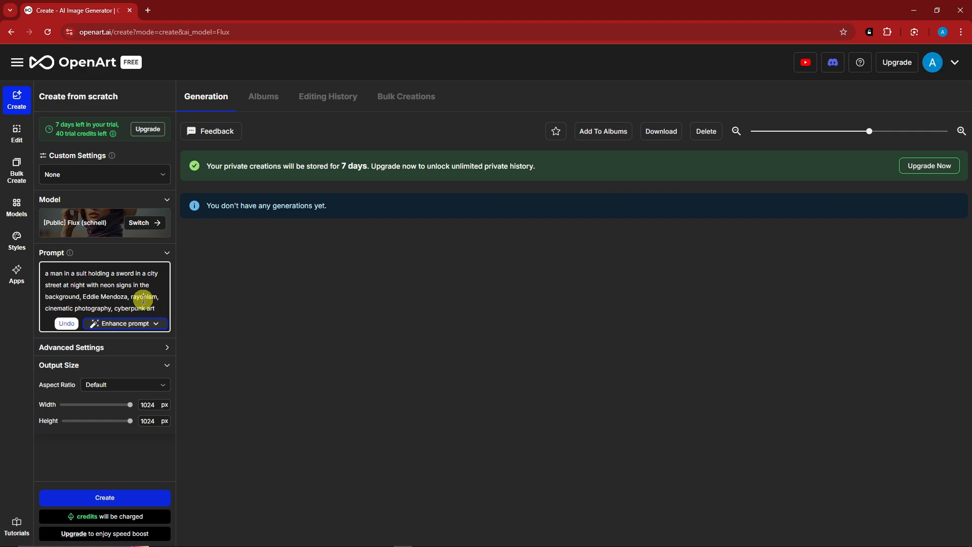
Step: Check the prompt enhancement options and the explanation of Steps in Advanced Settings, and generate the image
left_click(154, 323)
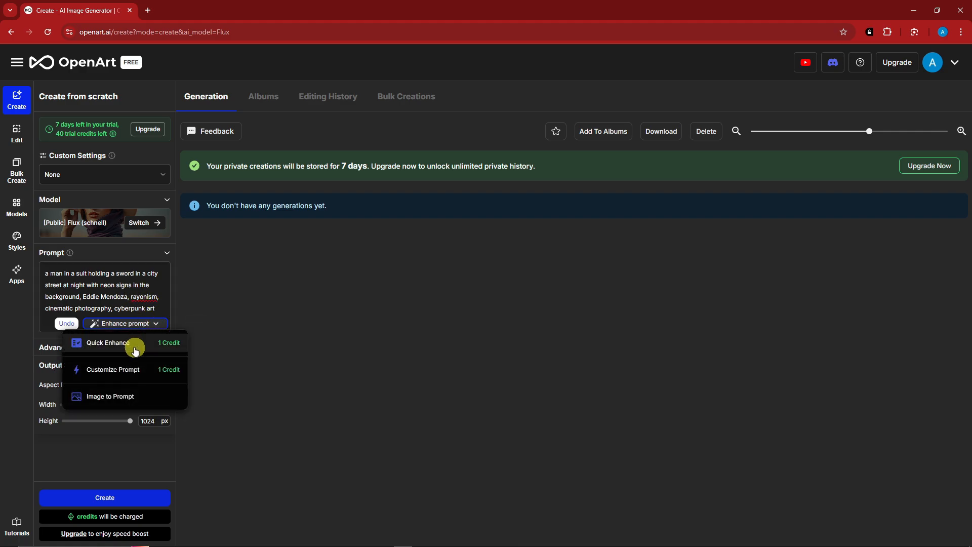
left_click(86, 302)
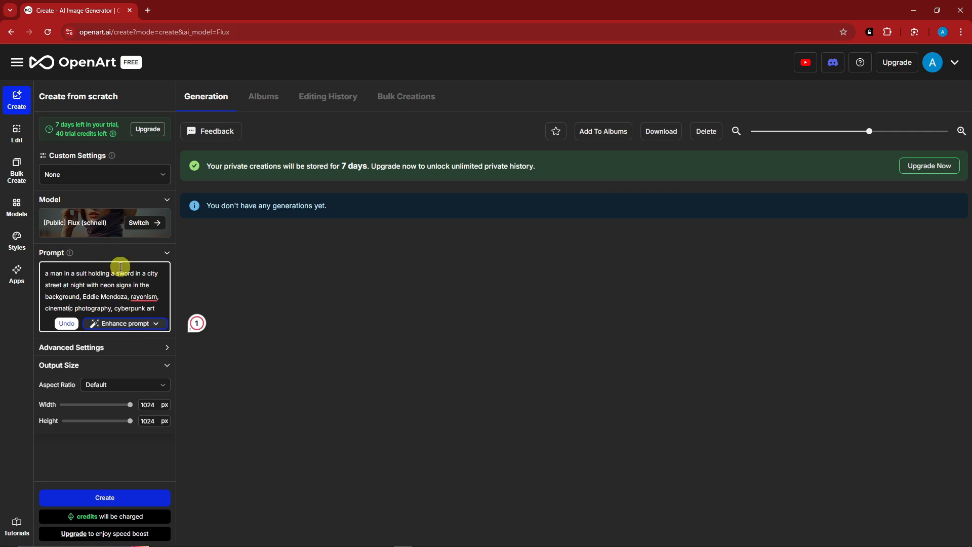
left_click(130, 347)
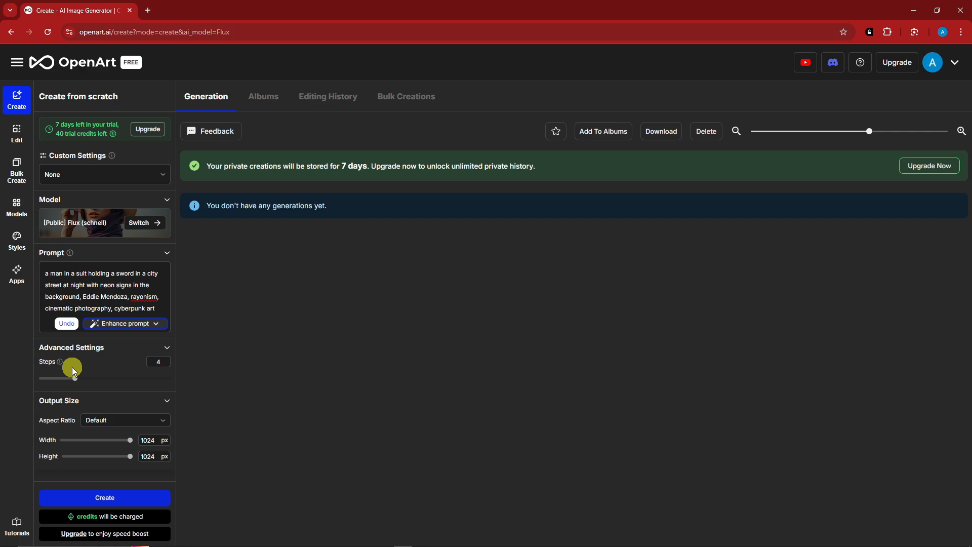
mouse_move(59, 362)
left_click(135, 498)
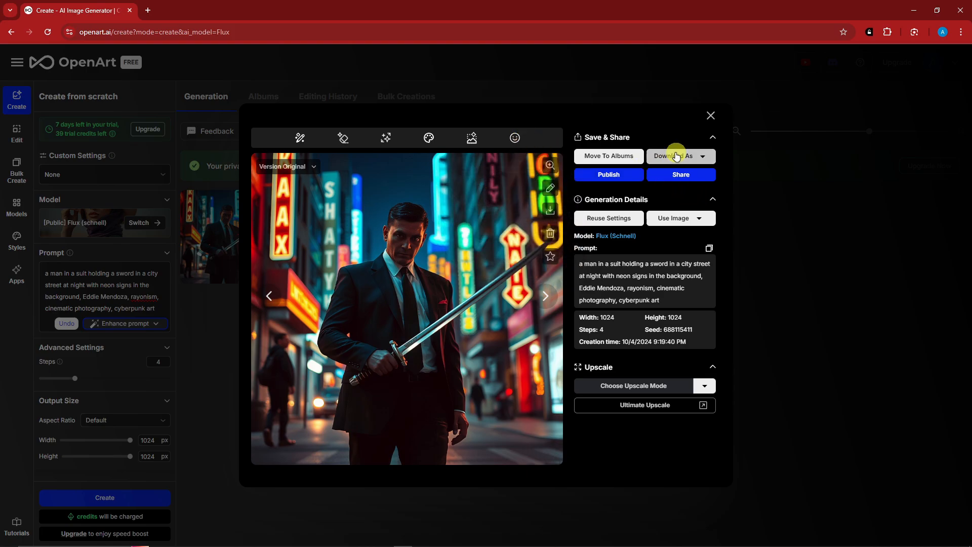
Step: Review the generated image's download options, prompt, generation details and Use Image choices, and close the preview
left_click(703, 157)
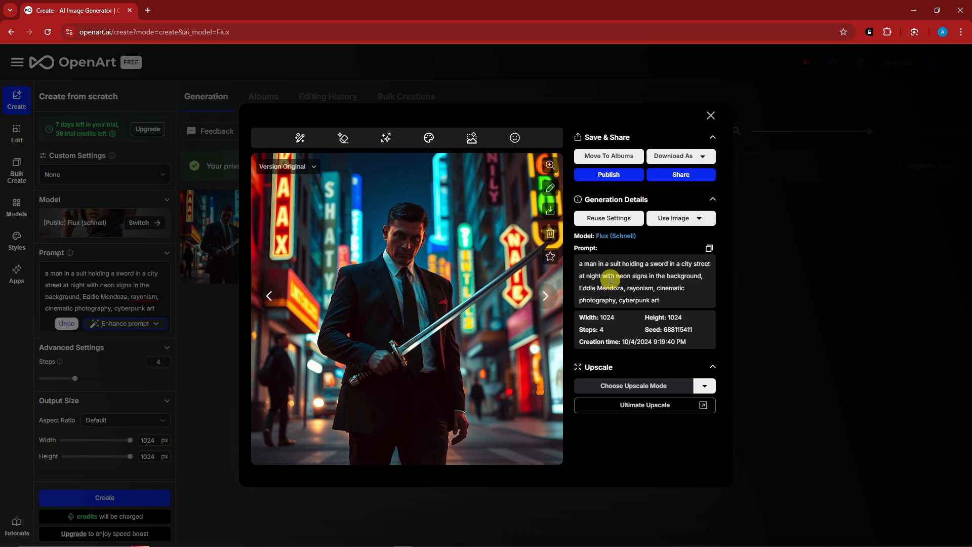
left_click_drag(580, 261, 666, 303)
left_click_drag(579, 315, 677, 342)
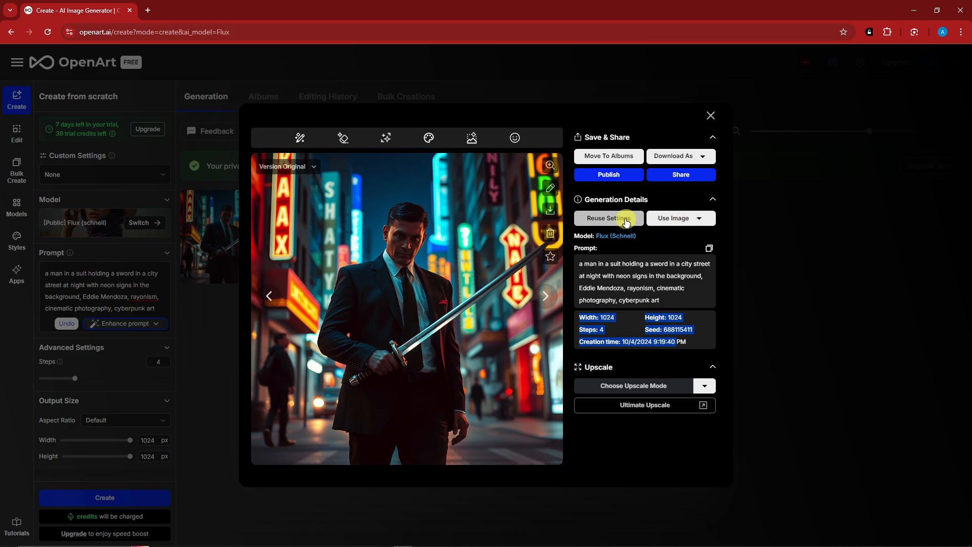
left_click(700, 221)
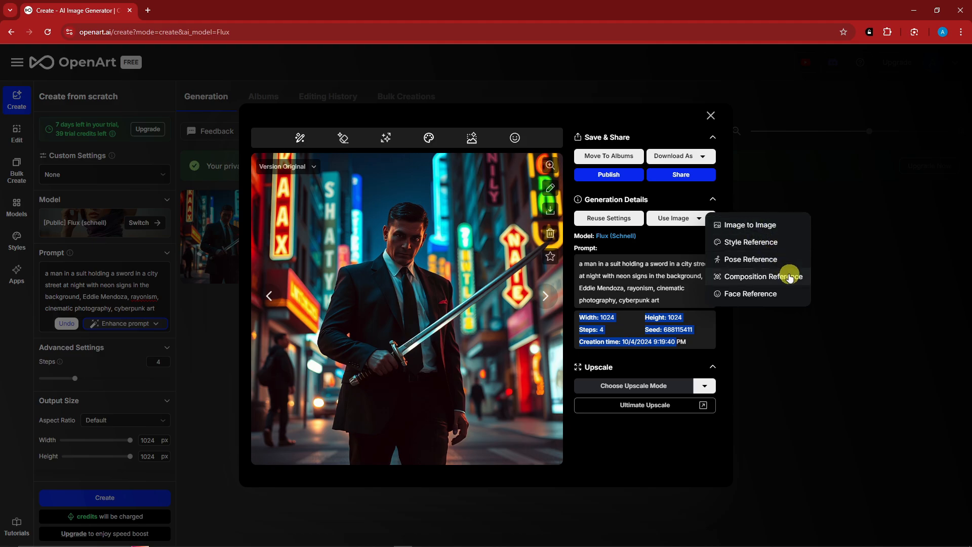
left_click(663, 245)
left_click(304, 175)
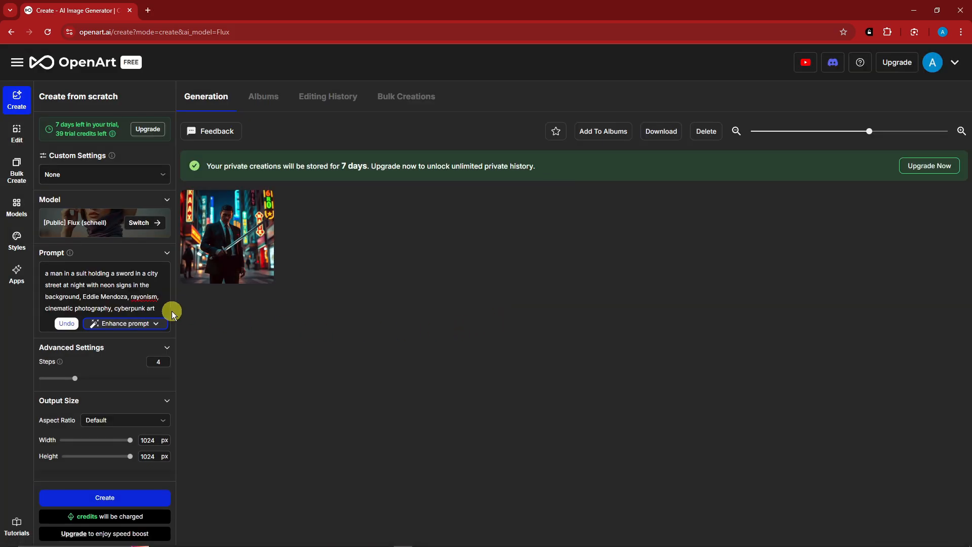
Step: Highlight the current prompt and reopen the sword image to compare it with that text, closing the preview when done
left_click_drag(162, 308, 34, 272)
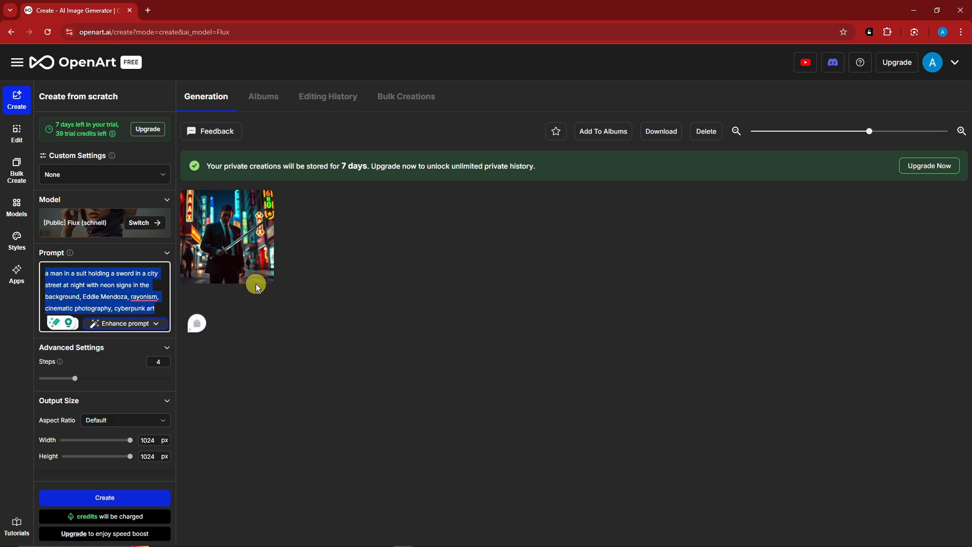
left_click(140, 286)
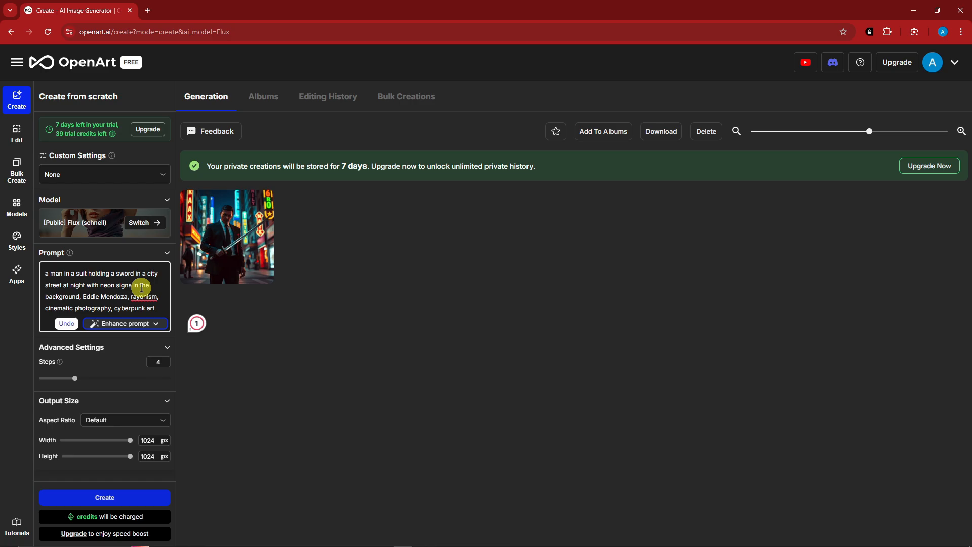
left_click(239, 220)
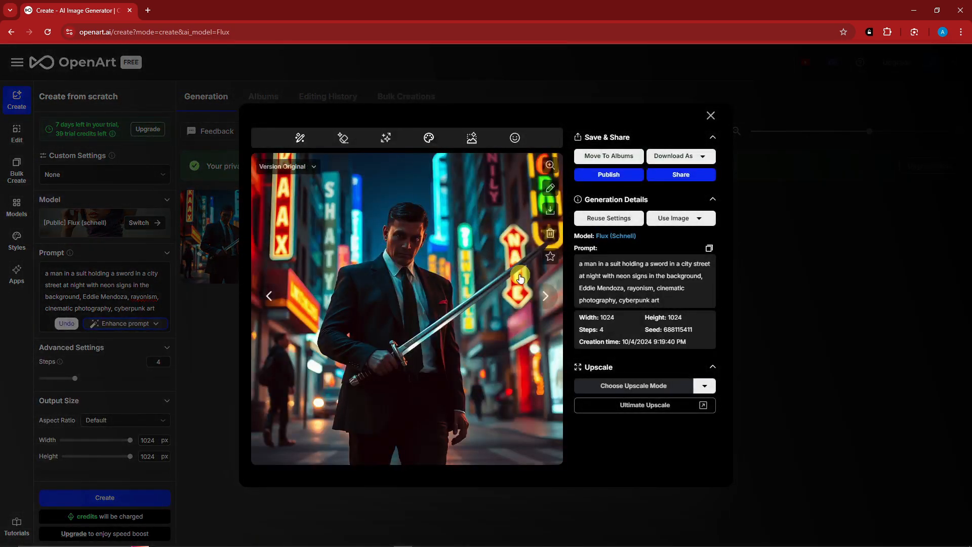
left_click(711, 115)
Step: Replace the prompt with the "The Story of the Sea" book cover description, accepting the corrections "children's" and "Story"
left_click(65, 323)
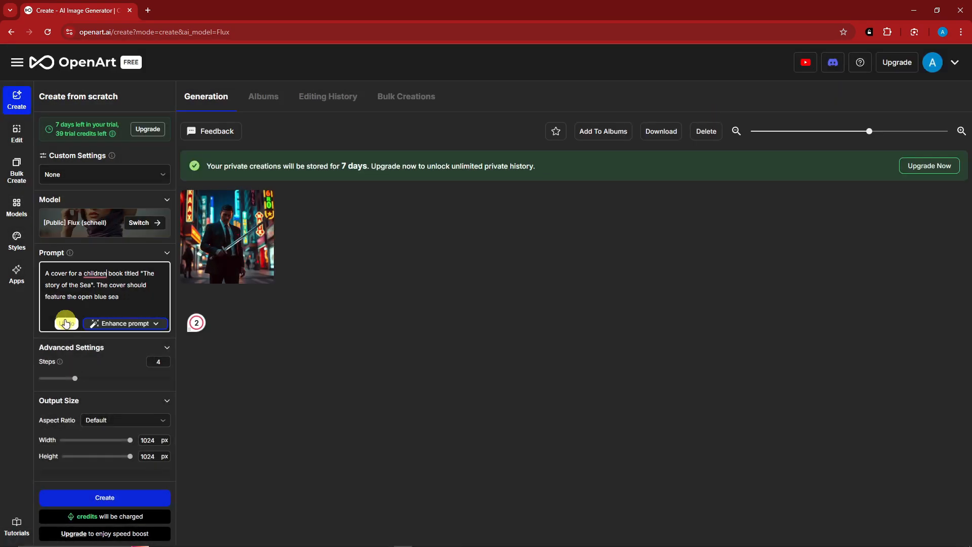
right_click(95, 274)
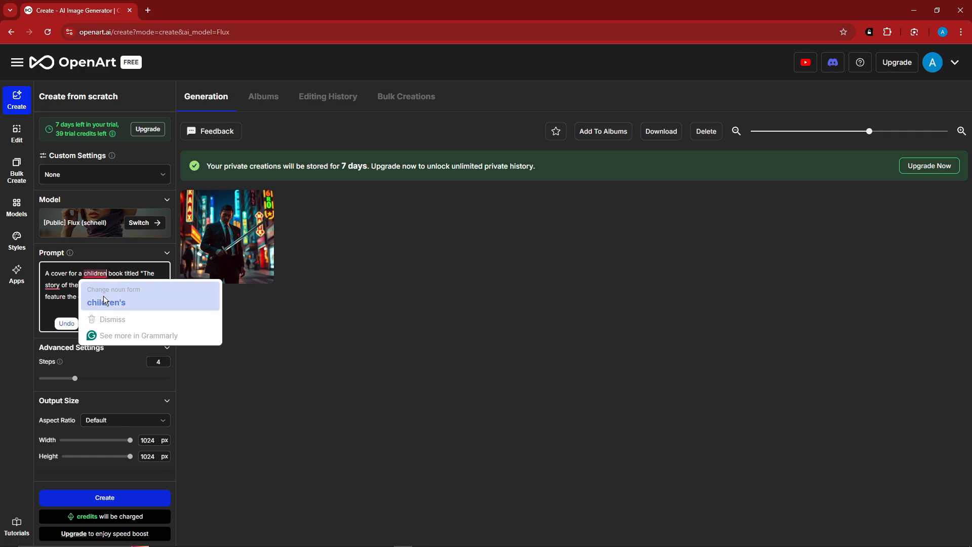
key("Escape")
left_click(52, 286)
left_click(61, 312)
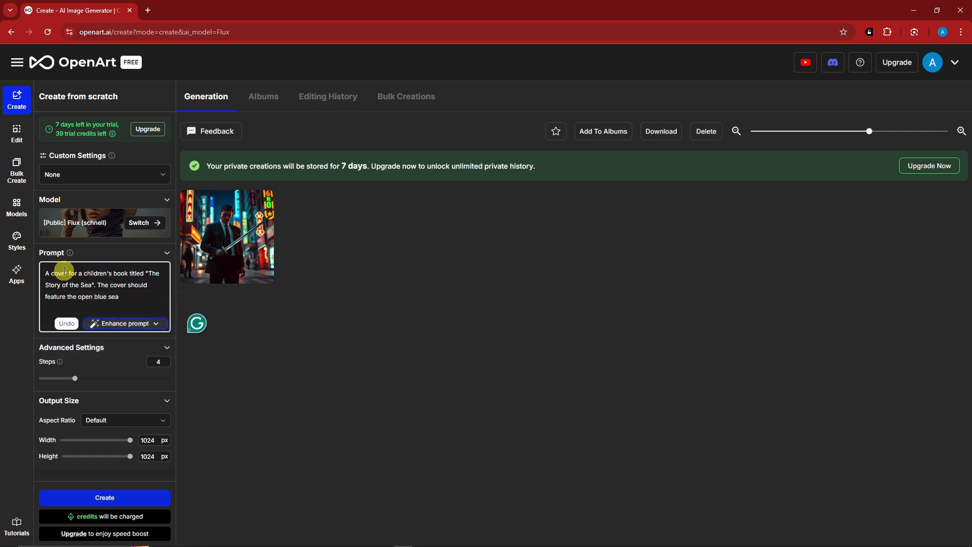
Step: Highlight the book title in the prompt and rewrite the prompt with Quick Enhance
left_click_drag(148, 273, 87, 291)
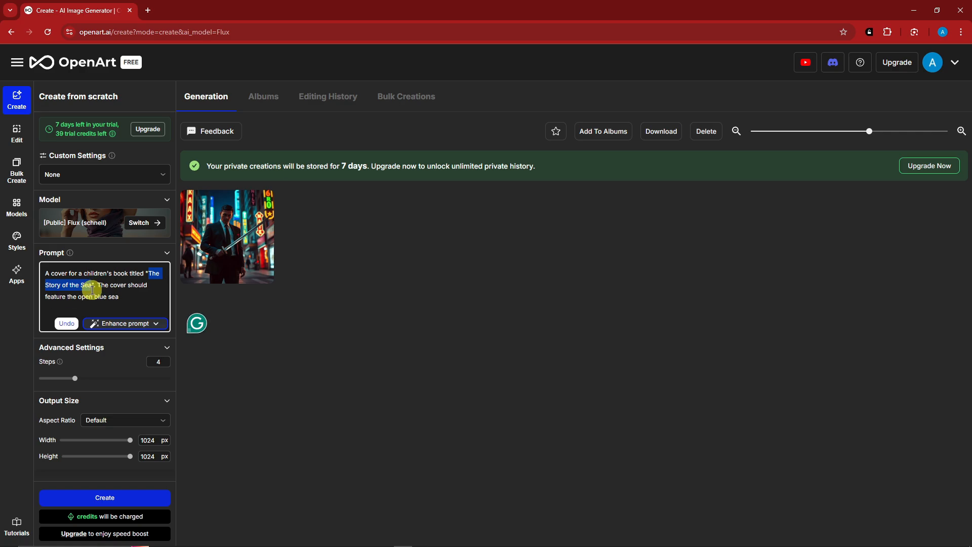
left_click(135, 305)
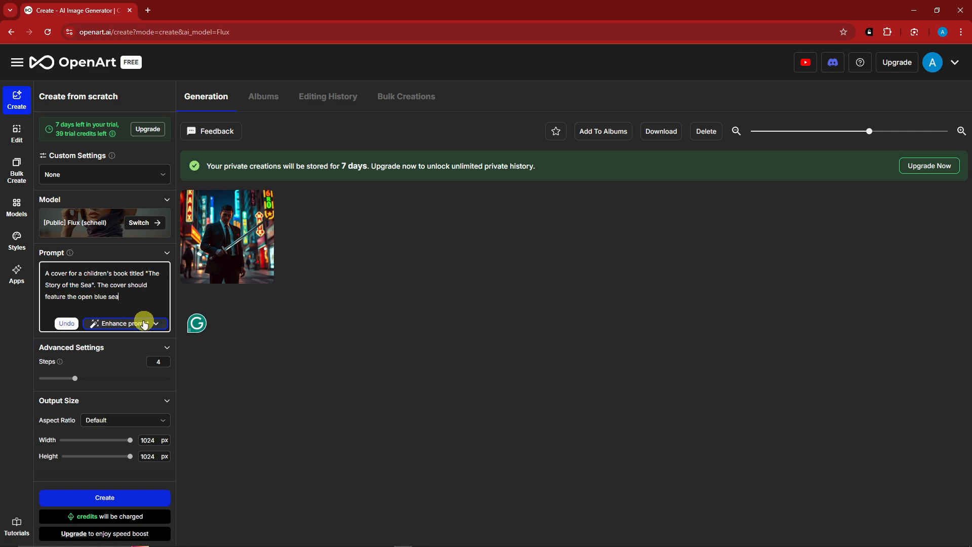
left_click(144, 324)
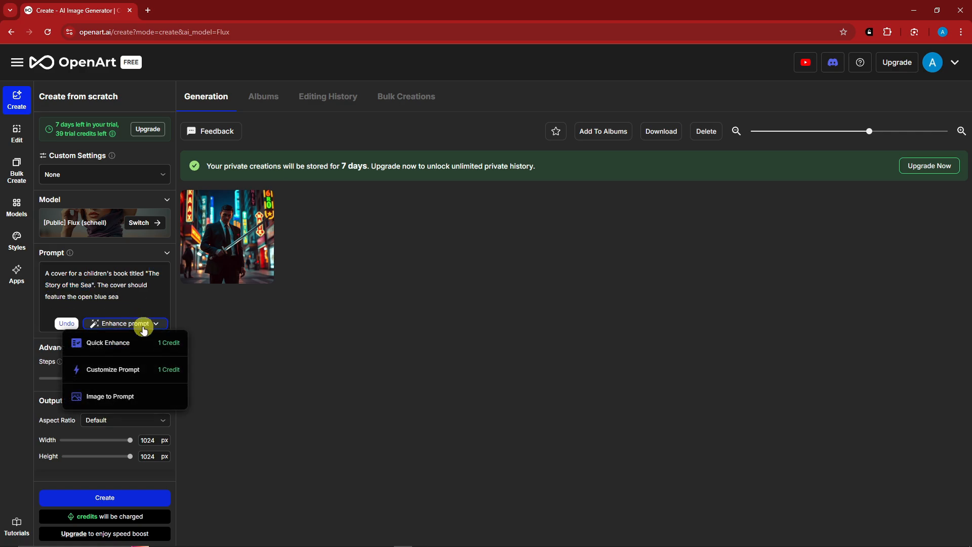
left_click(135, 340)
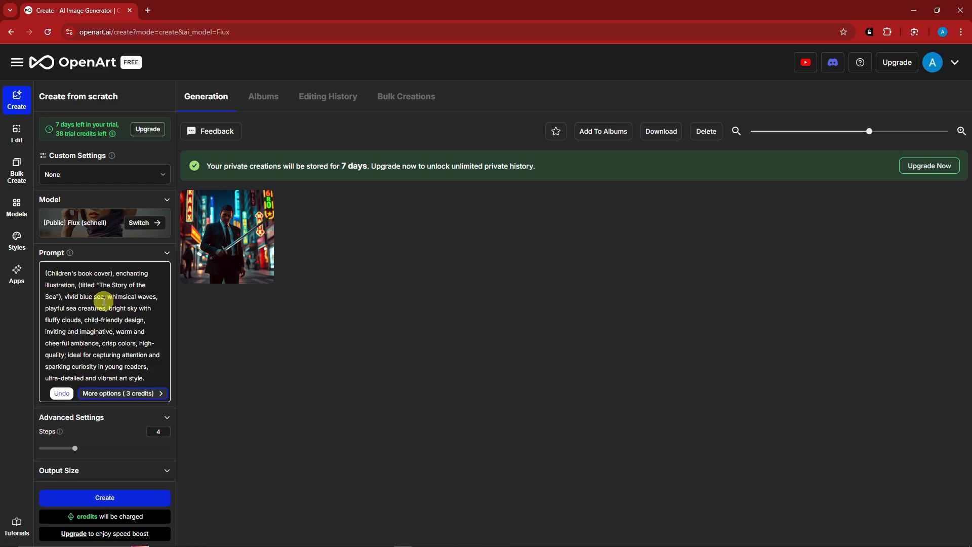
Step: Generate the children's book cover from the enhanced prompt, inspect the image and close its preview
scroll(119, 412, "down", 2)
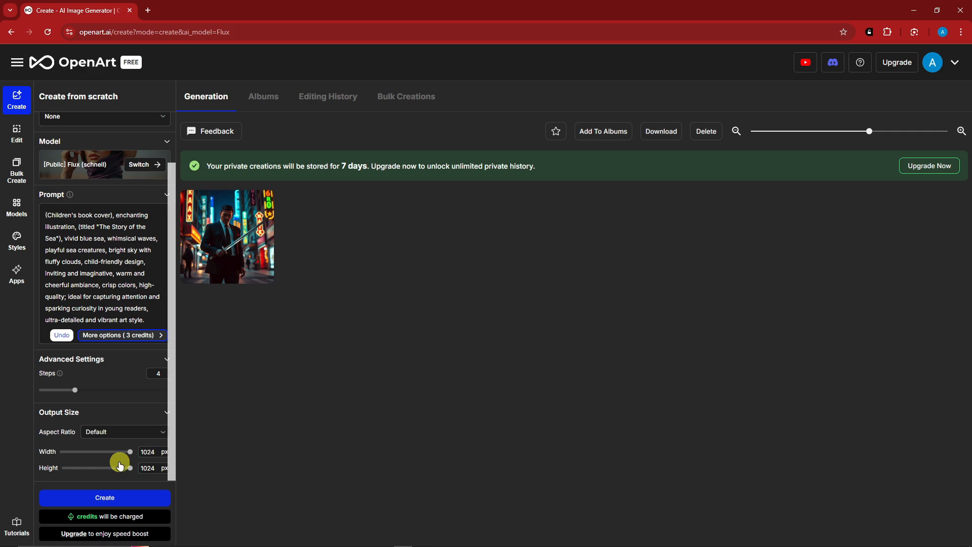
left_click(130, 499)
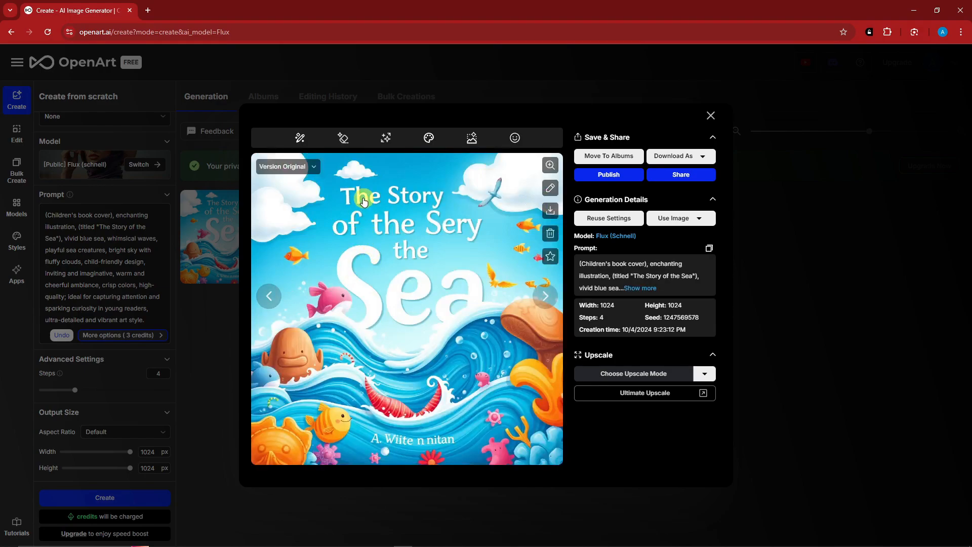
left_click(711, 118)
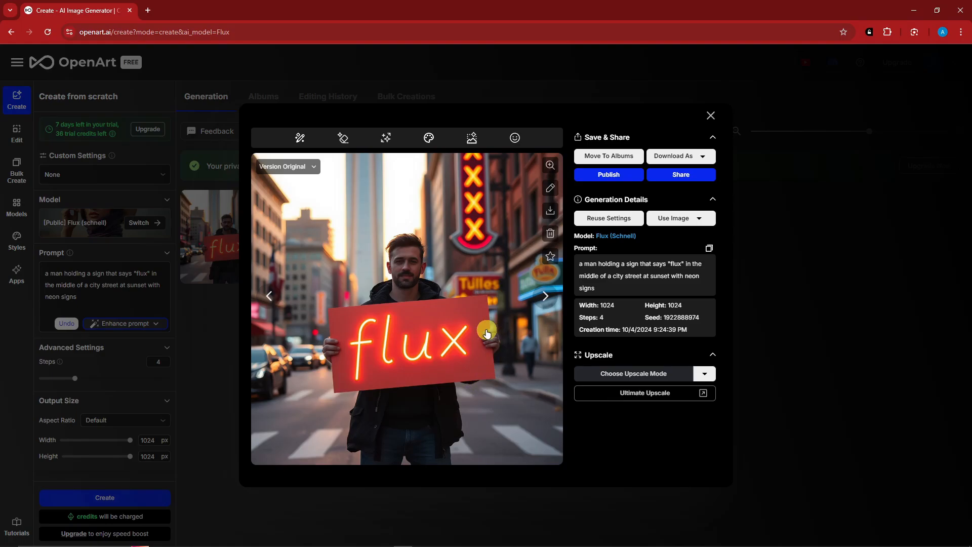
Step: Compare the neon sign image with its prompt, highlighting the full text and the word "flux", and close the preview
left_click_drag(580, 263, 604, 291)
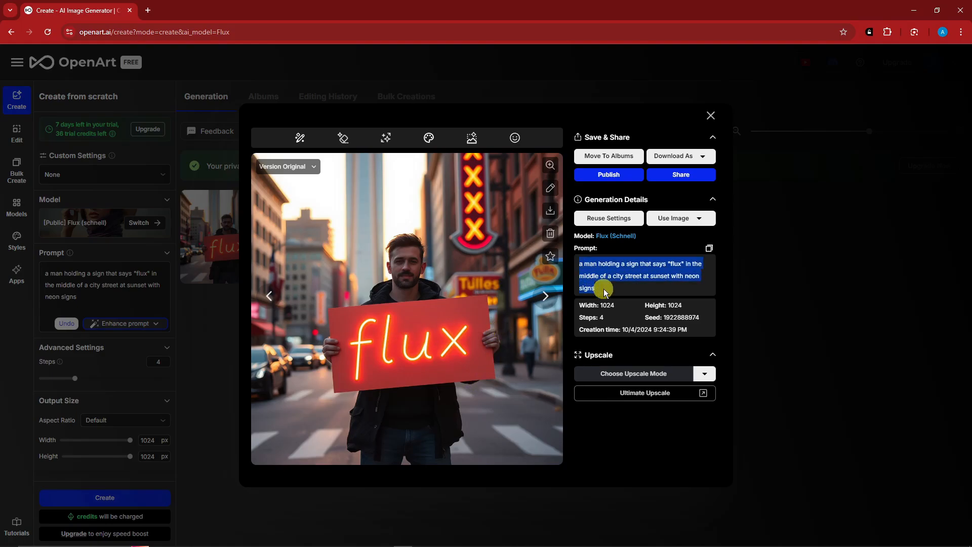
left_click(641, 263)
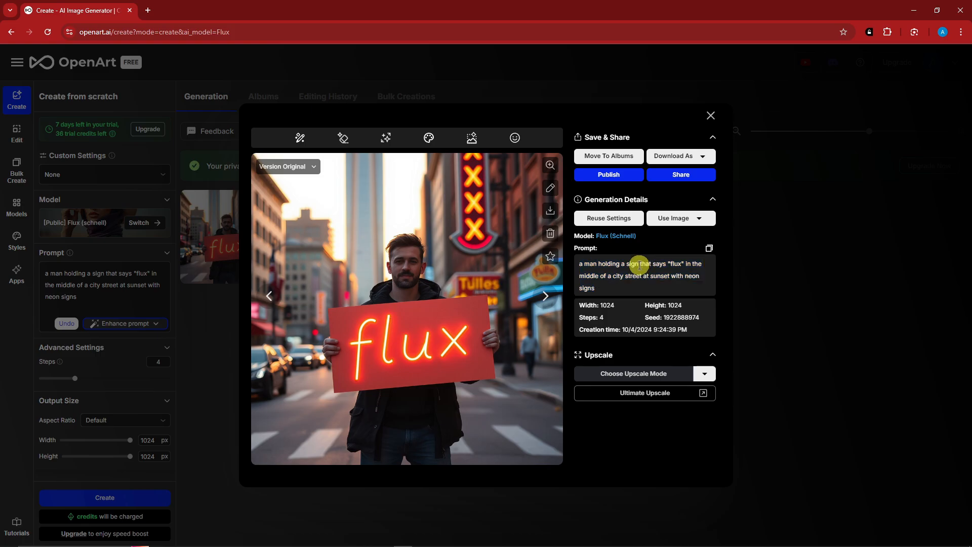
double_click(676, 264)
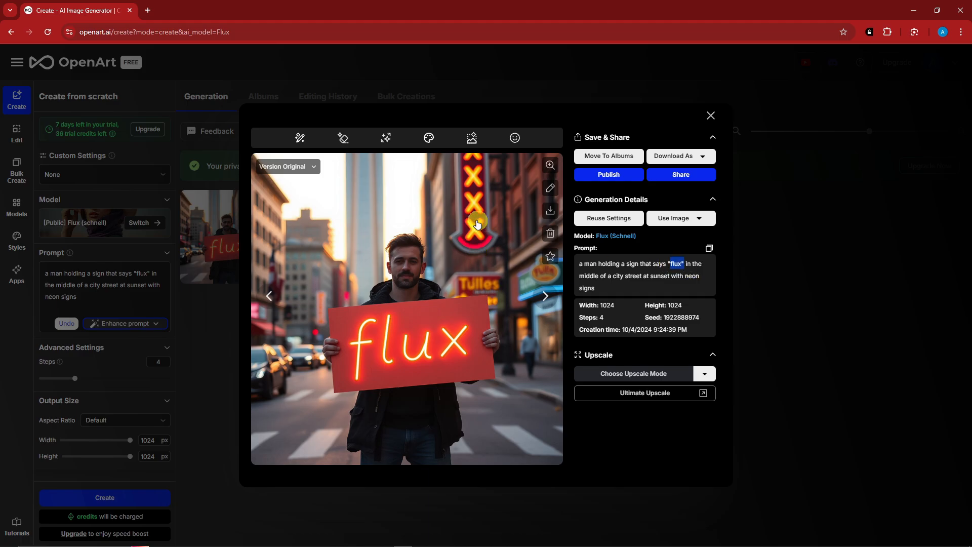
left_click(711, 115)
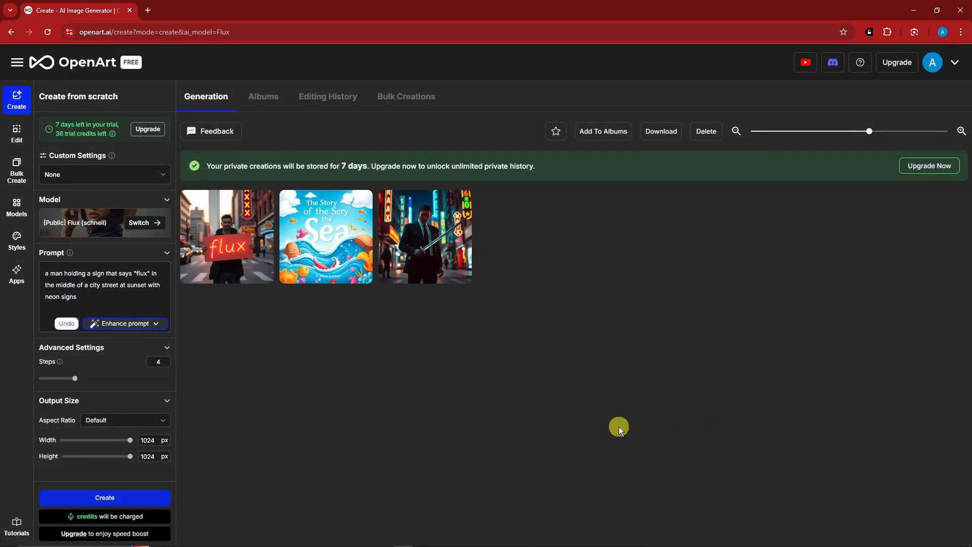
Step: Switch the model to the public Juggernaut XL and look through its Image Guidance options
left_click(140, 223)
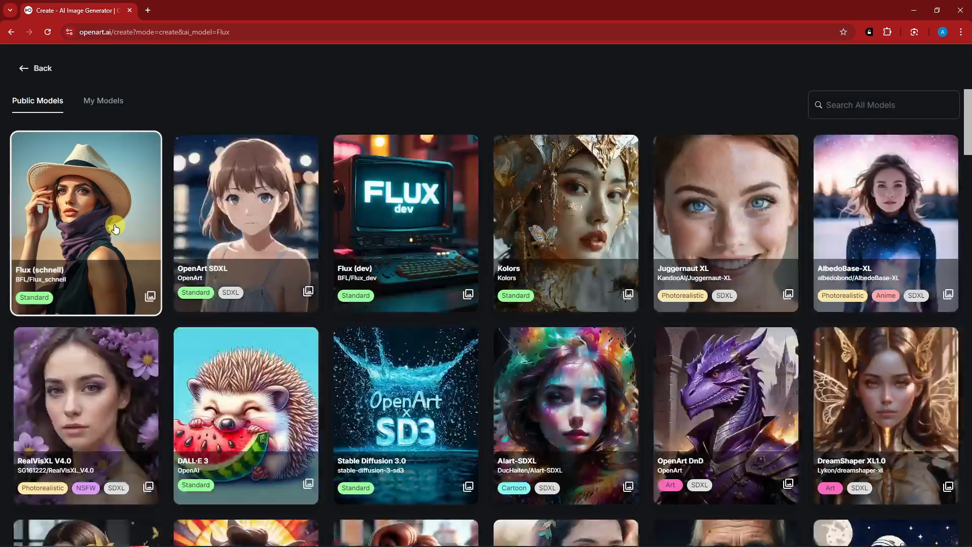
left_click(660, 199)
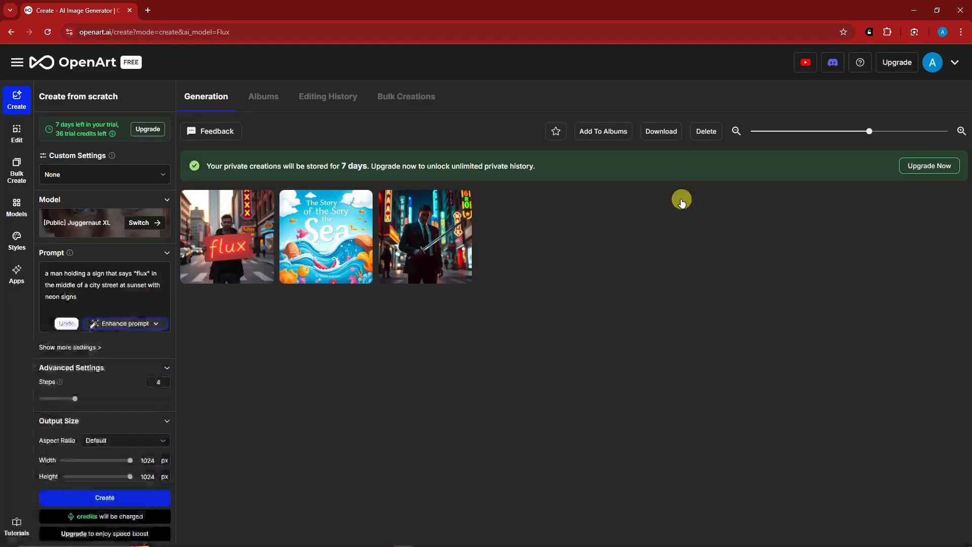
scroll(130, 319, "down", 1)
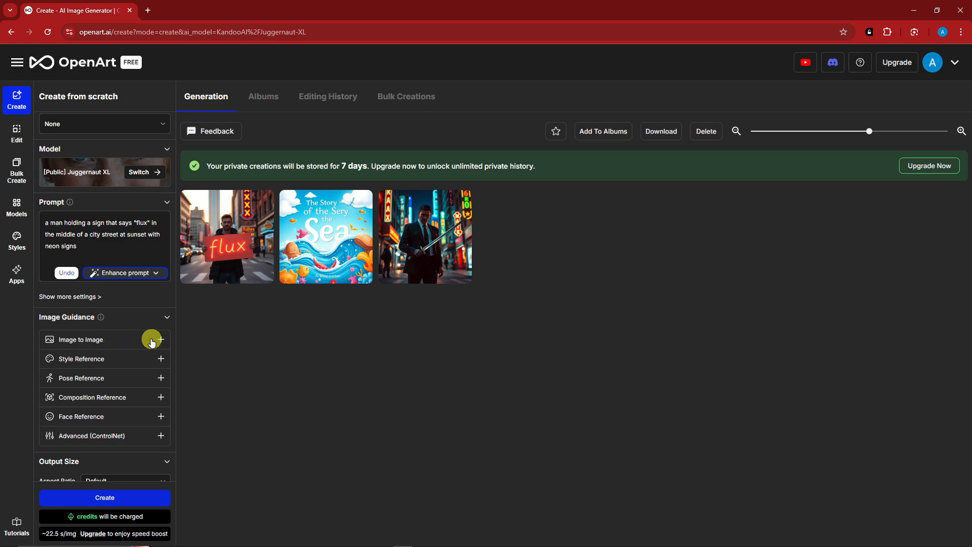
scroll(129, 337, "down", 3)
scroll(117, 274, "up", 1)
scroll(169, 331, "up", 2)
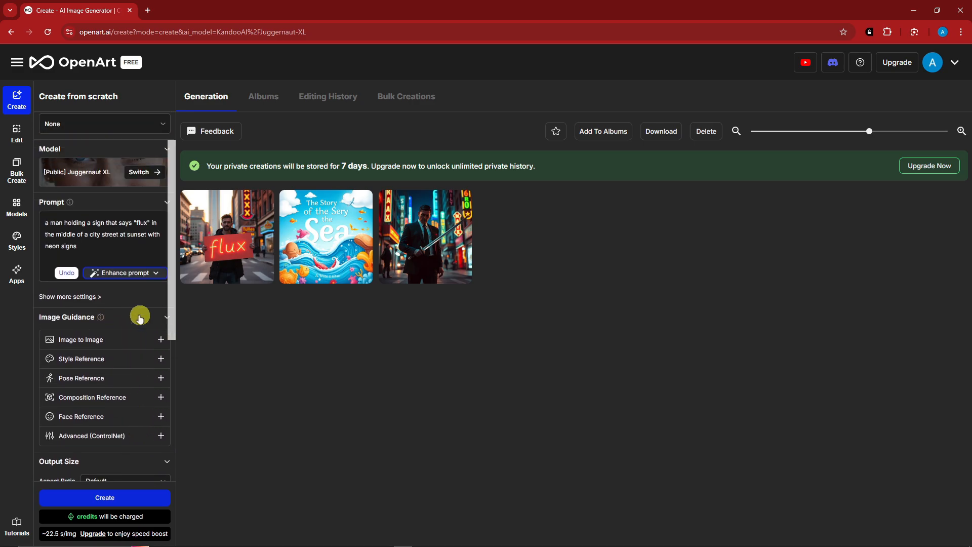
scroll(130, 293, "down", 2)
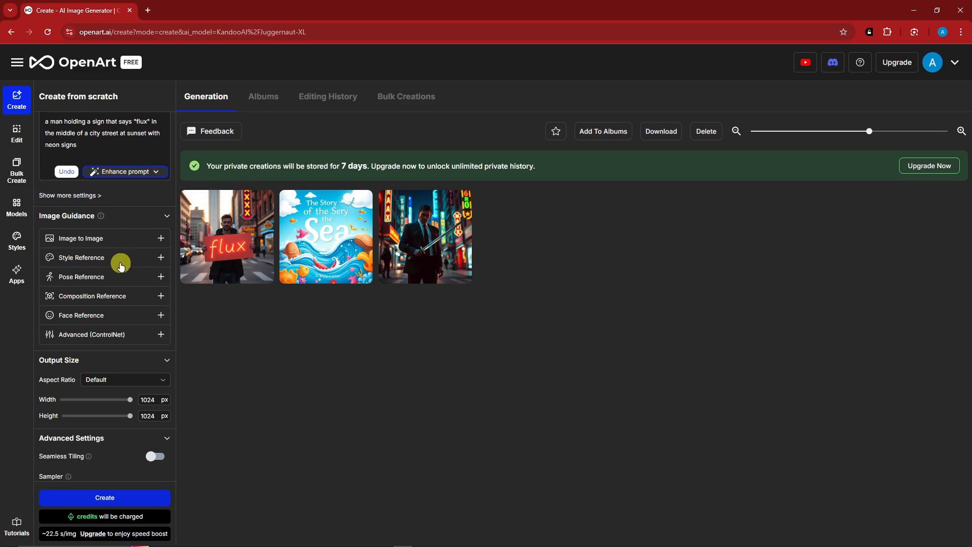
Step: Expand Advanced (ControlNet) under Image Guidance and upload the portrait photo of the woman resting her face on her hand
left_click(59, 339)
scroll(76, 324, "down", 3)
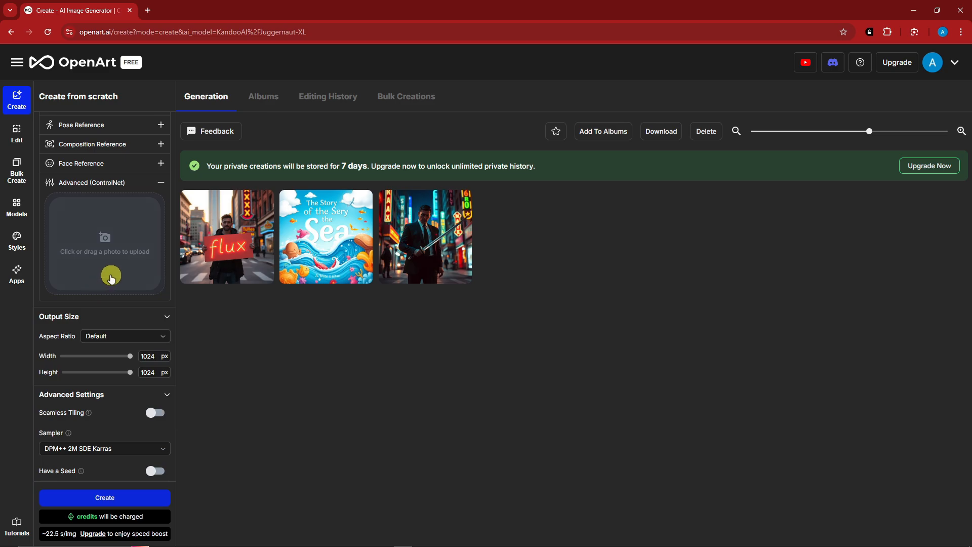
scroll(110, 277, "up", 2)
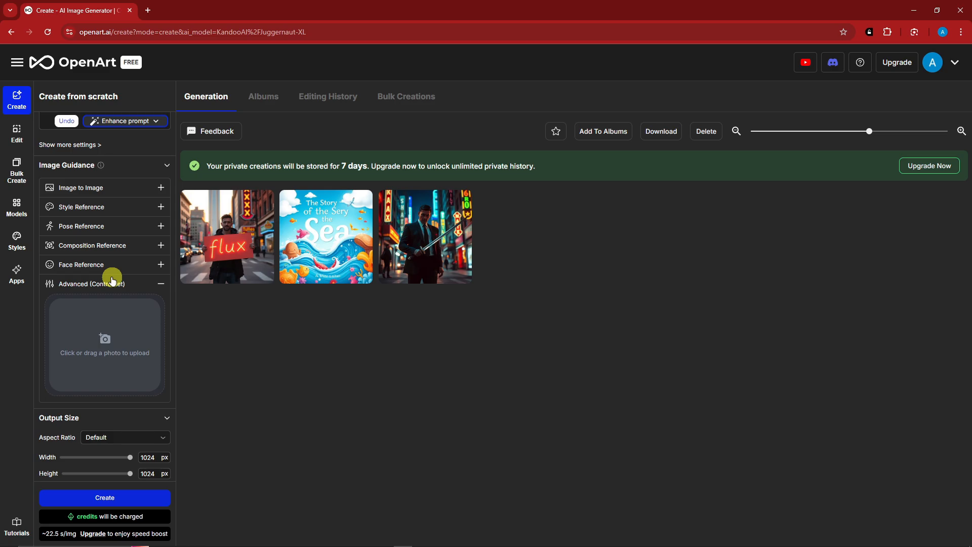
scroll(112, 279, "down", 4)
scroll(113, 278, "up", 5)
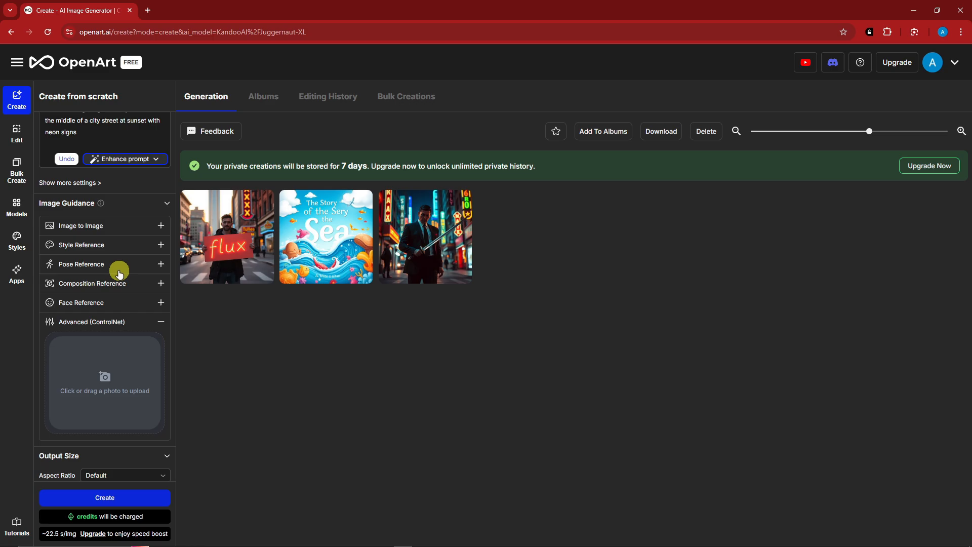
scroll(120, 273, "up", 3)
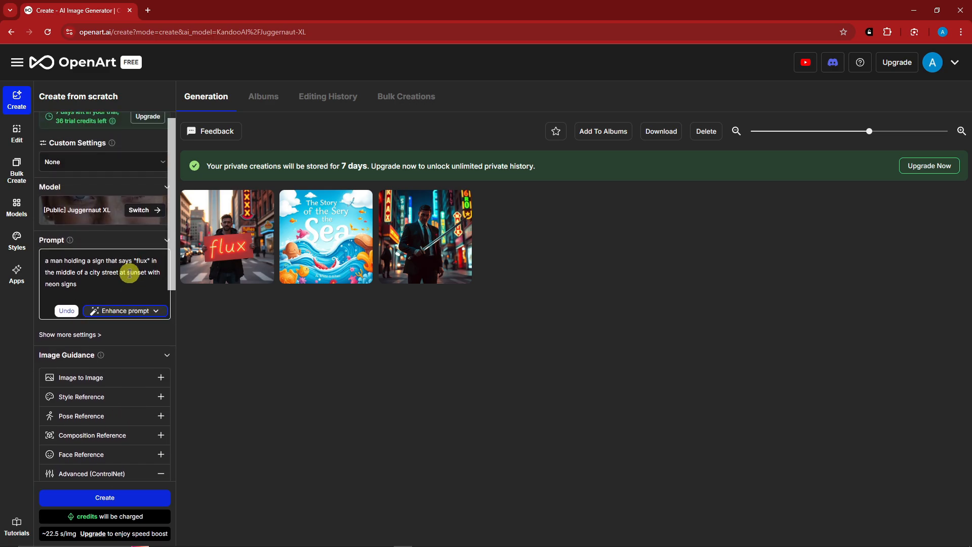
scroll(123, 303, "down", 5)
scroll(123, 302, "up", 5)
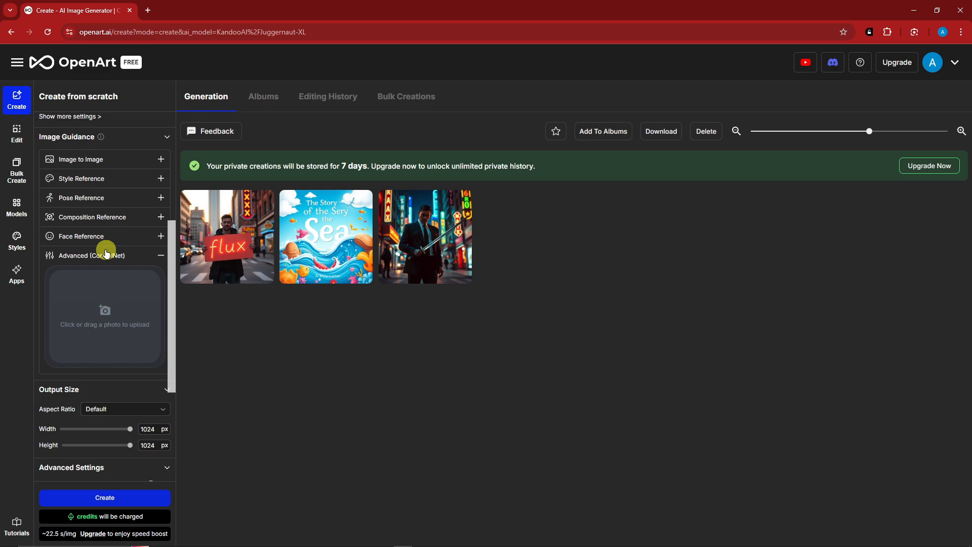
scroll(114, 274, "down", 4)
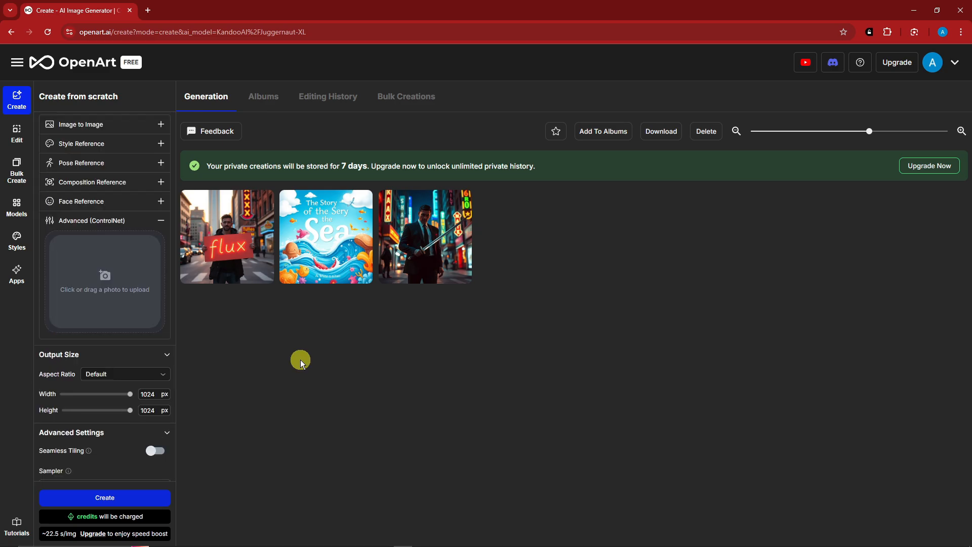
left_click(102, 274)
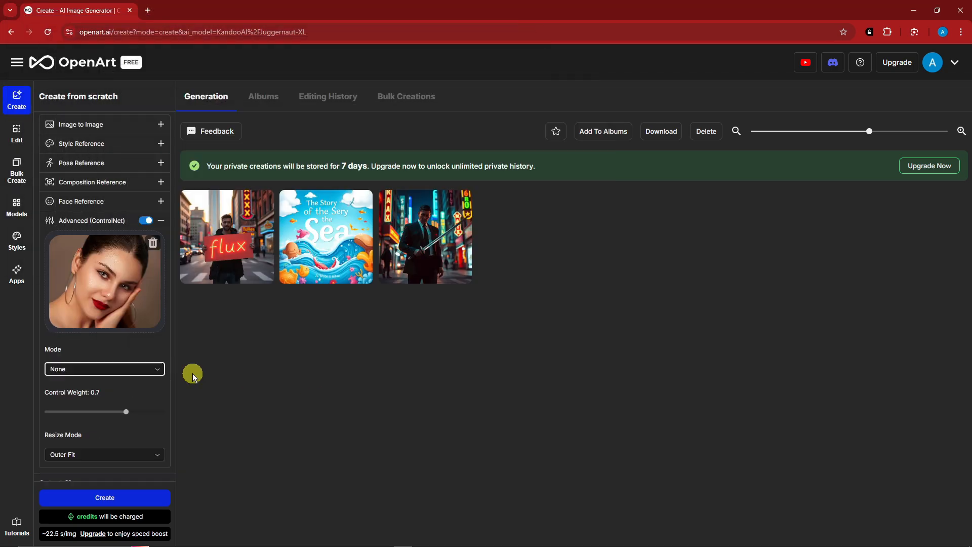
scroll(130, 369, "down", 2)
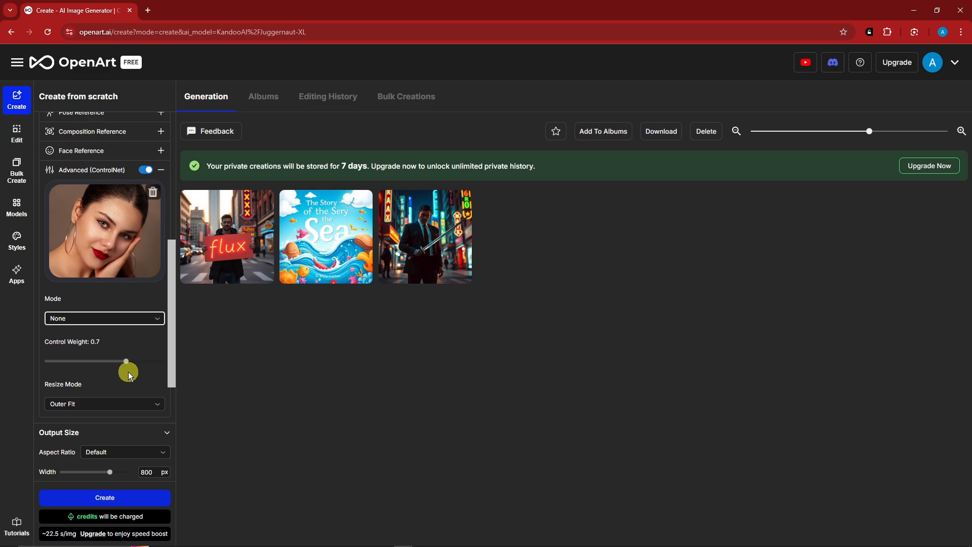
Step: Replace the whole prompt with "A woman wearing red suit"
scroll(128, 372, "up", 6)
left_click_drag(81, 299, 40, 274)
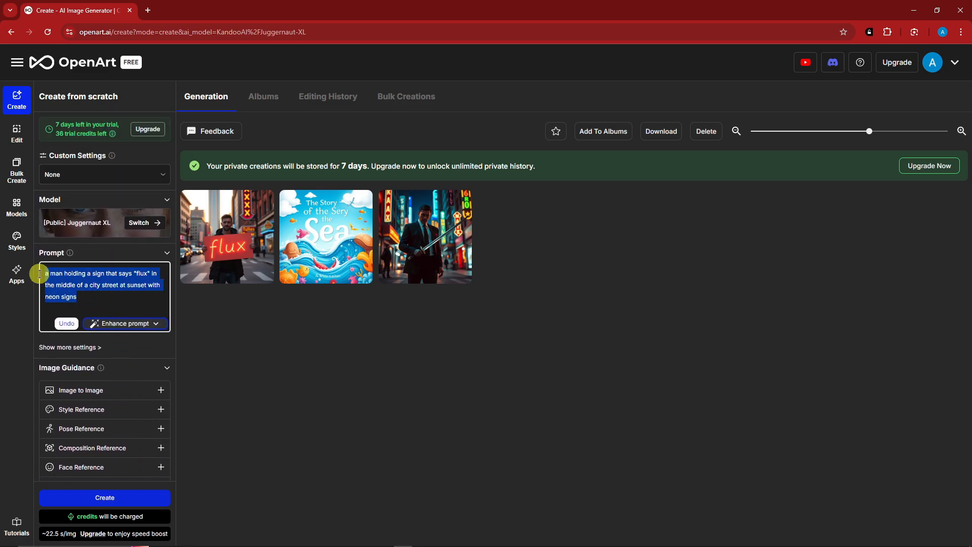
scroll(148, 387, "down", 4)
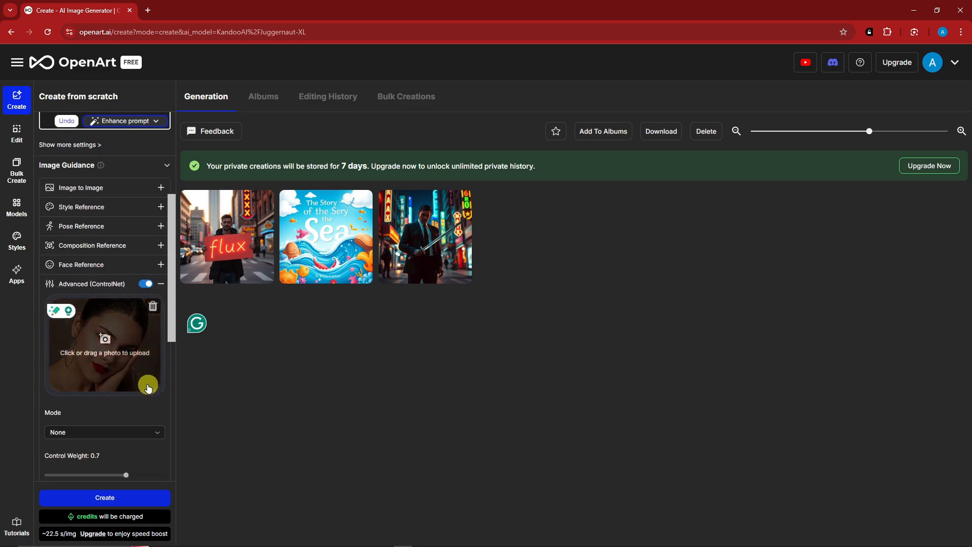
scroll(145, 352, "up", 2)
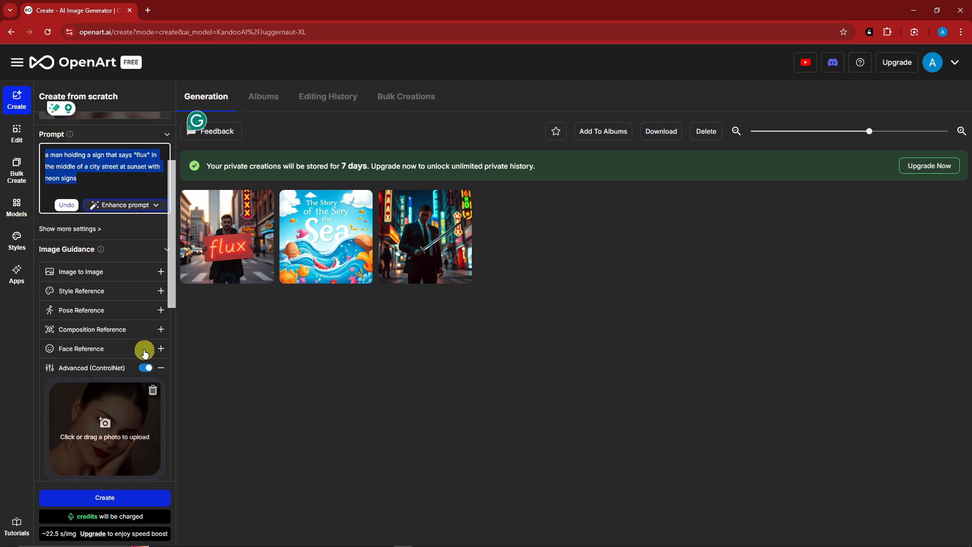
scroll(145, 353, "up", 2)
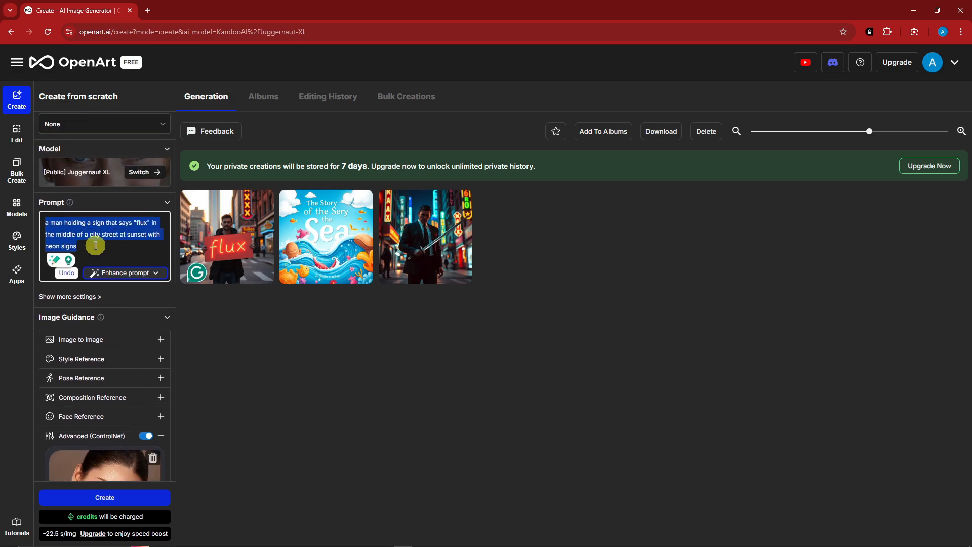
type("A woman wearing red")
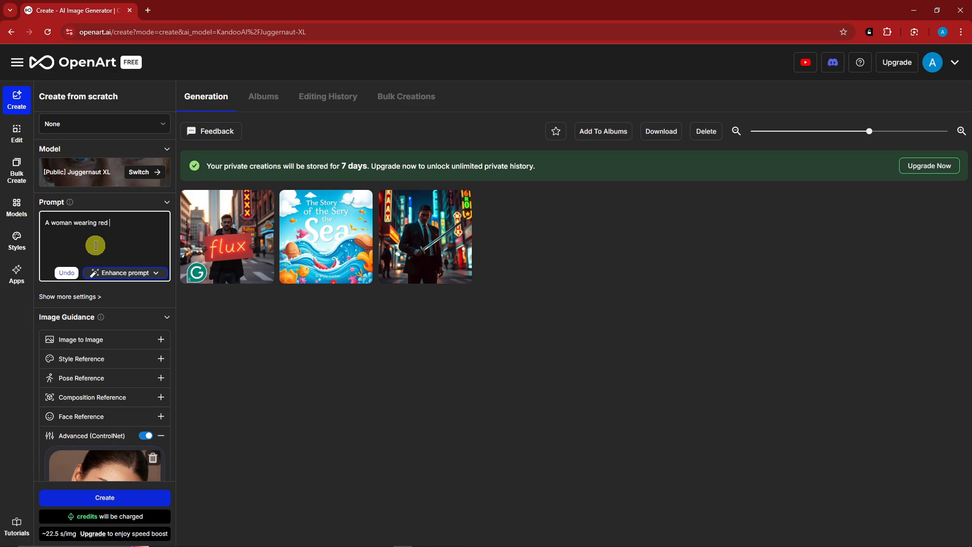
Step: Review the available Mode and Resize Mode options for the ControlNet photo without choosing a different one
scroll(91, 284, "down", 3)
scroll(96, 301, "up", 1)
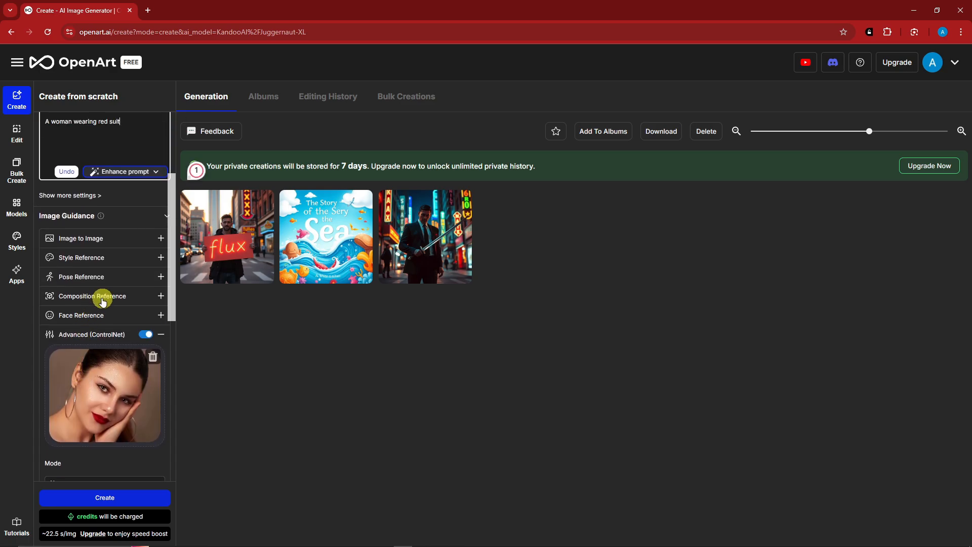
scroll(88, 292, "down", 2)
scroll(99, 297, "down", 3)
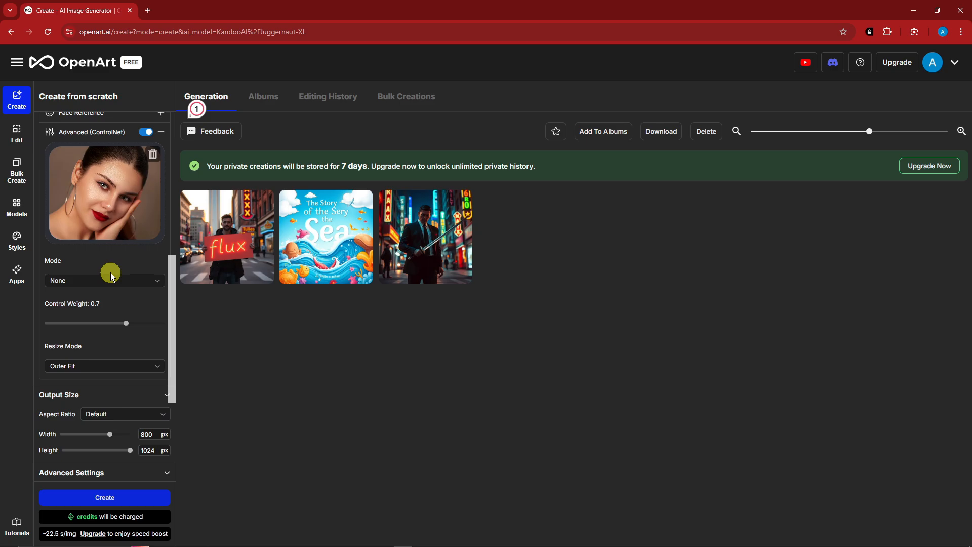
left_click(121, 281)
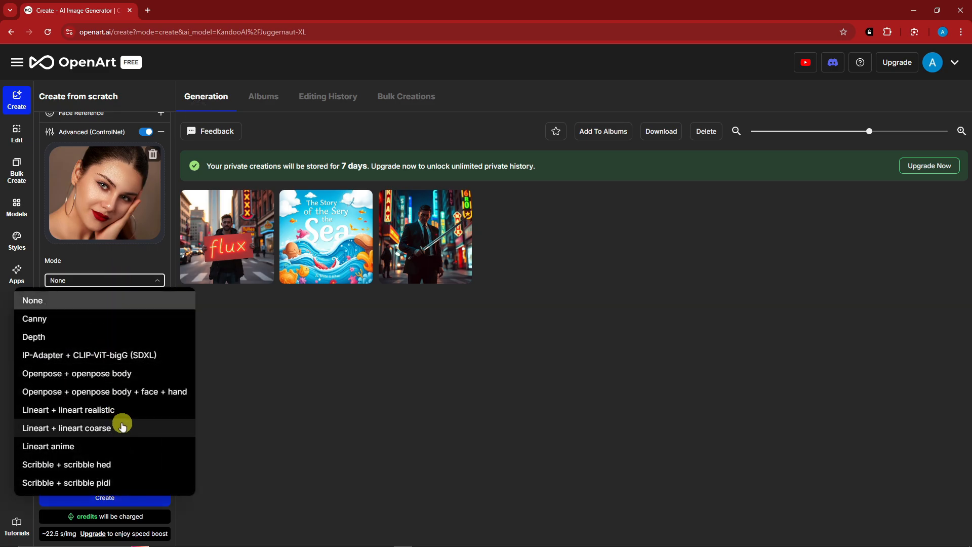
left_click(231, 374)
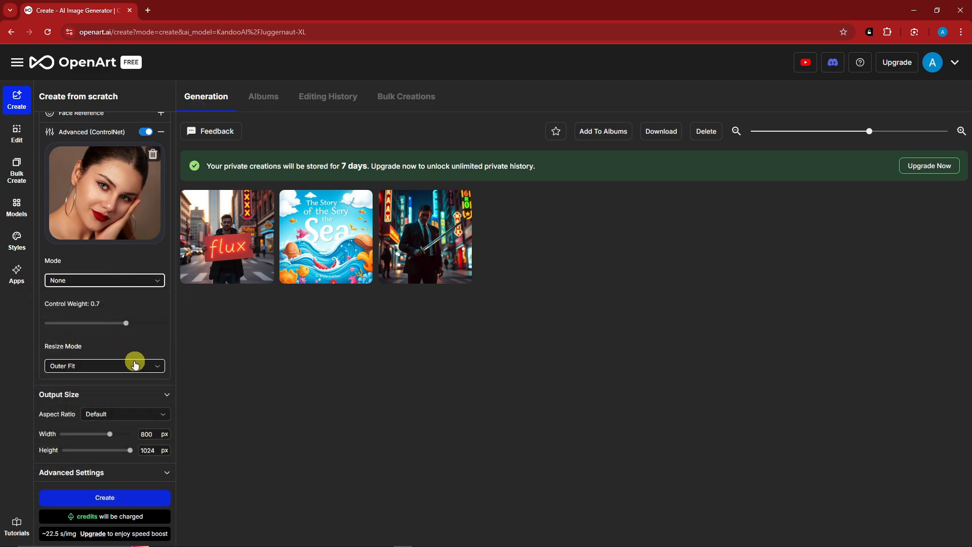
scroll(122, 324, "down", 2)
left_click(108, 265)
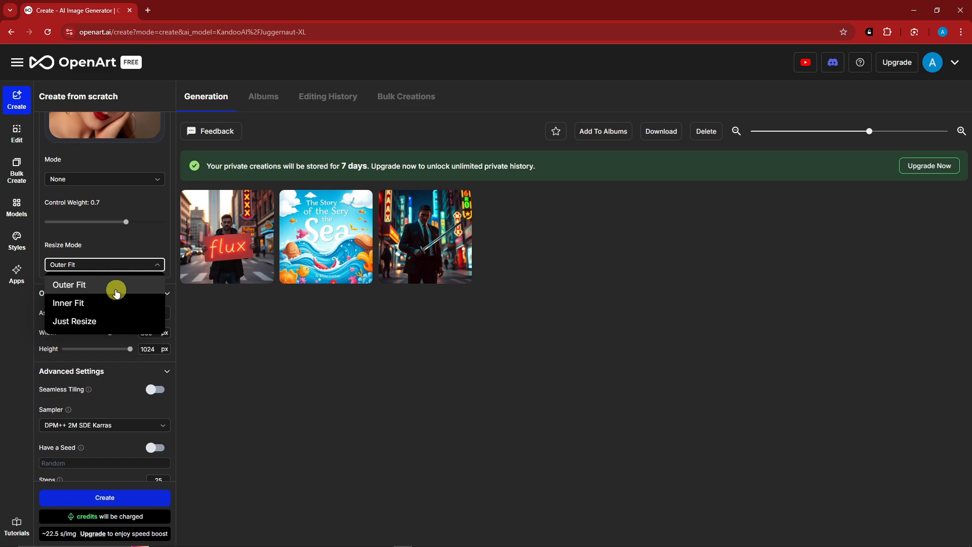
left_click(194, 314)
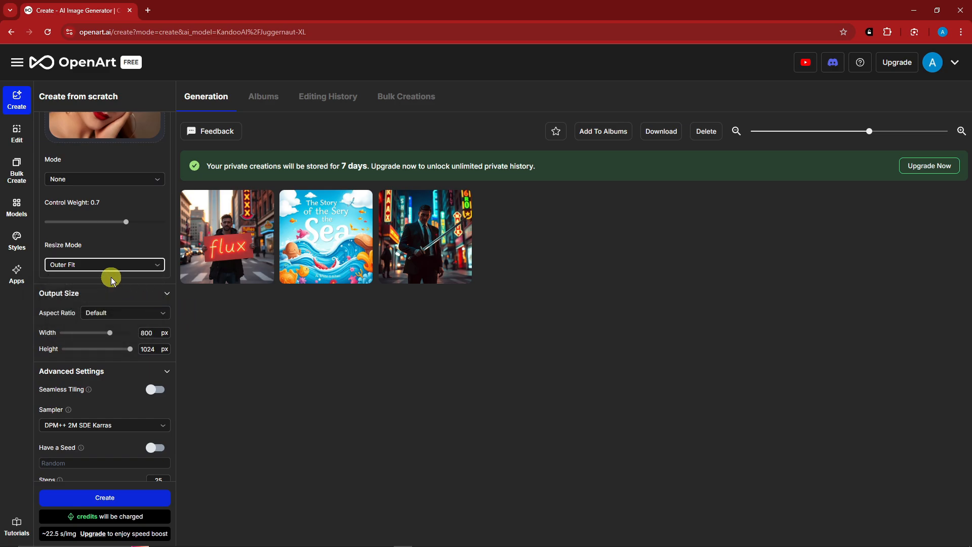
Step: Set the output aspect ratio to Portrait 9:16 and turn on Face Enhance
scroll(120, 223, "down", 2)
left_click(121, 222)
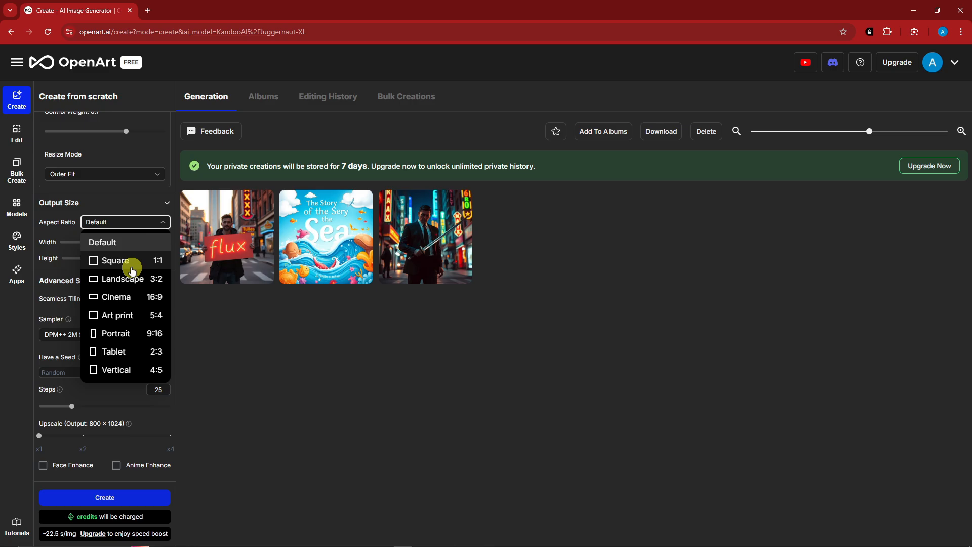
left_click(126, 334)
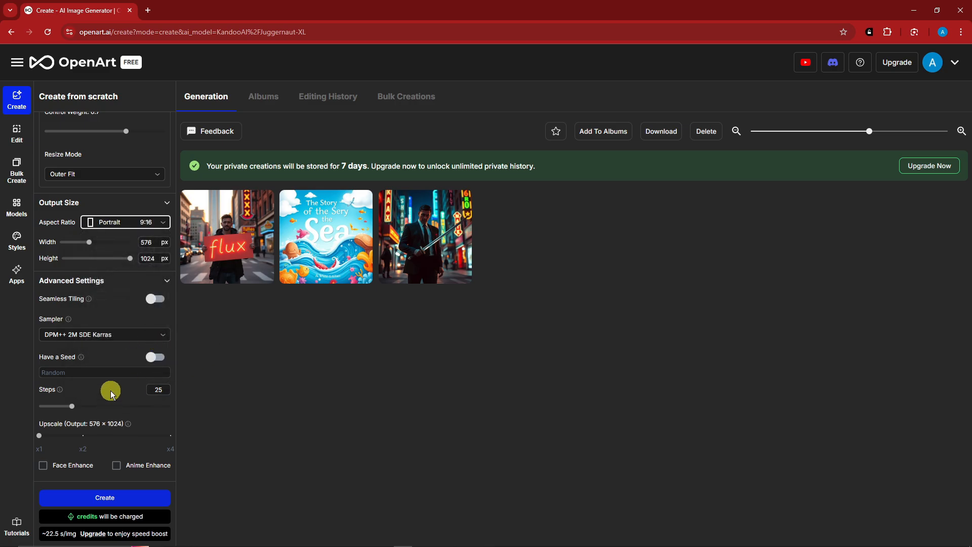
left_click(41, 467)
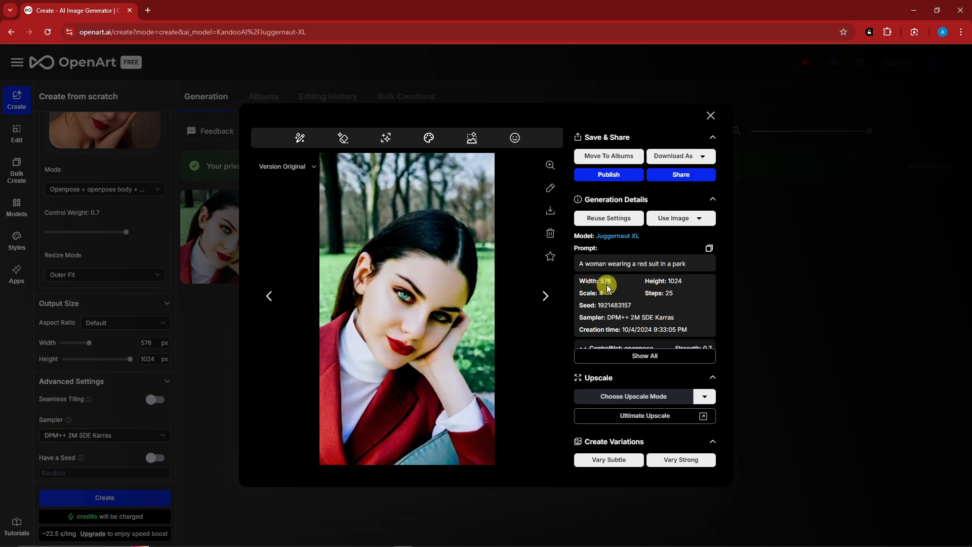
Step: Compare the generated red suit portrait with the Face Reference and ControlNet photos, highlight its prompt, and close the preview
left_click(172, 309)
scroll(100, 288, "up", 5)
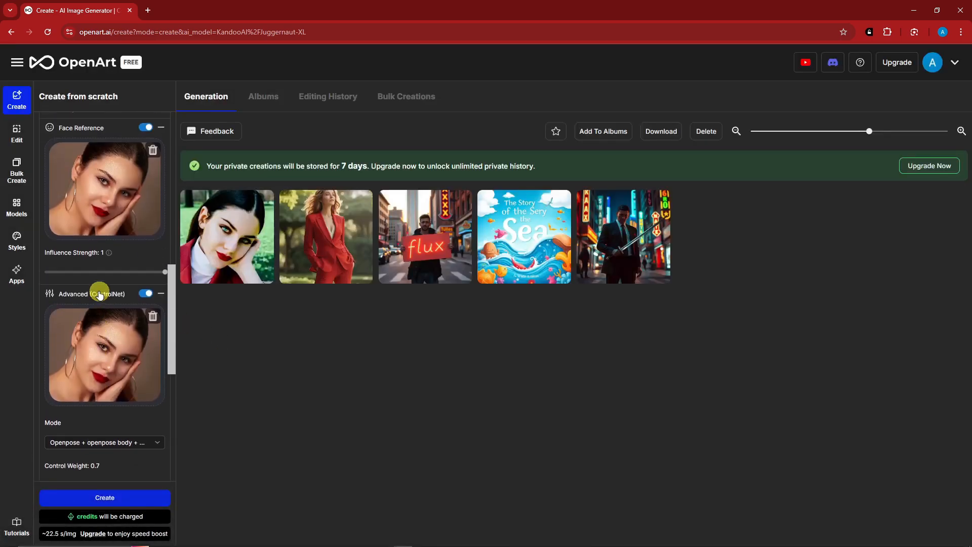
left_click(221, 265)
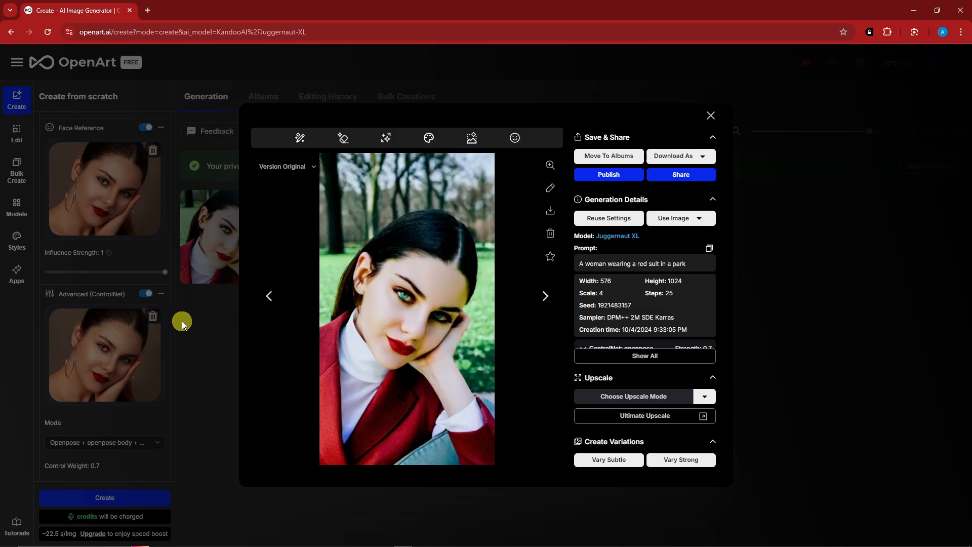
left_click_drag(580, 263, 697, 262)
left_click(795, 303)
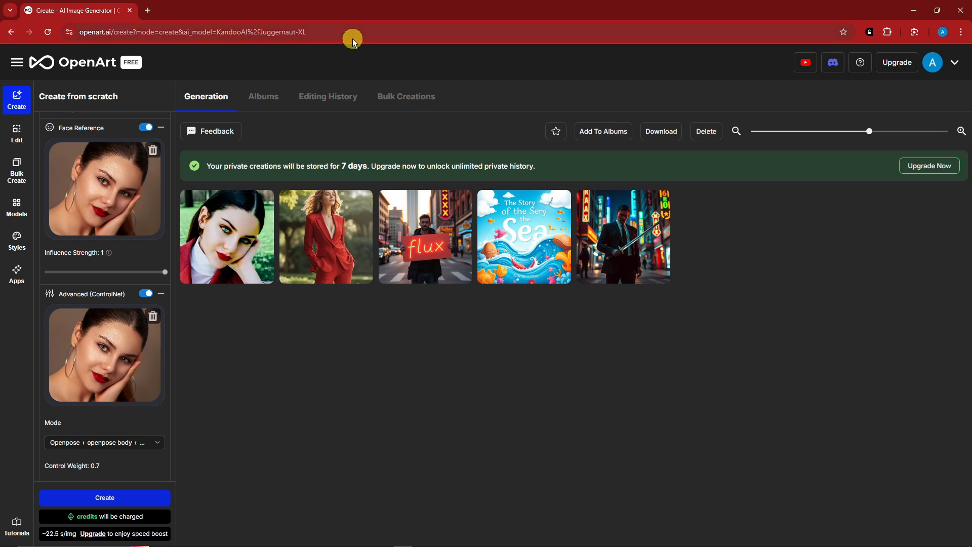
Step: Adjust the gallery zoom so the generated image thumbnails are slightly larger
left_click(738, 135)
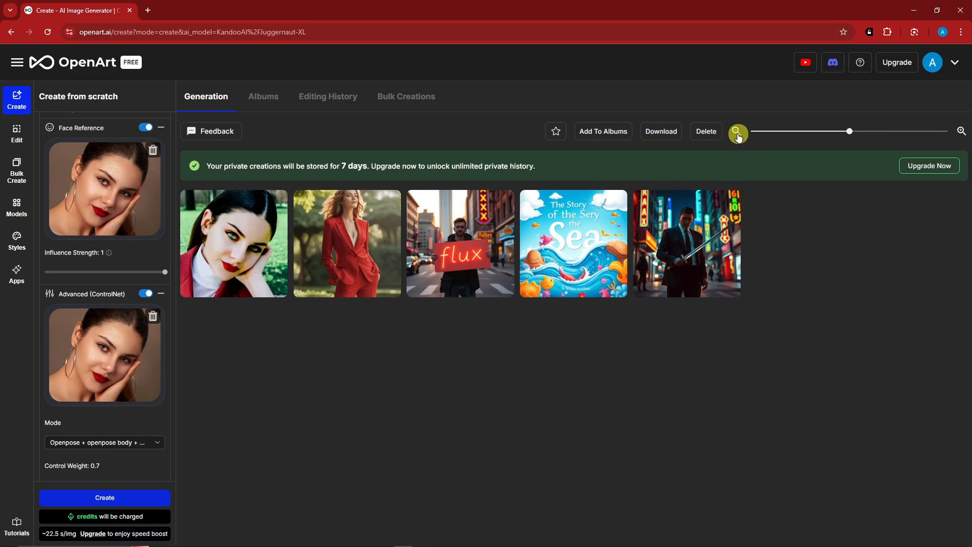
left_click(737, 132)
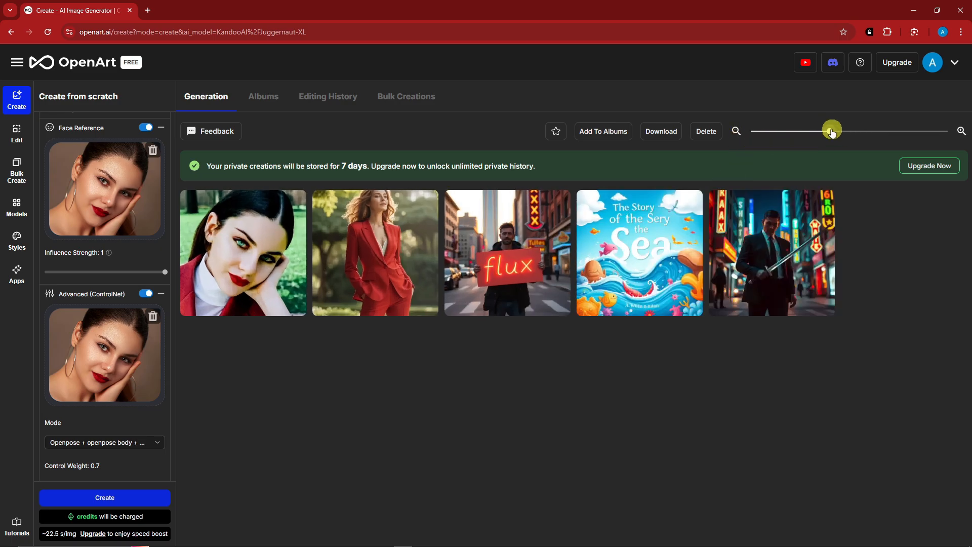
mouse_move(855, 131)
left_mouse_down()
mouse_move(820, 134)
mouse_move(850, 131)
left_mouse_up()
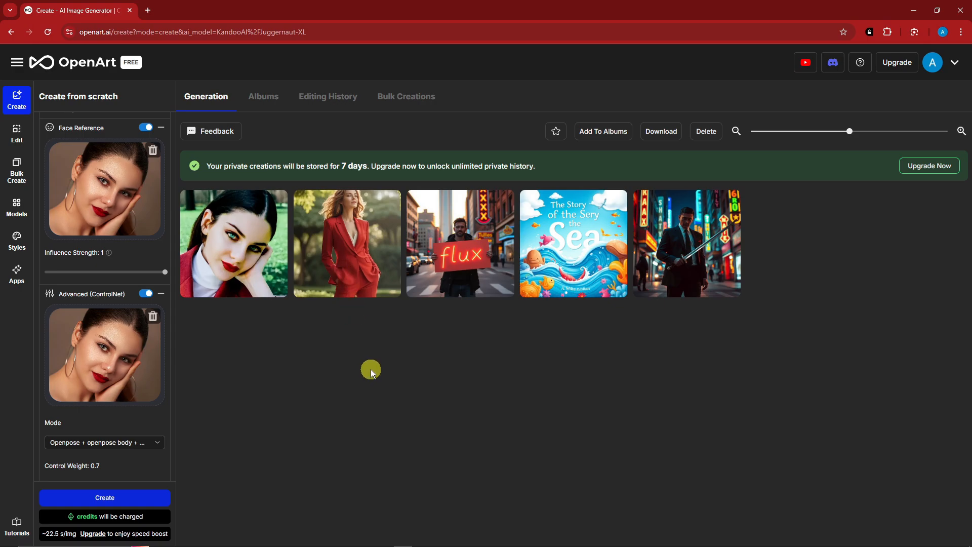
Step: Switch the image generation model from Juggernaut XL to Flux (dev)
scroll(155, 363, "up", 10)
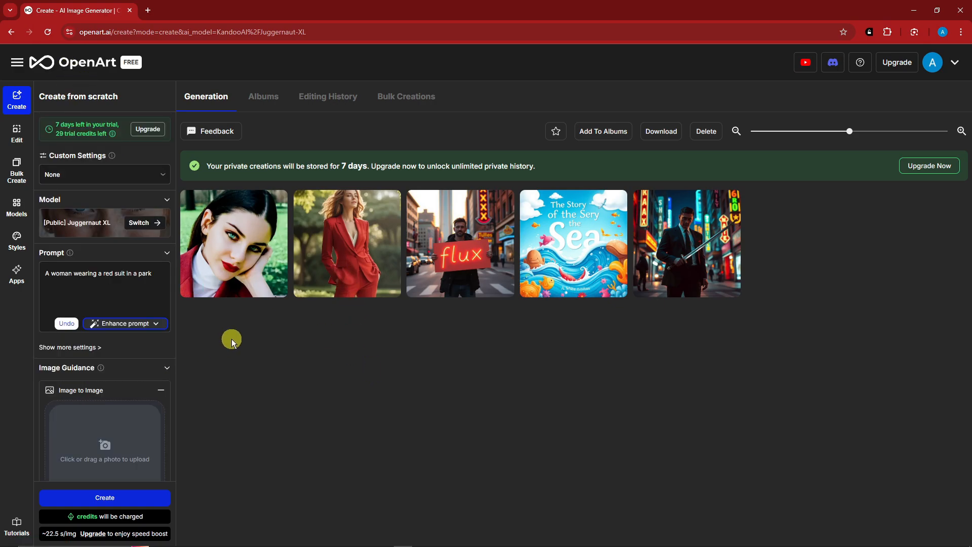
left_click(113, 229)
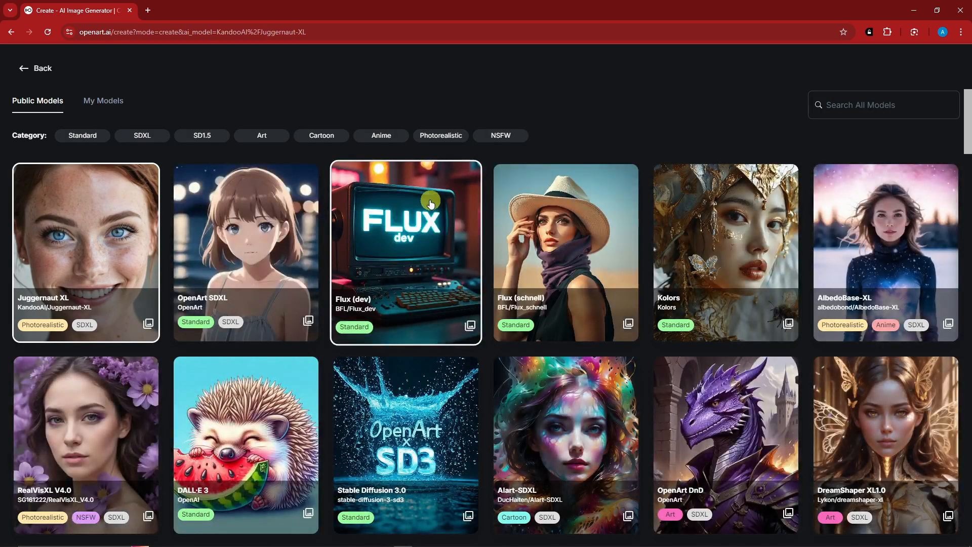
left_click(432, 246)
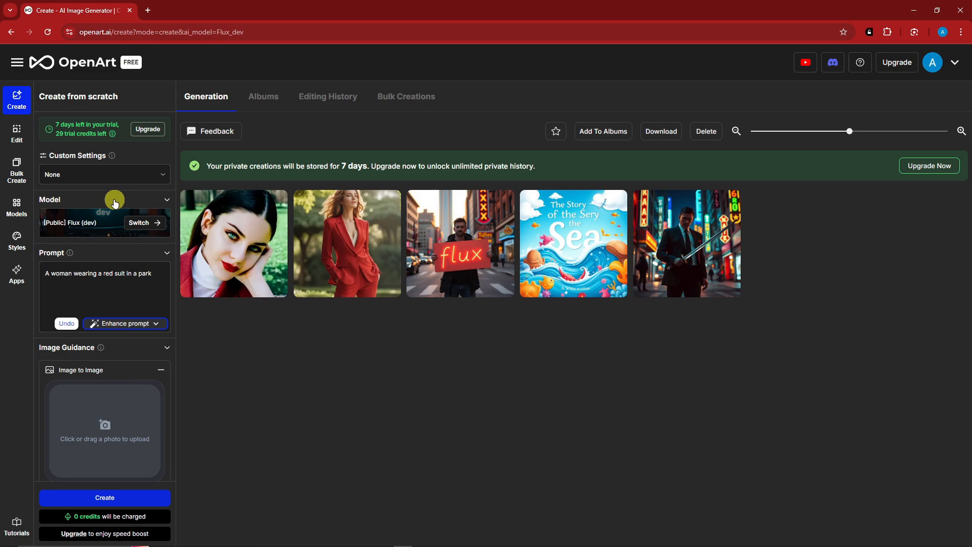
Step: Expand the prompt "A woman wearing a red suit in a park" with Quick Enhance
left_click_drag(157, 277, 37, 281)
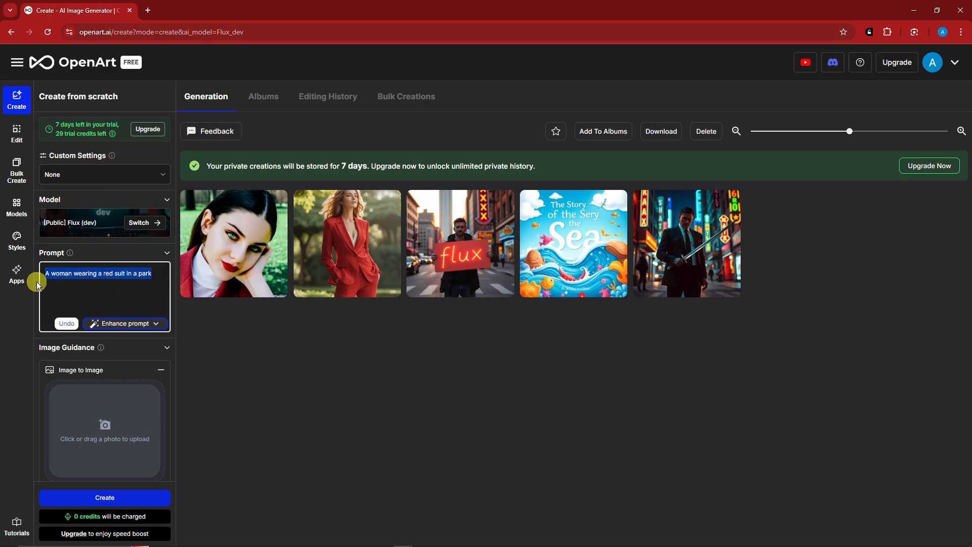
left_click(101, 283)
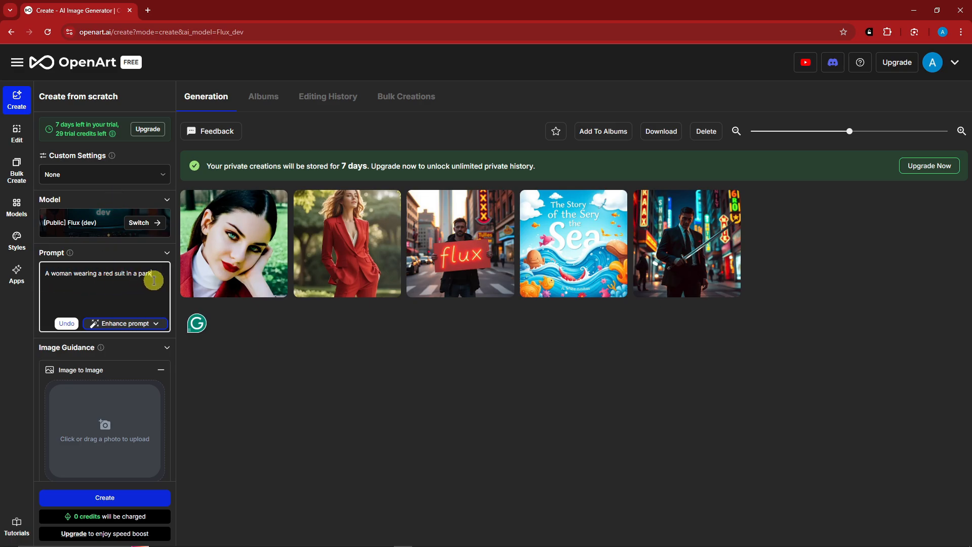
left_click(151, 323)
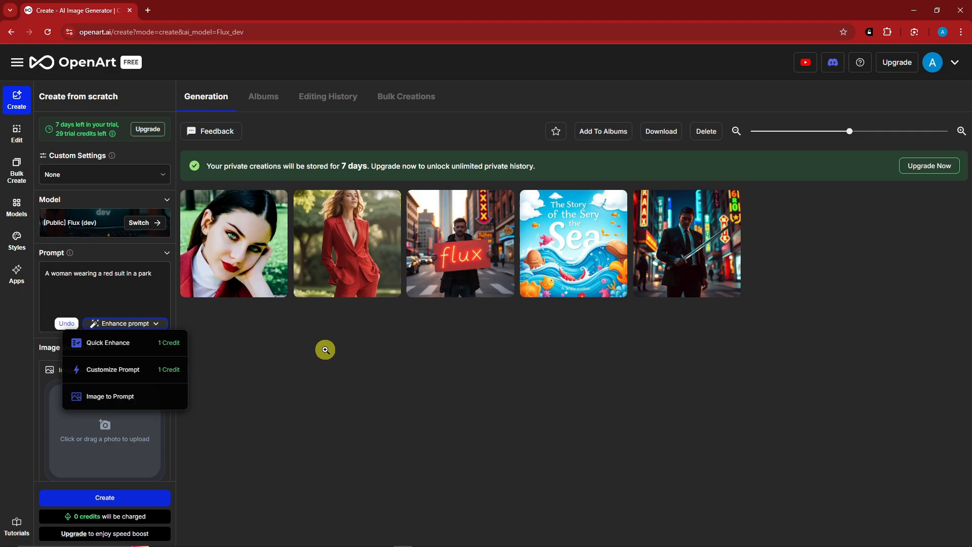
left_click(142, 353)
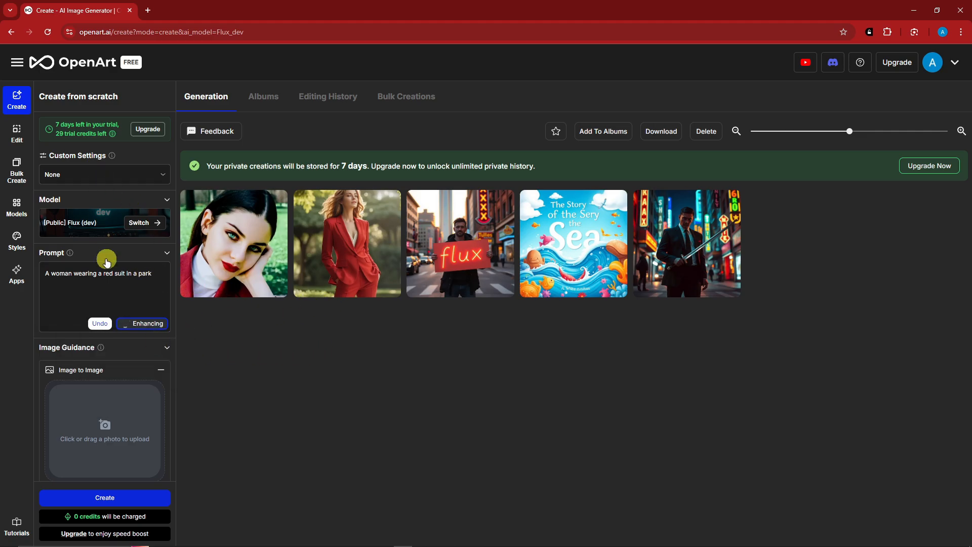
Step: Collapse the Image Guidance settings and set the output aspect ratio to Landscape 3:2
scroll(106, 262, "down", 5)
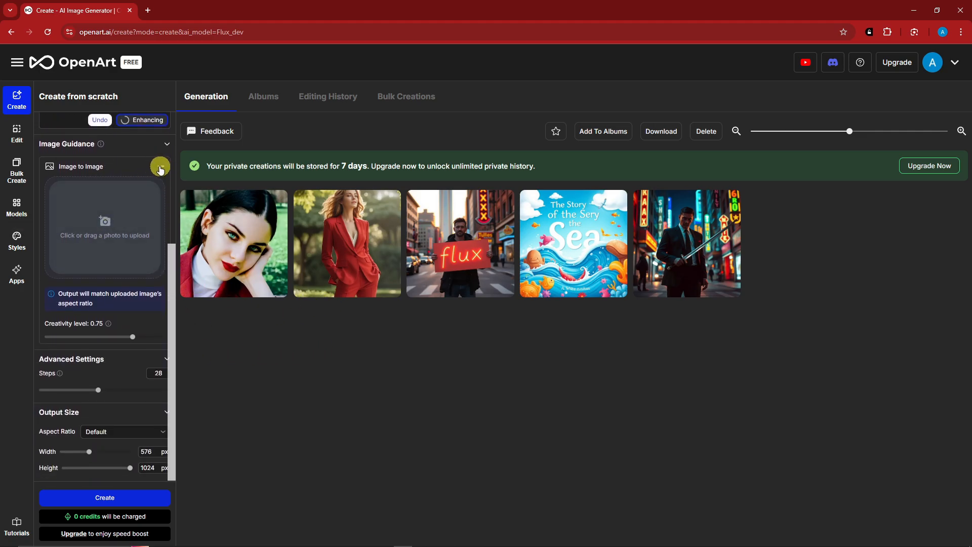
left_click(167, 210)
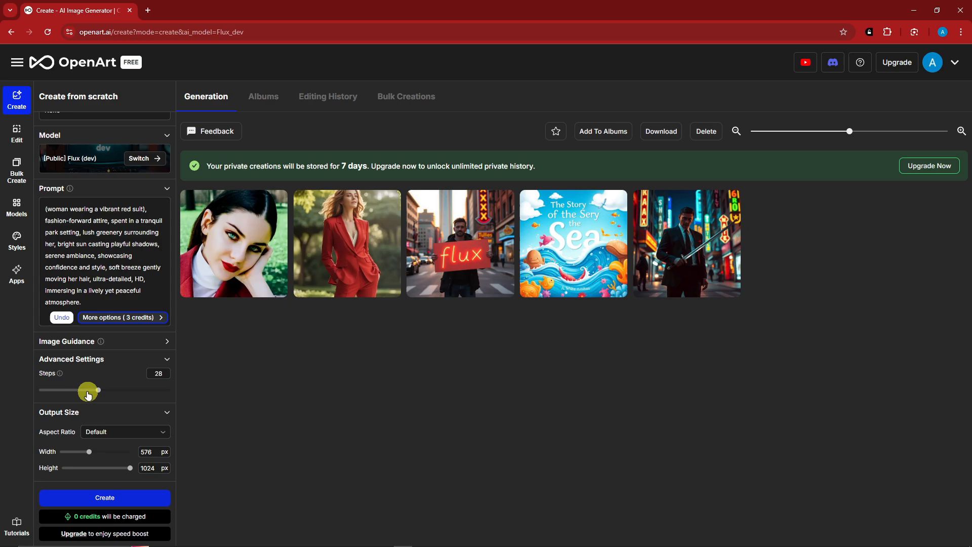
left_click(106, 434)
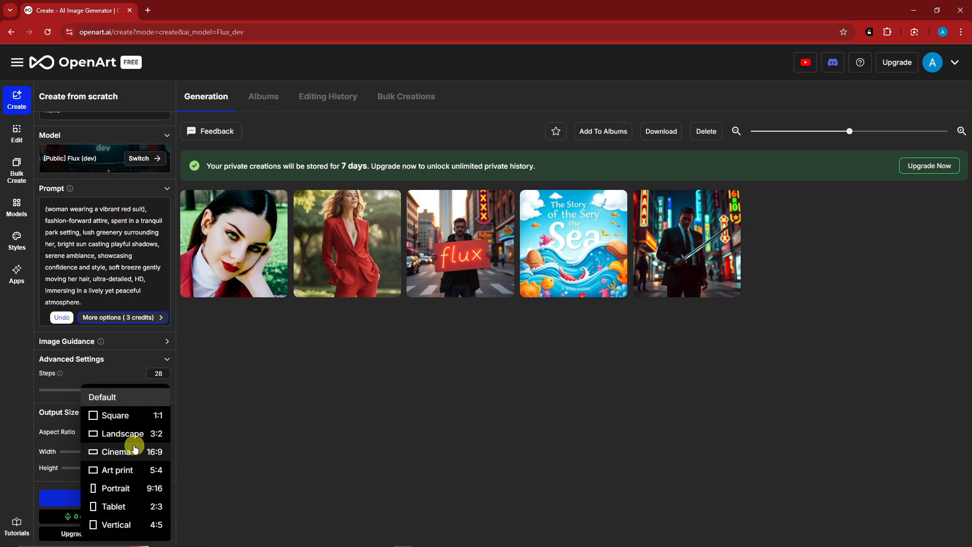
left_click(133, 434)
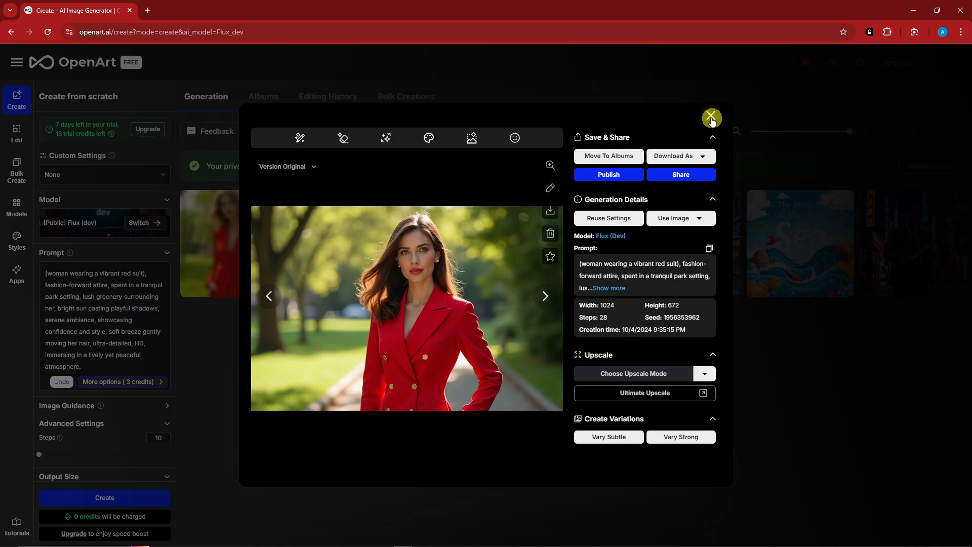
Step: Close the generated image preview and set the generation Steps to 28
left_click(711, 119)
scroll(105, 240, "down", 2)
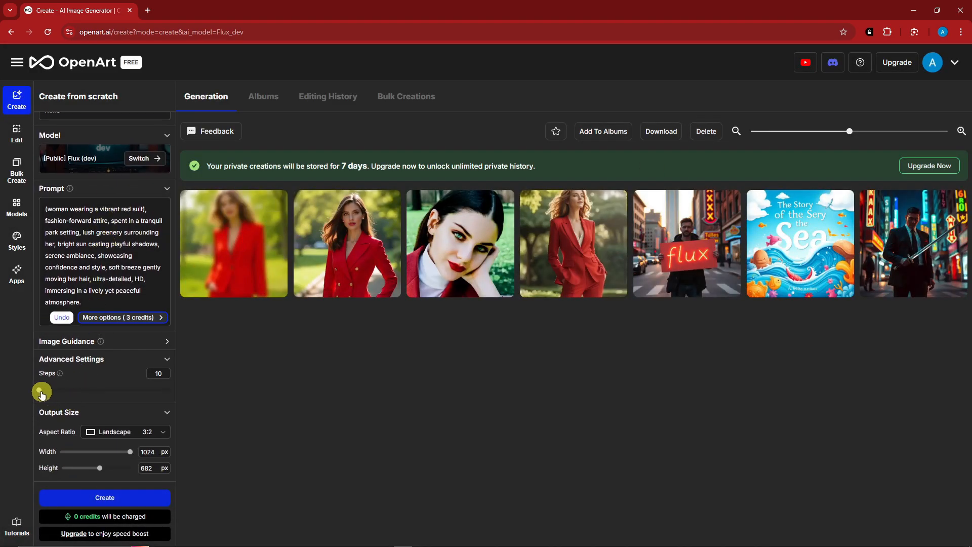
left_click_drag(42, 394, 79, 397)
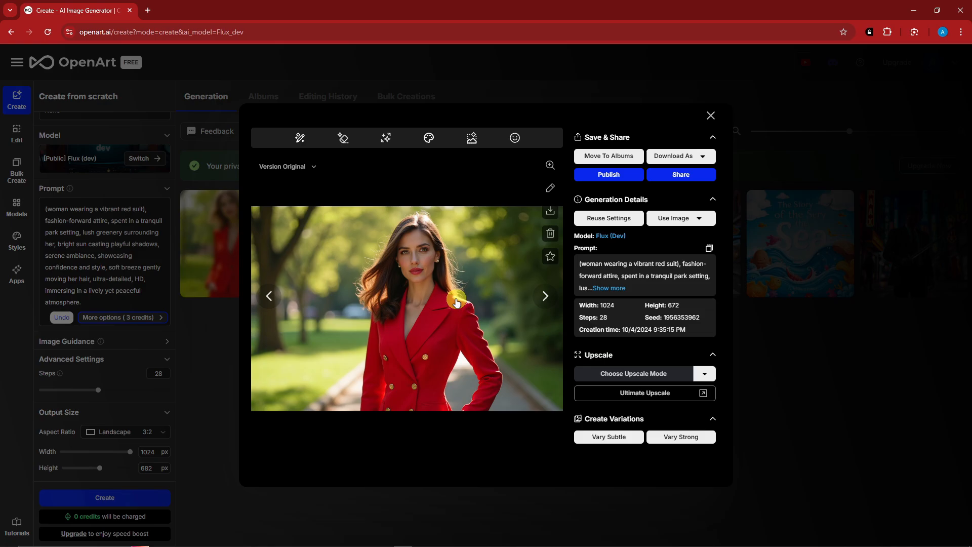
Step: Compare the 10-step red suit image with the 28-step version, and close the preview
left_click(269, 297)
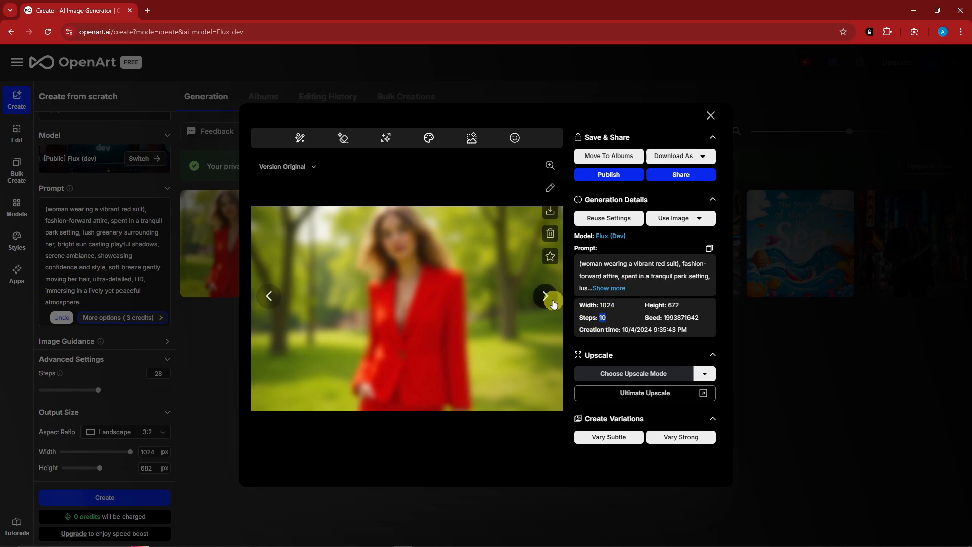
left_click(545, 295)
left_click(711, 116)
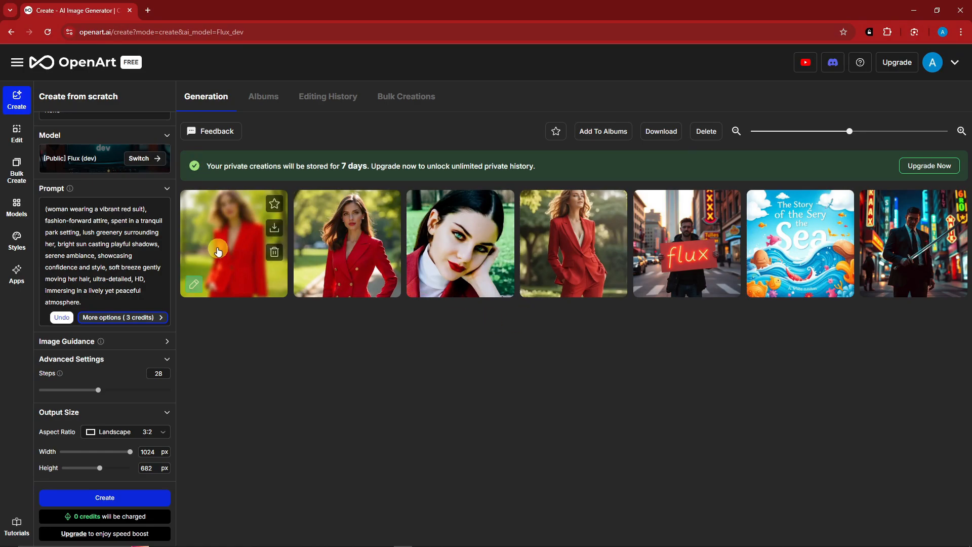
Step: Open the 28-step red suit image in Ultimate Upscale and review its upscale mode, upscale level and credit cost
scroll(107, 273, "up", 2)
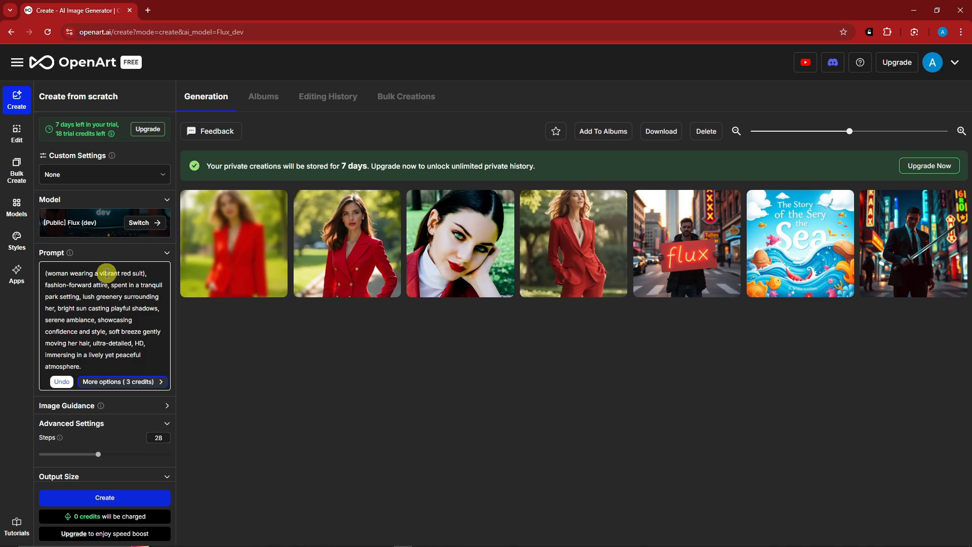
scroll(107, 273, "down", 2)
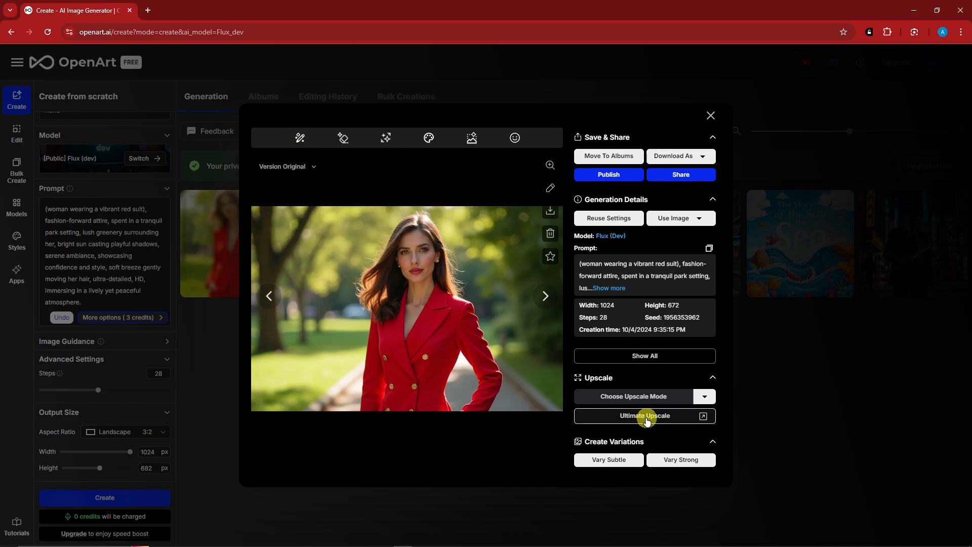
left_click(647, 421)
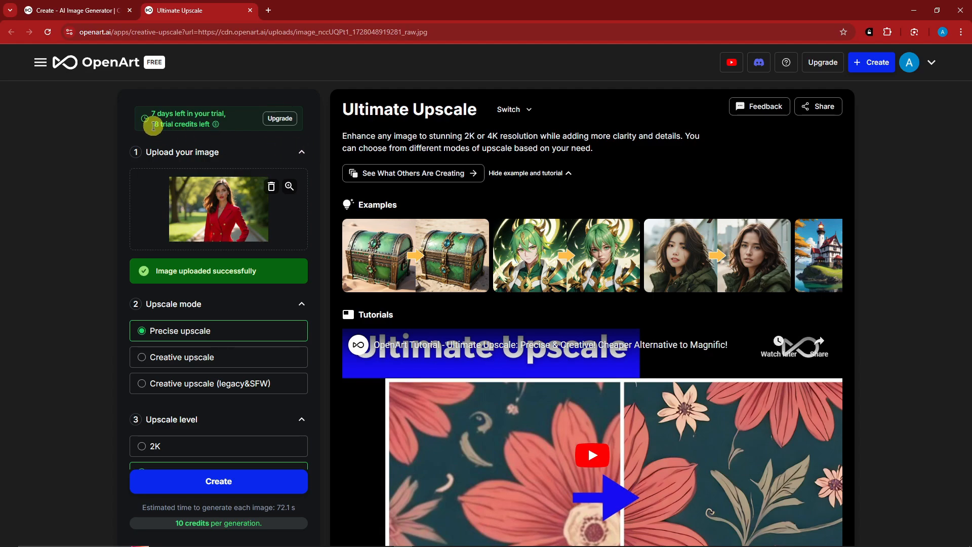
scroll(254, 162, "down", 3)
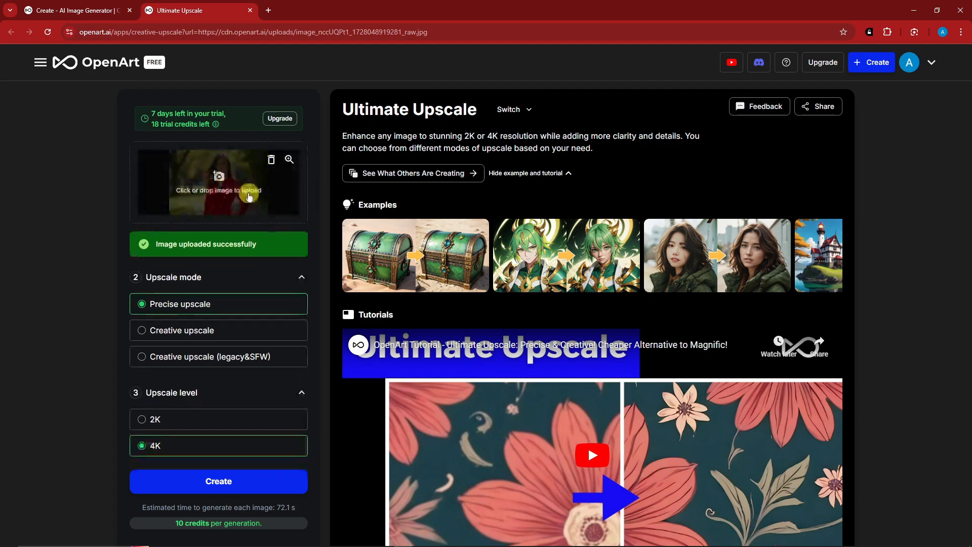
scroll(247, 202, "down", 1)
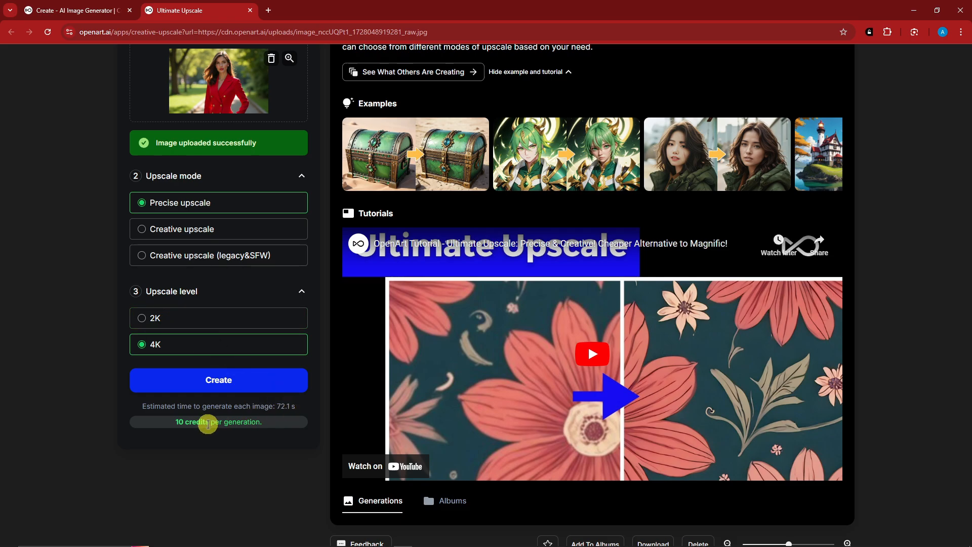
scroll(238, 314, "up", 3)
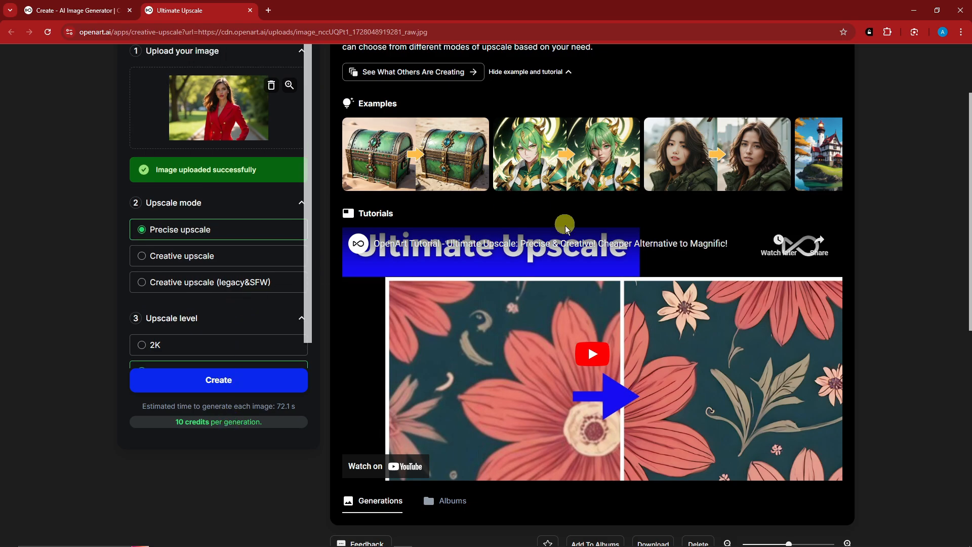
scroll(562, 231, "up", 2)
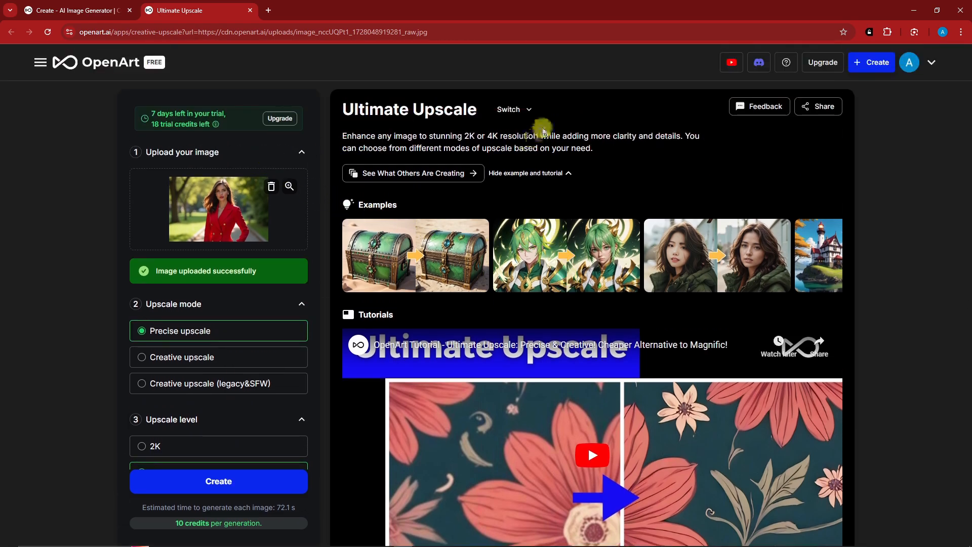
Step: Review the list of other apps that Ultimate Upscale can switch to, without choosing one
left_click(529, 109)
left_click(529, 110)
left_click(528, 110)
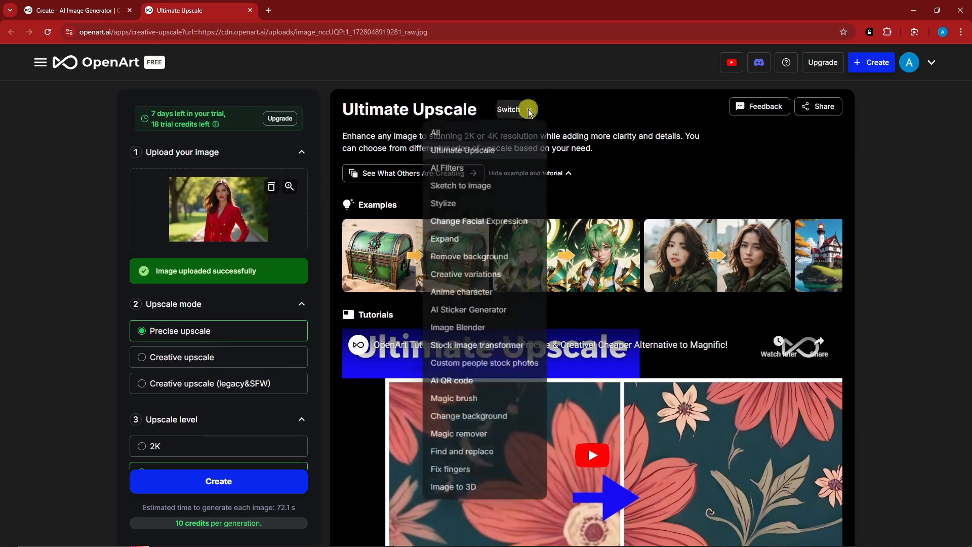
scroll(430, 405, "down", 1)
scroll(492, 215, "up", 1)
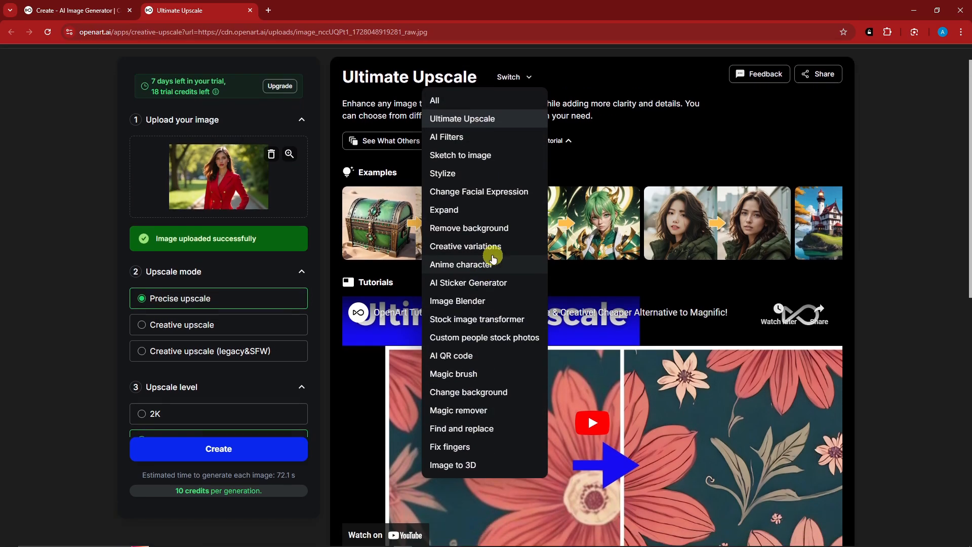
left_click(543, 101)
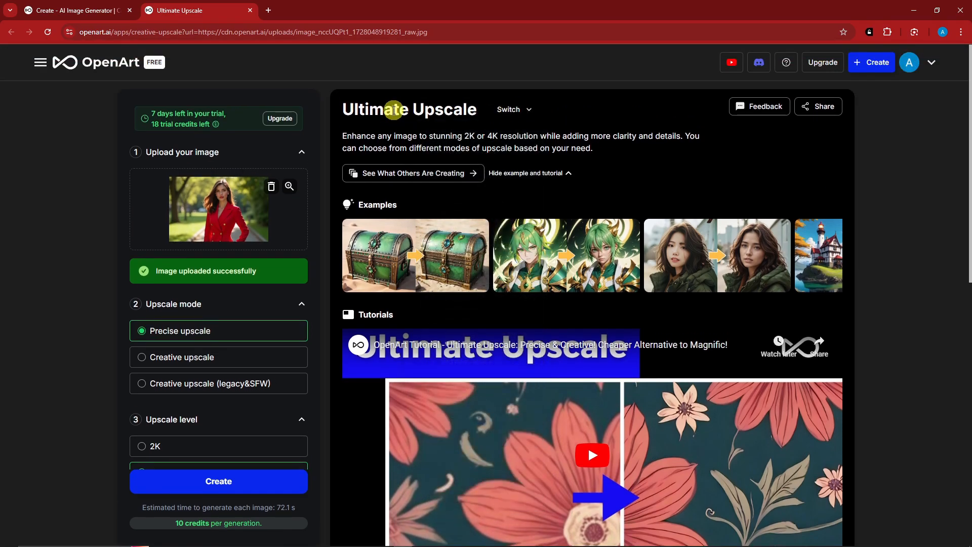
Step: Upscale the red suit image using the Precise upscale mode at the 4K level
scroll(303, 304, "down", 5)
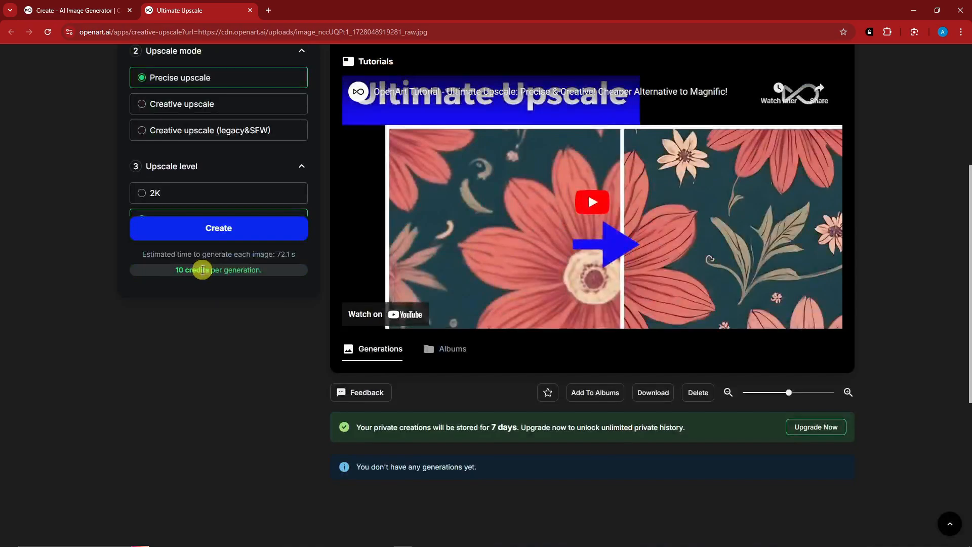
scroll(204, 272, "up", 4)
scroll(204, 272, "up", 1)
scroll(251, 266, "down", 1)
scroll(253, 243, "up", 1)
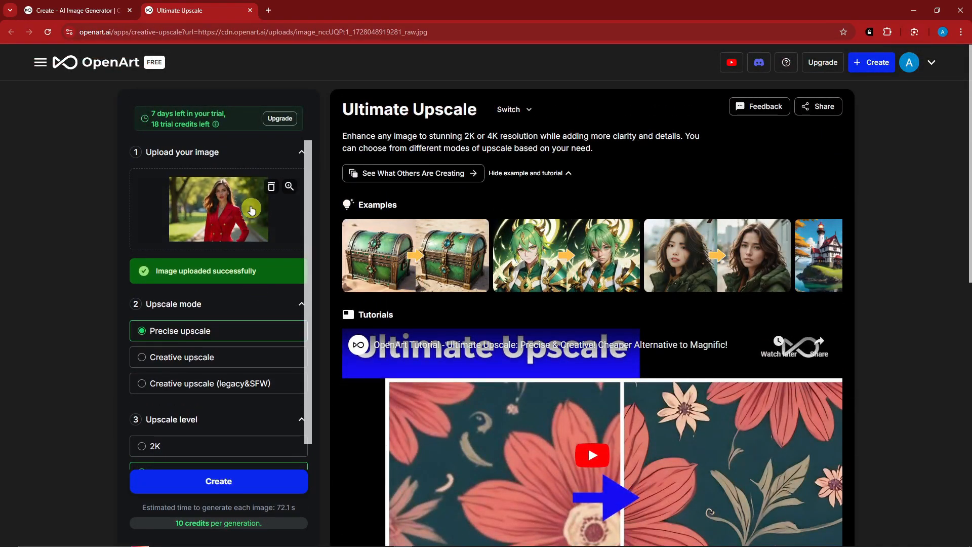
scroll(255, 204, "down", 1)
scroll(235, 289, "down", 5)
scroll(232, 282, "up", 3)
scroll(233, 314, "down", 1)
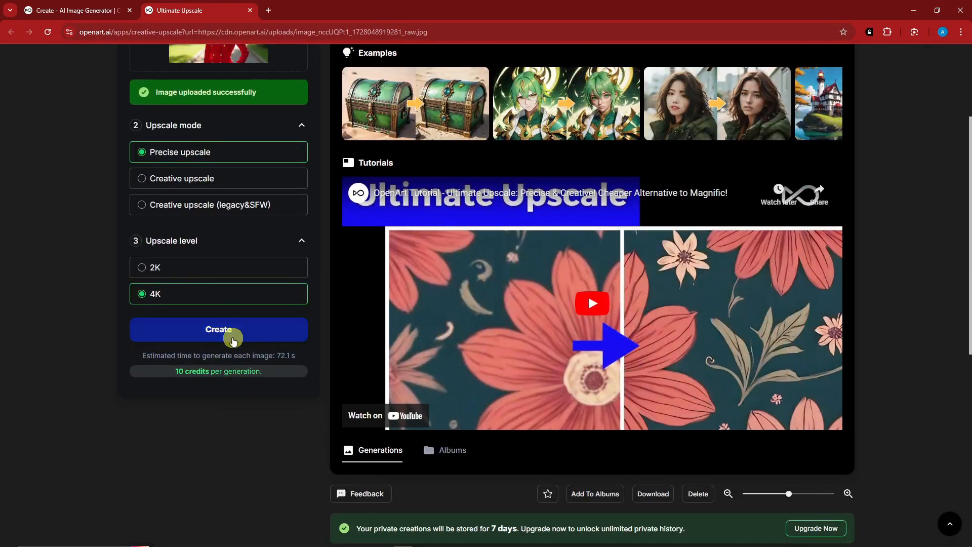
left_click(232, 332)
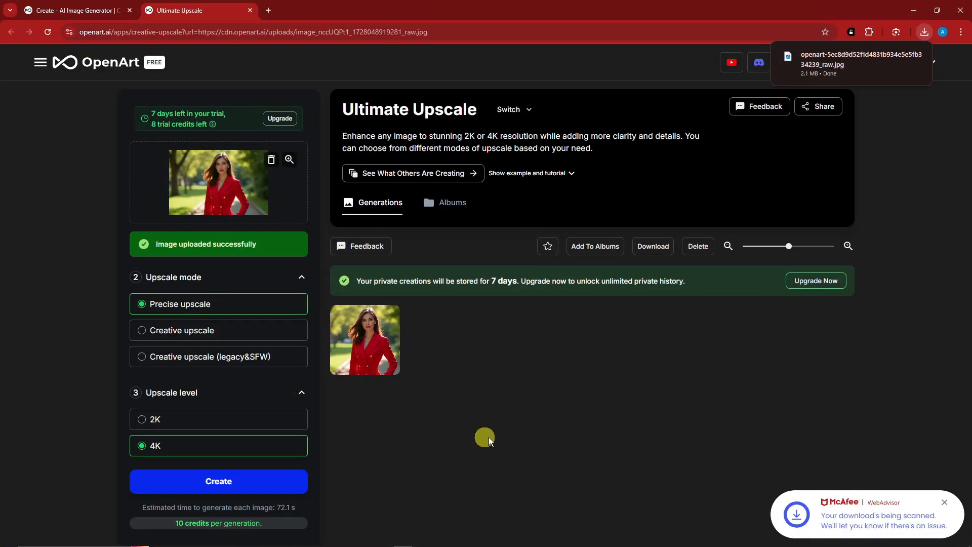
Step: Preview the upscaled image, switch to Photos to move the original image's window aside, and close the preview
left_click(355, 348)
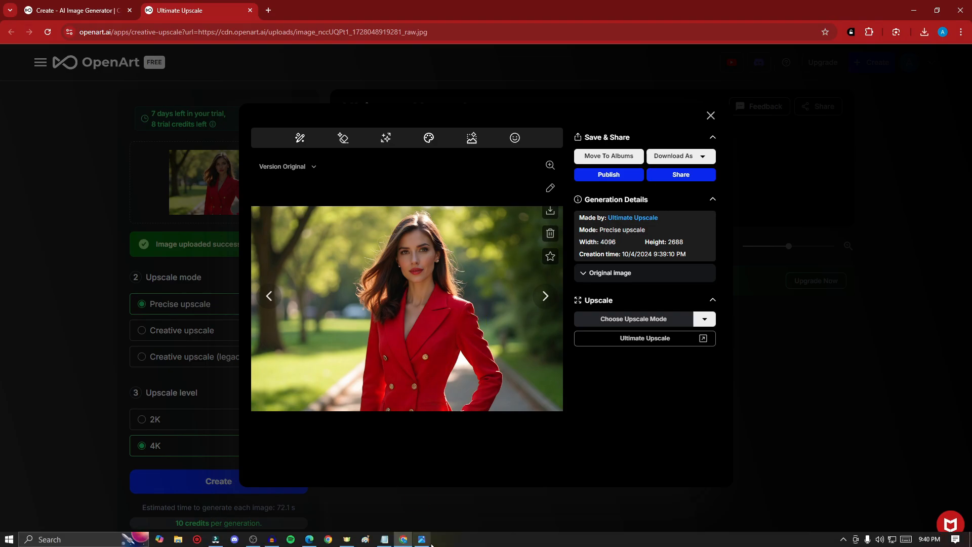
left_click(421, 537)
left_click_drag(302, 70, 218, 96)
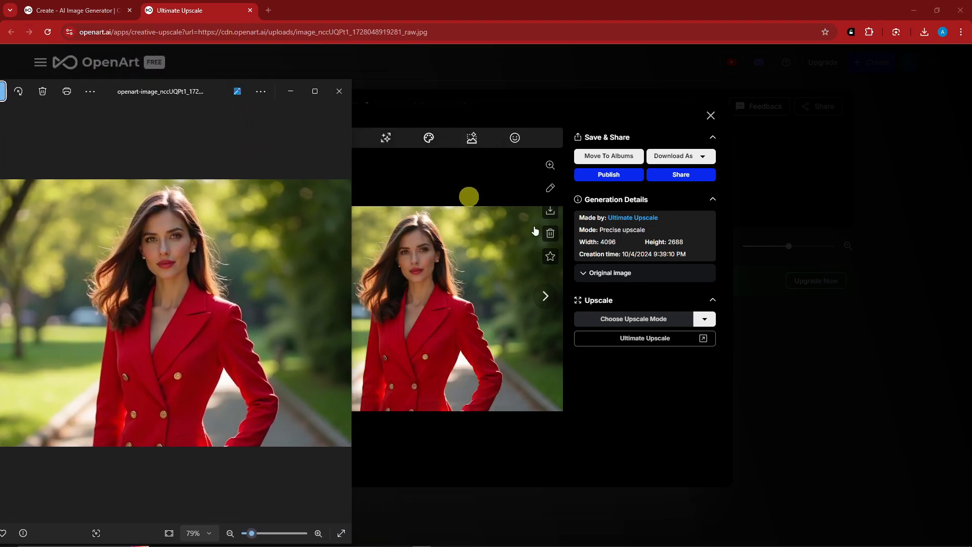
left_click(807, 454)
Step: Open the downloaded upscaled image in Photos and arrange its window beside the original image's window for comparison
left_click(924, 32)
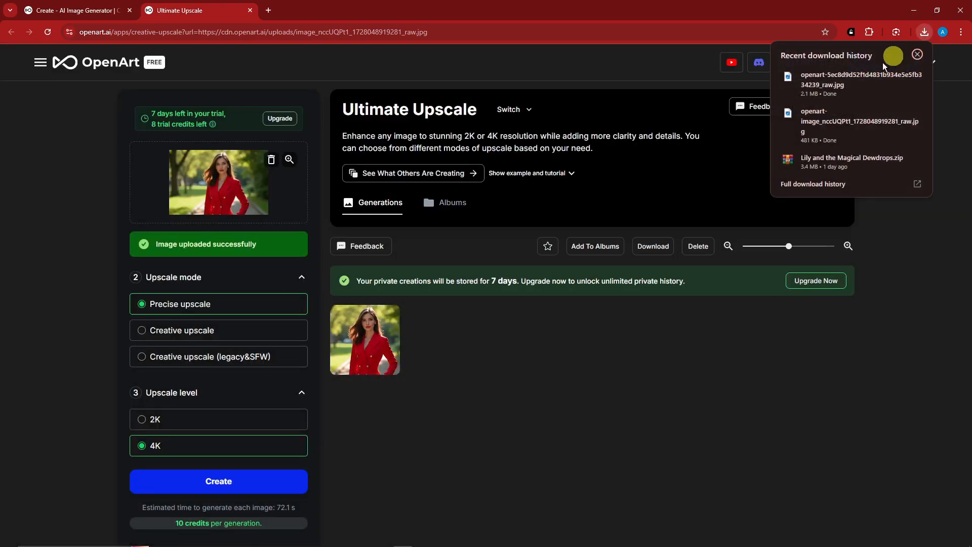
left_click(857, 77)
left_click_drag(286, 32, 747, 71)
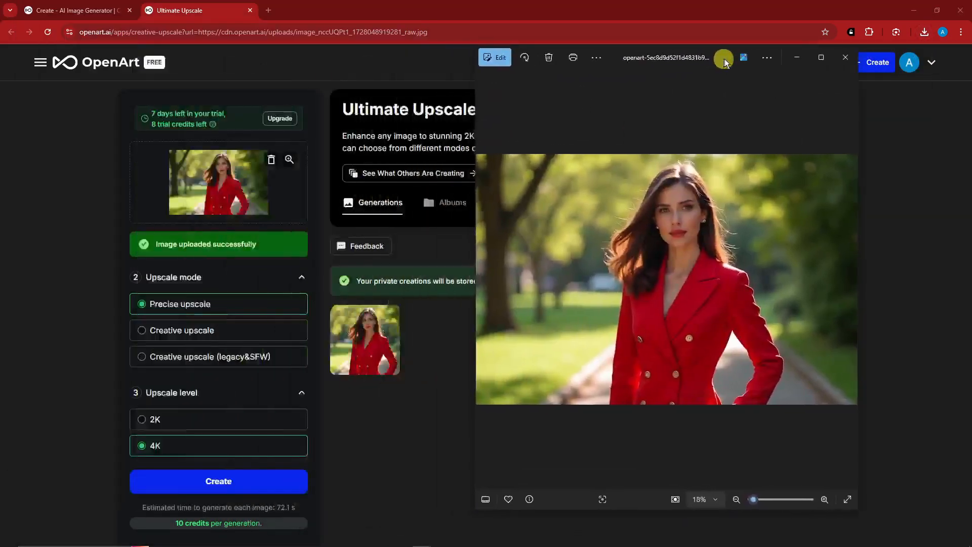
mouse_move(428, 543)
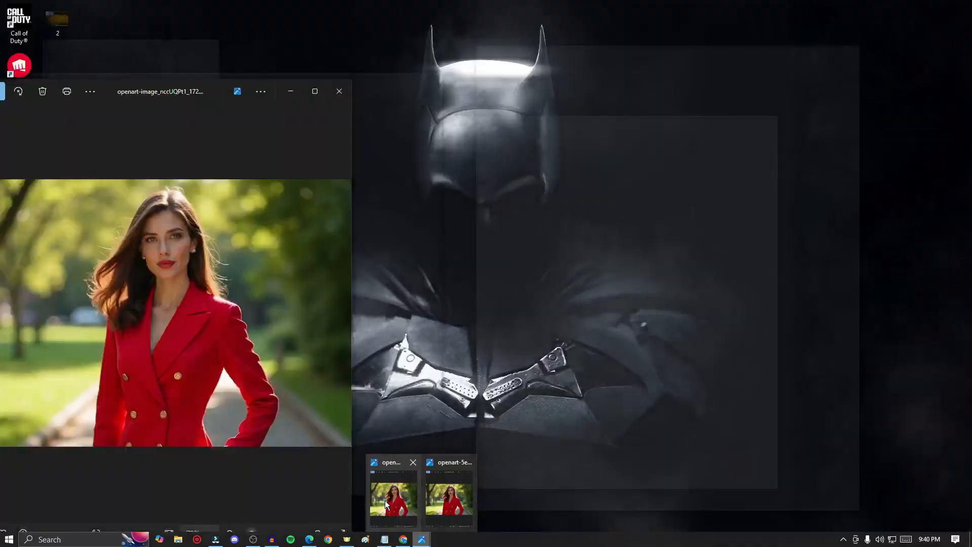
left_click(385, 500)
left_click_drag(229, 91, 317, 55)
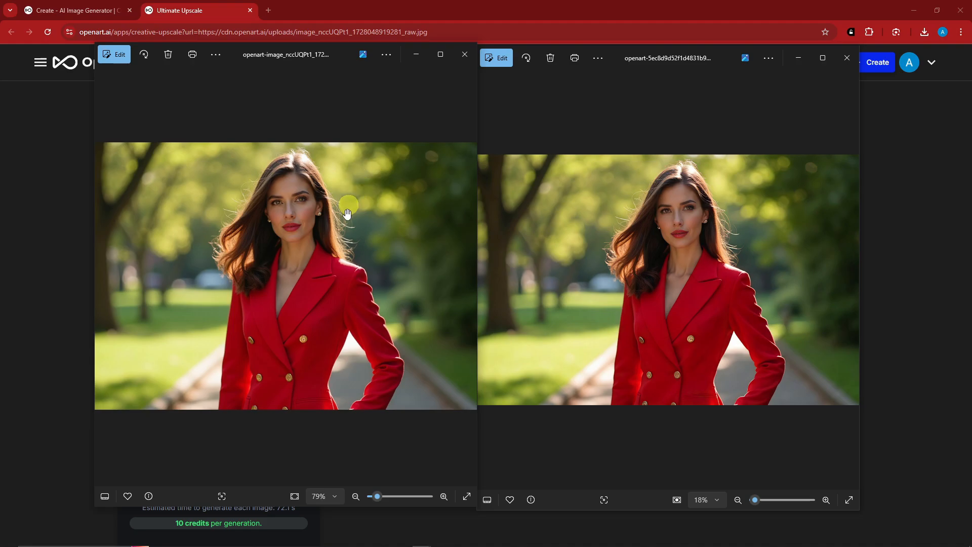
Step: Compare the facial detail and suit of the original and upscaled red suit images at several zoom levels
scroll(349, 208, "up", 8)
scroll(739, 233, "up", 1)
scroll(649, 162, "up", 9)
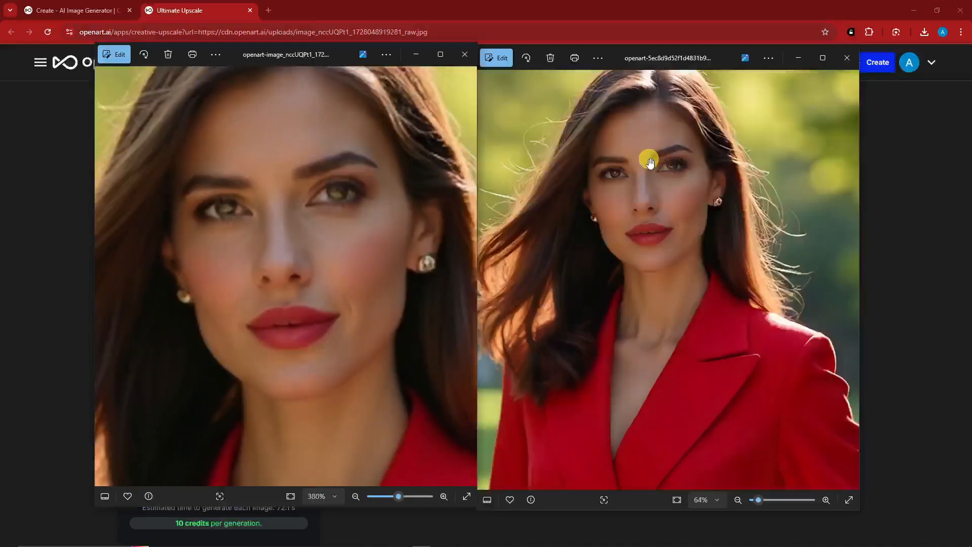
scroll(349, 265, "up", 1)
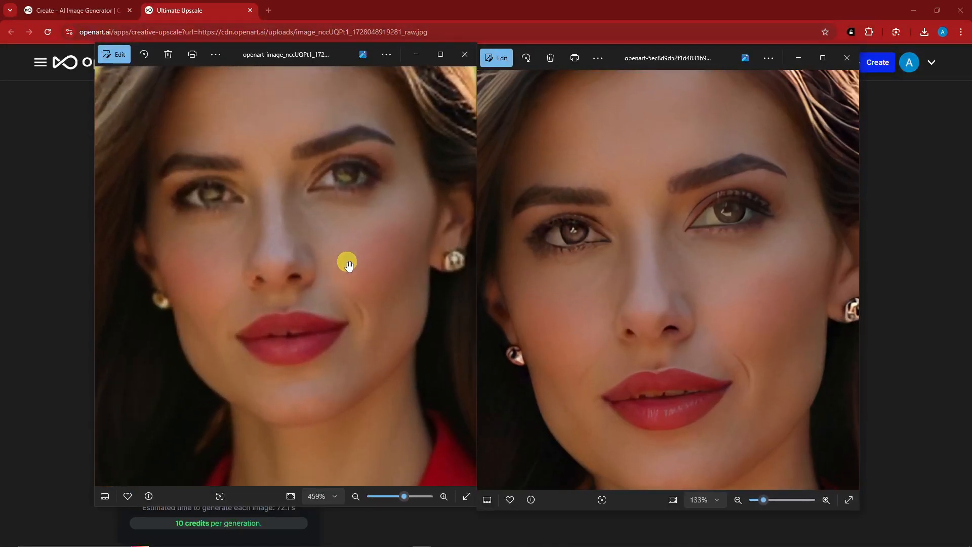
scroll(363, 259, "down", 5)
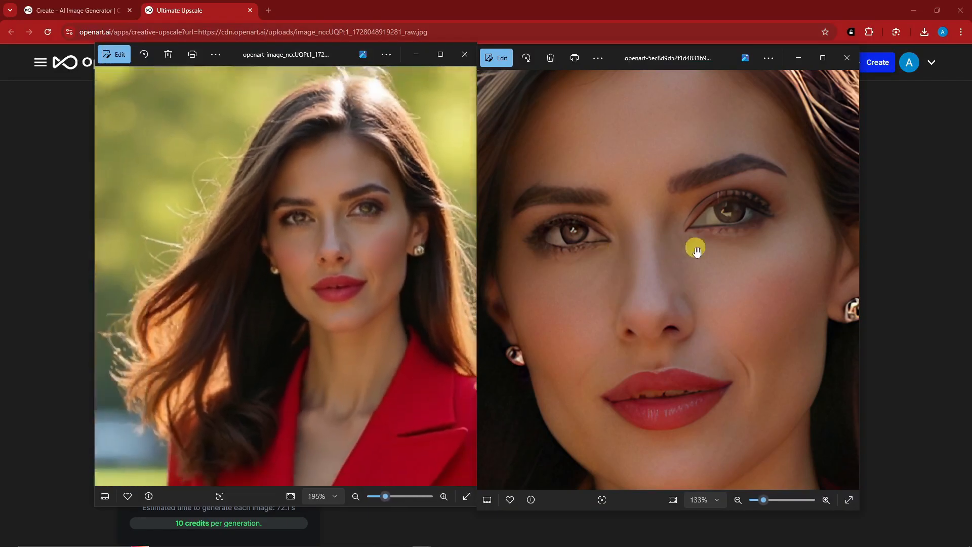
scroll(695, 245, "down", 5)
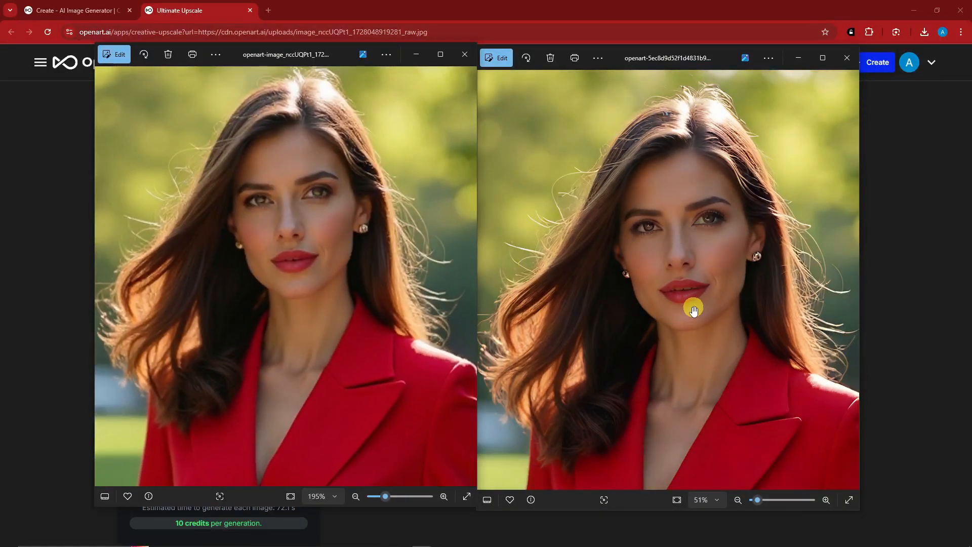
scroll(412, 321, "down", 4)
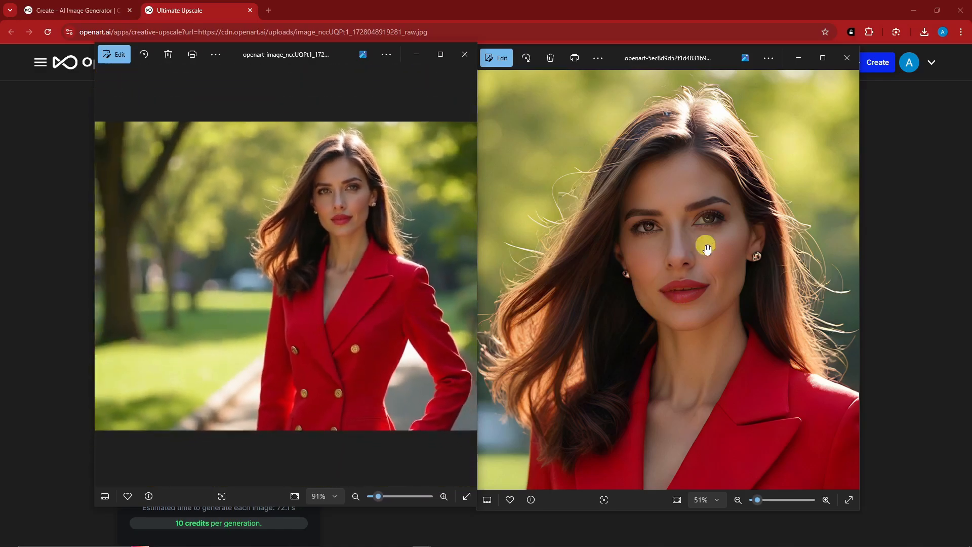
scroll(706, 245, "down", 2)
left_click_drag(709, 317, 698, 196)
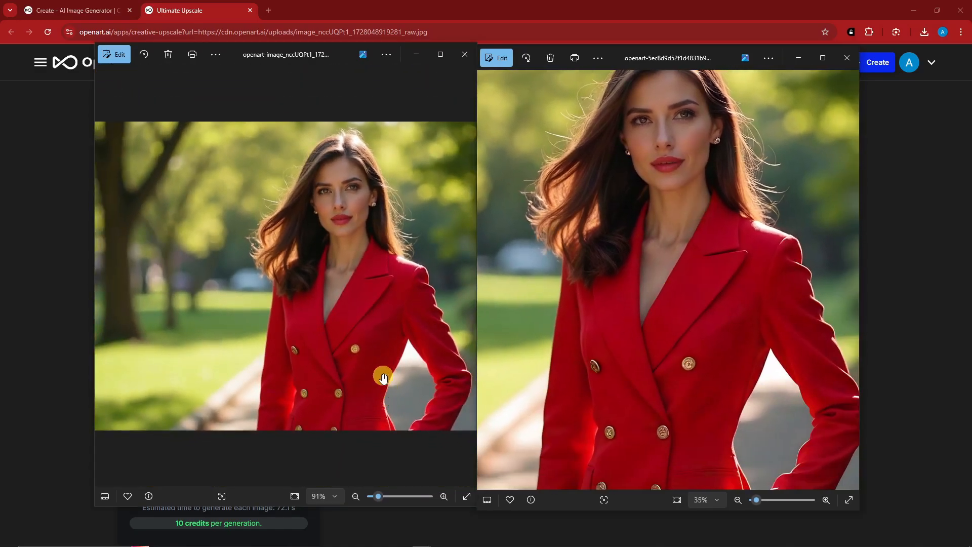
scroll(420, 343, "down", 1)
scroll(695, 301, "down", 3)
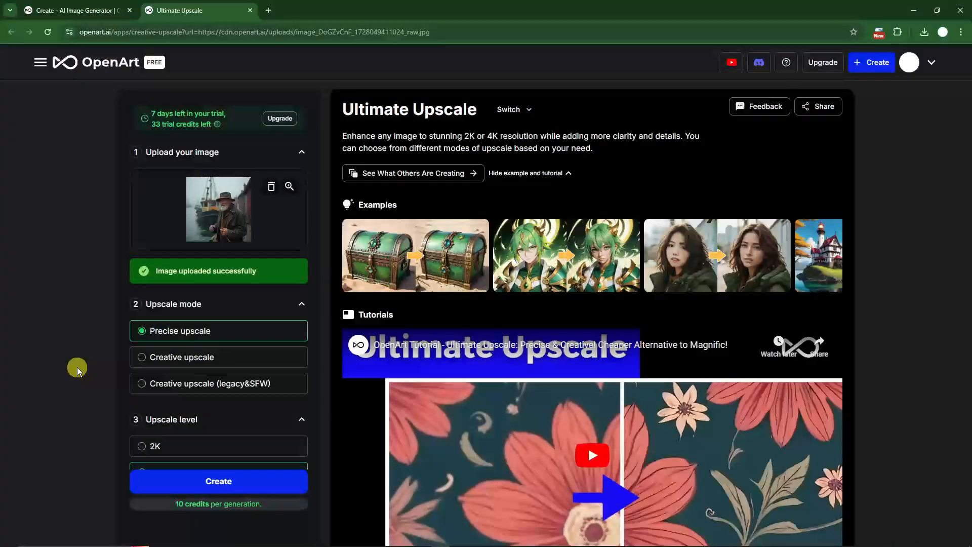
Step: Upscale the old fisherman image using the Creative upscale mode at the 4K level
left_click(144, 357)
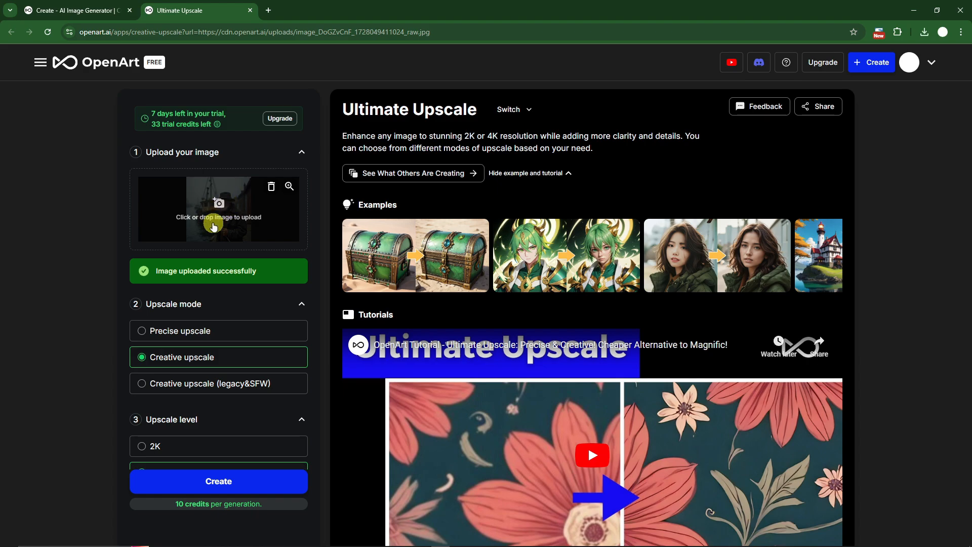
scroll(152, 241, "down", 3)
scroll(167, 223, "up", 3)
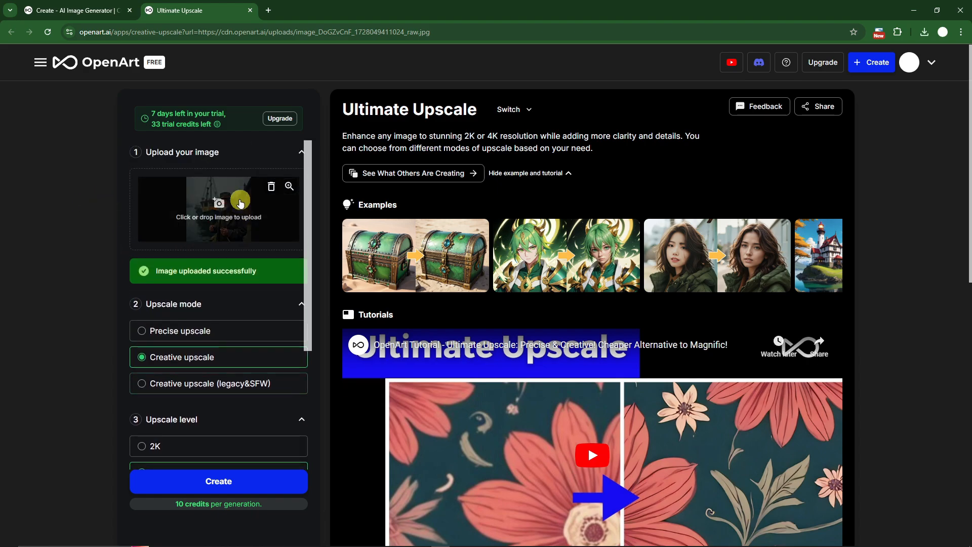
scroll(135, 276, "down", 4)
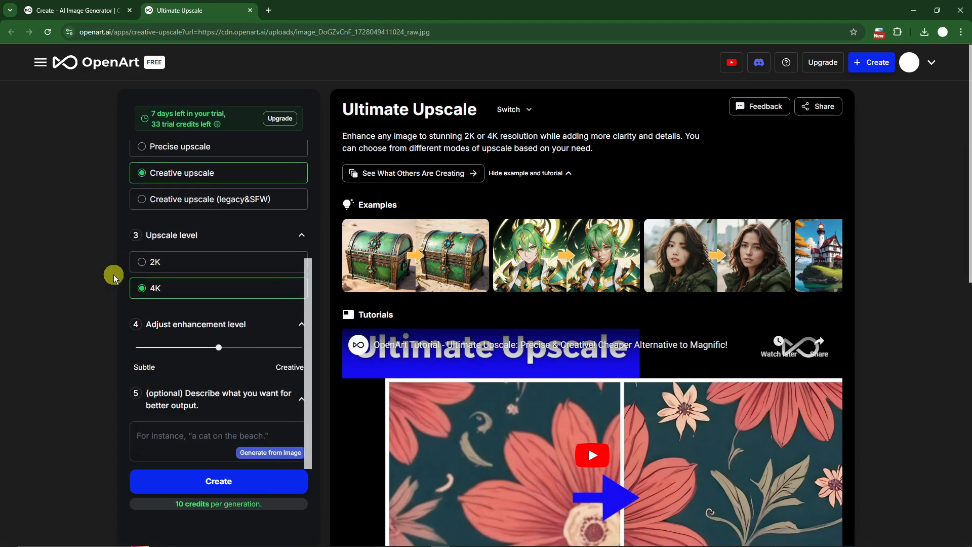
scroll(172, 296, "down", 1)
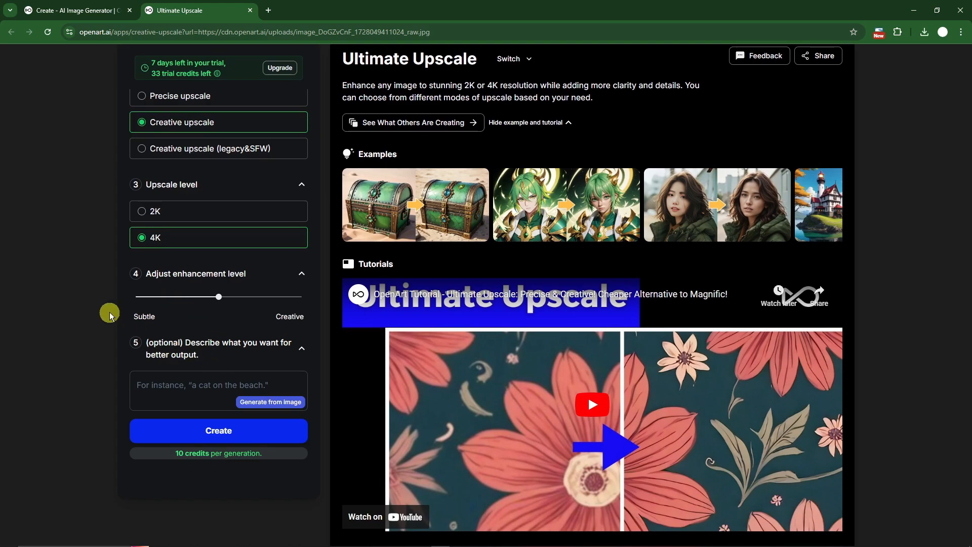
scroll(91, 295, "up", 1)
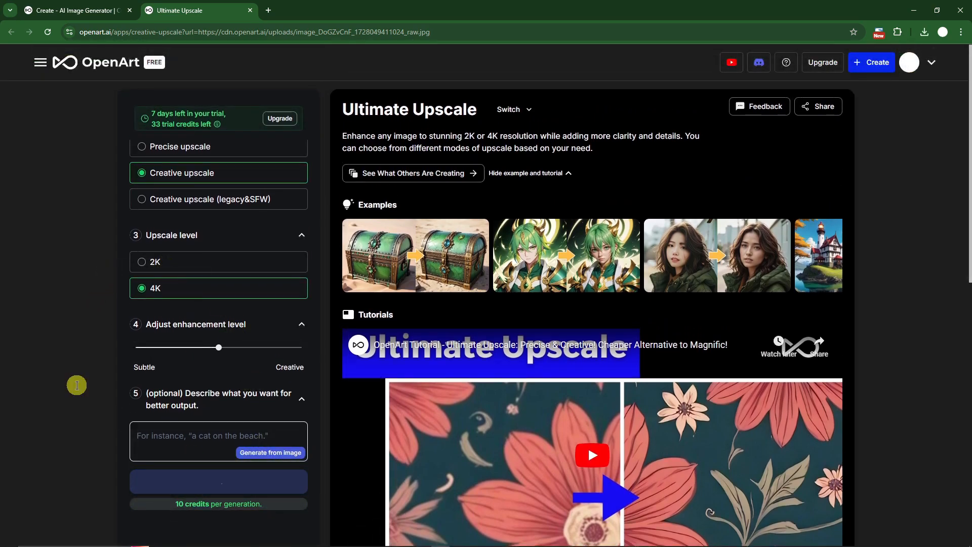
scroll(202, 282, "up", 4)
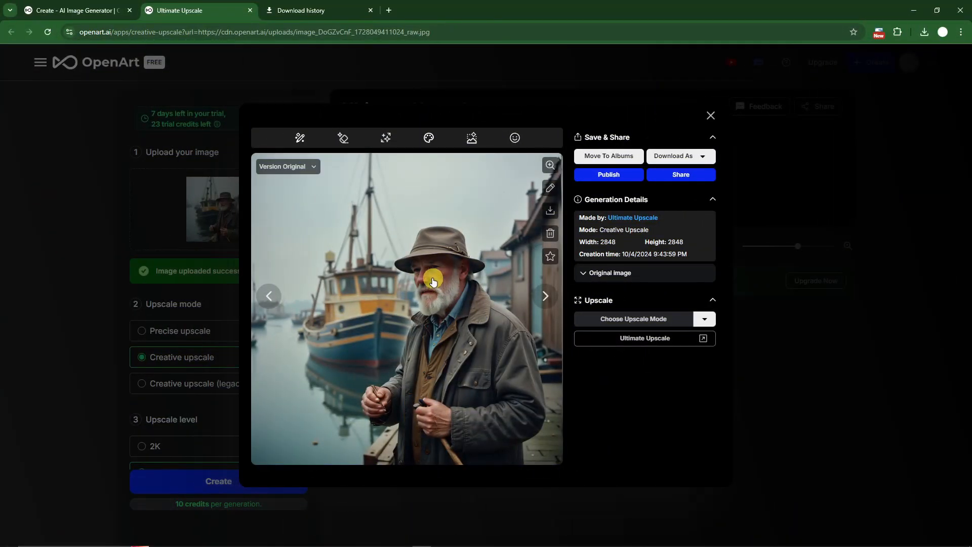
Step: Switch to Photos and move the original fisherman image's window to make room for a side-by-side comparison
left_click(441, 539)
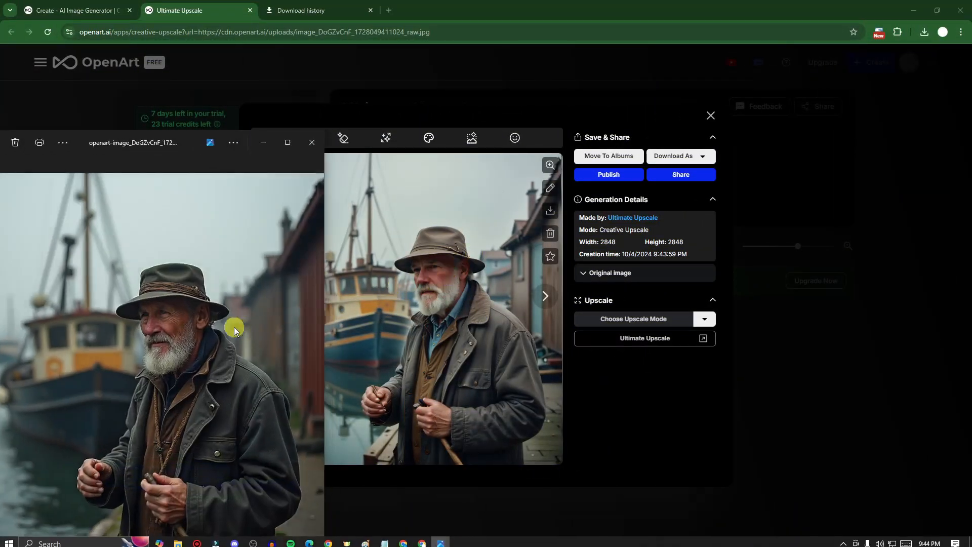
scroll(232, 326, "up", 2)
left_click_drag(198, 143, 229, 115)
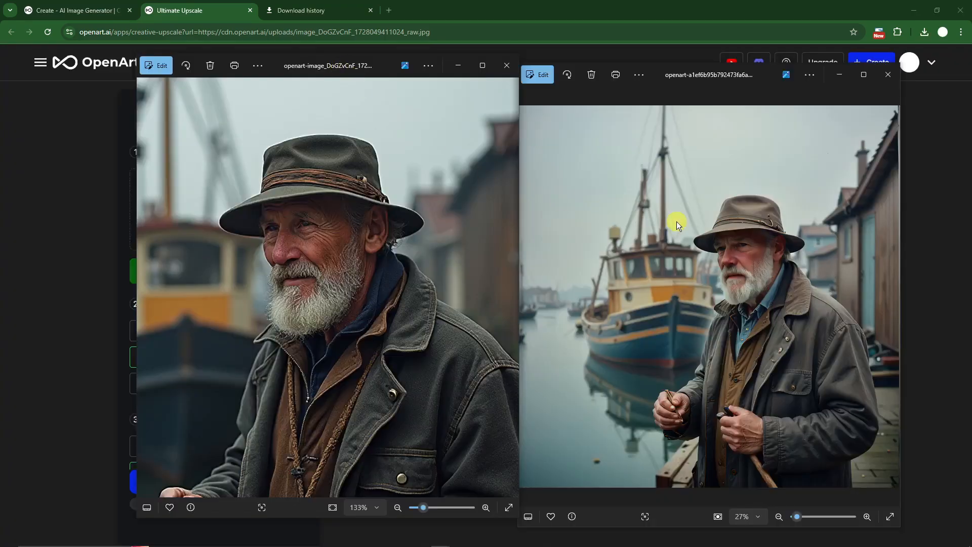
Step: Compare the face, beard and hat in the original and upscaled fisherman images up close, and return to the browser
scroll(311, 223, "up", 5)
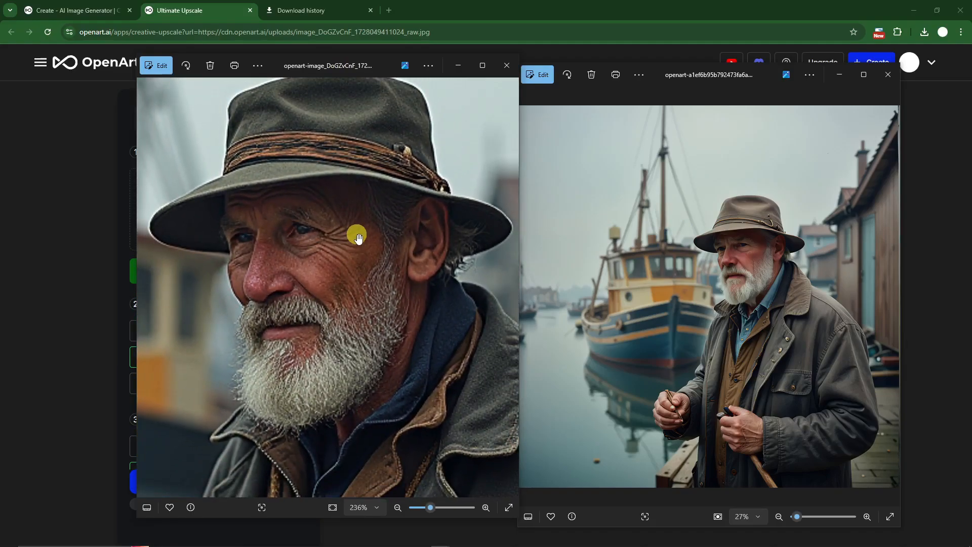
scroll(744, 223, "up", 5)
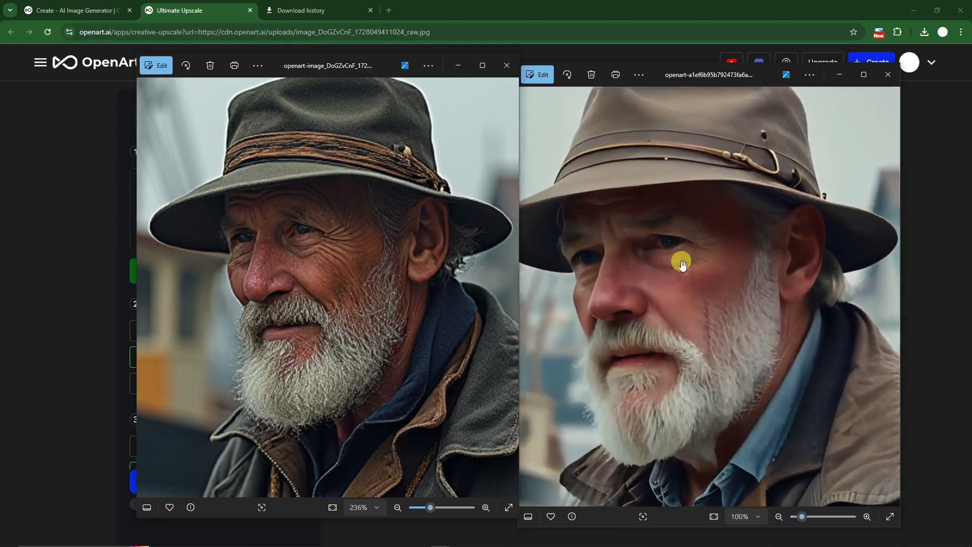
scroll(684, 274, "up", 1)
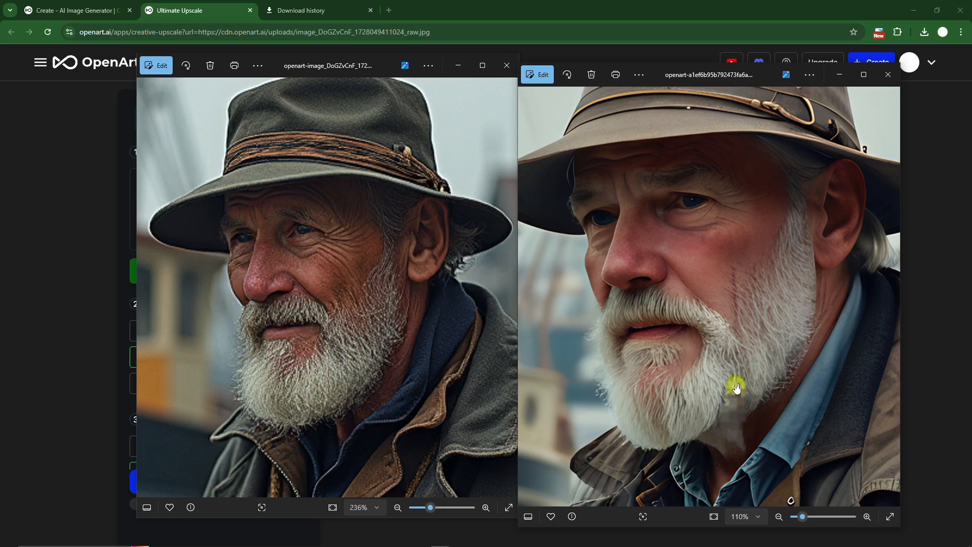
scroll(750, 334, "down", 2)
scroll(750, 341, "down", 5)
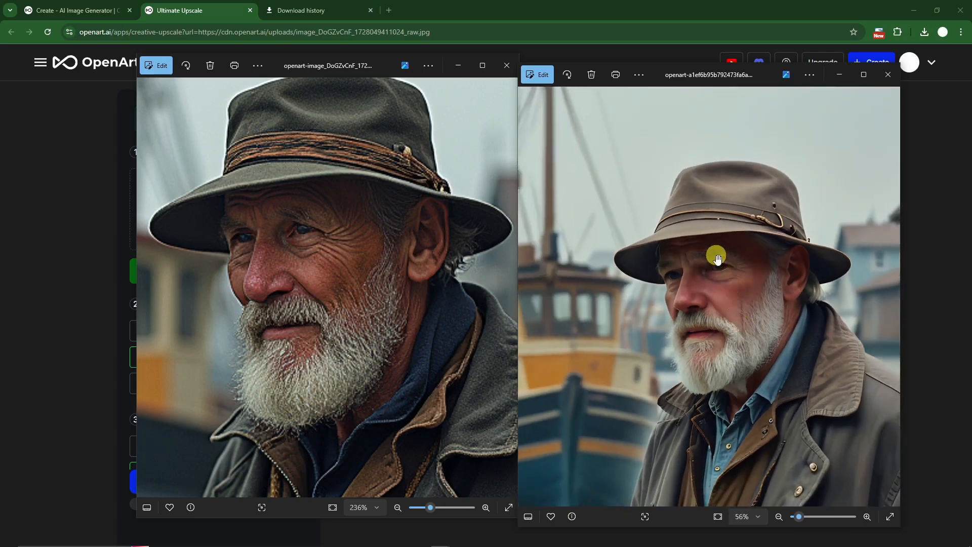
scroll(730, 278, "down", 3)
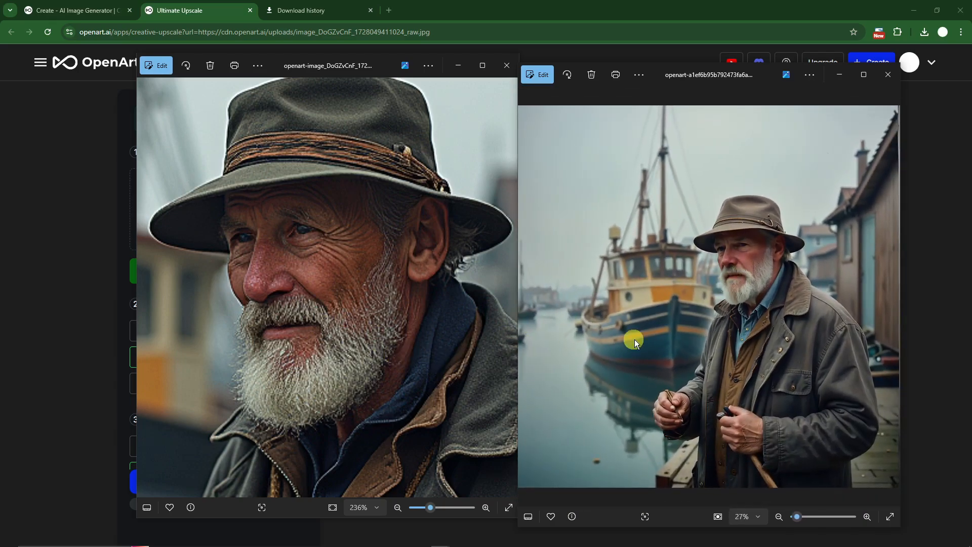
scroll(478, 226, "down", 5)
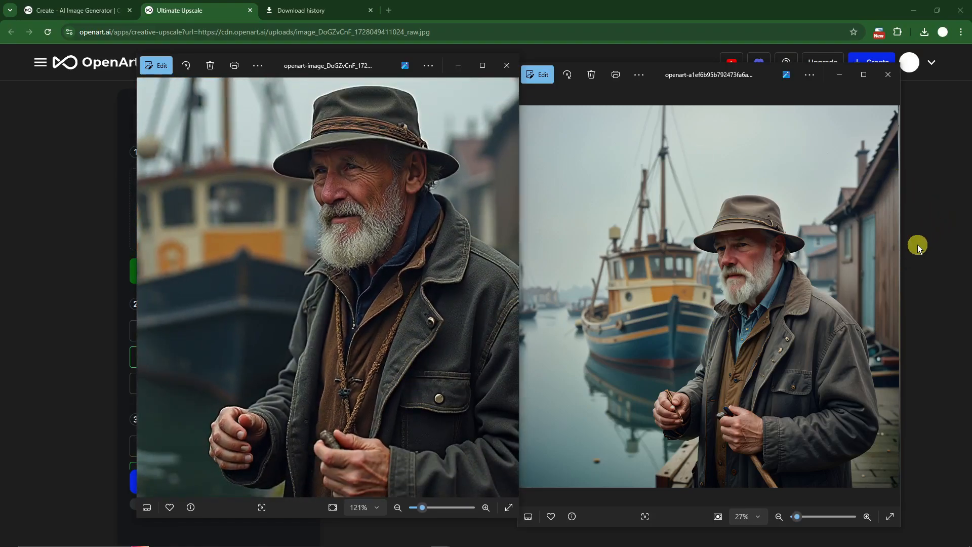
left_click(918, 245)
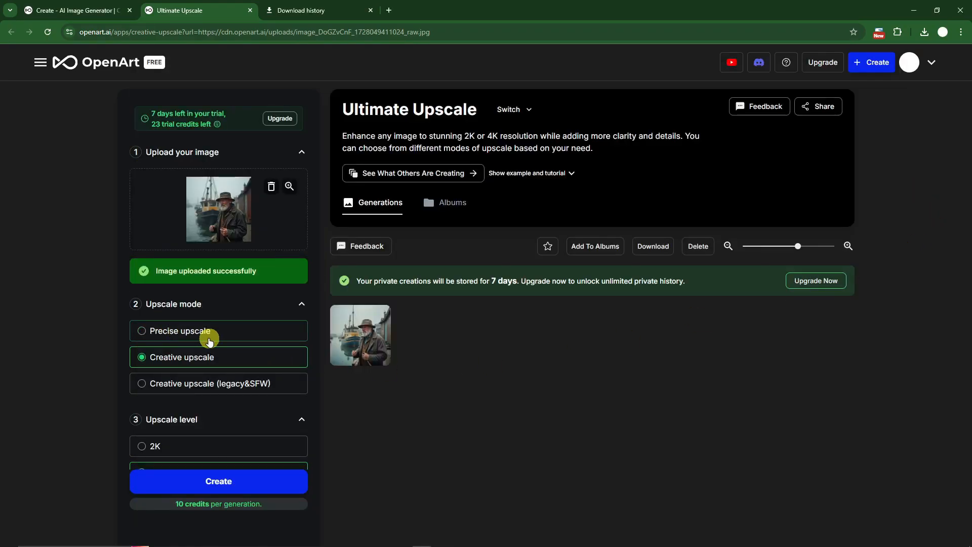
Step: Open the second generated fisherman image from the creation page in the Inpaint editor
key("ctrl+shift+Tab")
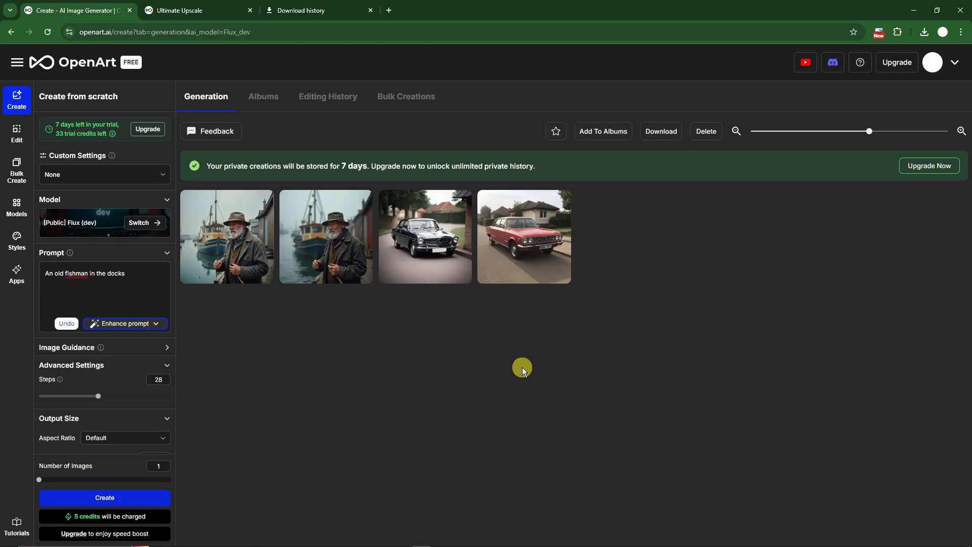
left_click(318, 236)
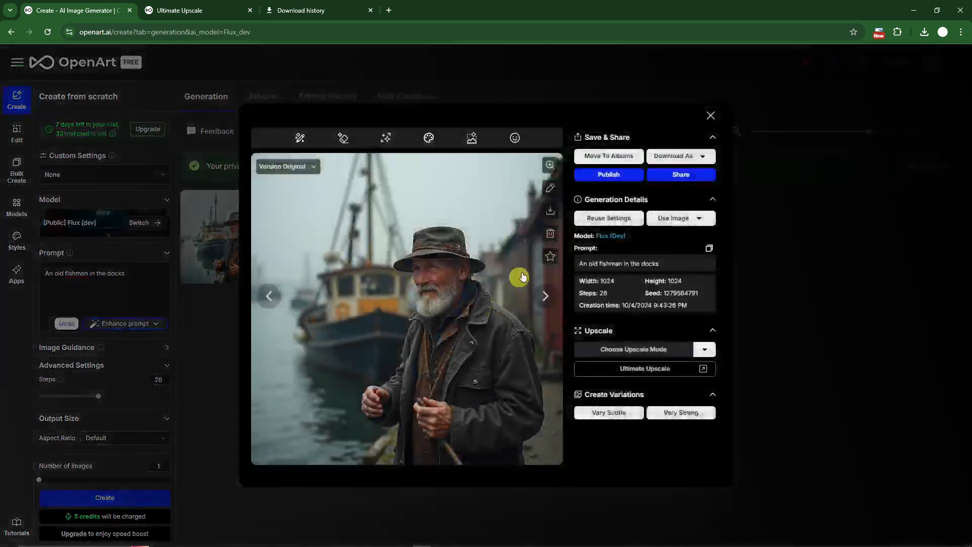
left_click(306, 139)
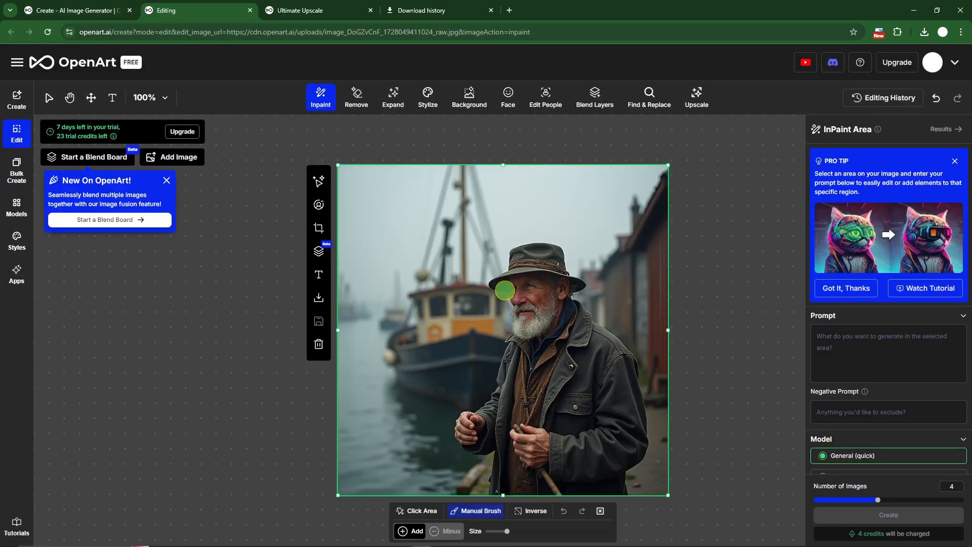
Step: Mask the fisherman's eyes, inpaint them with the prompt "Glasss" as a single image, and close the result preview
left_click_drag(505, 290, 557, 287)
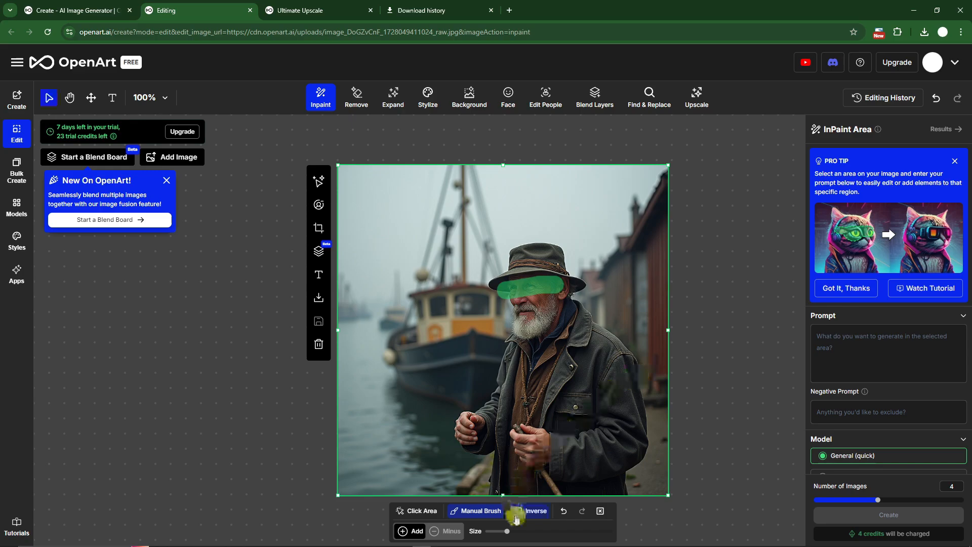
left_click(846, 334)
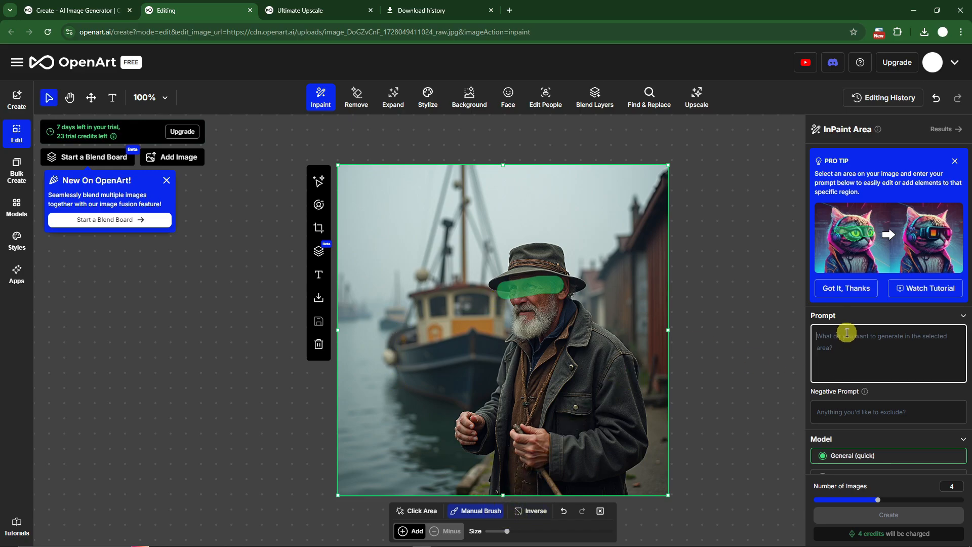
type("G")
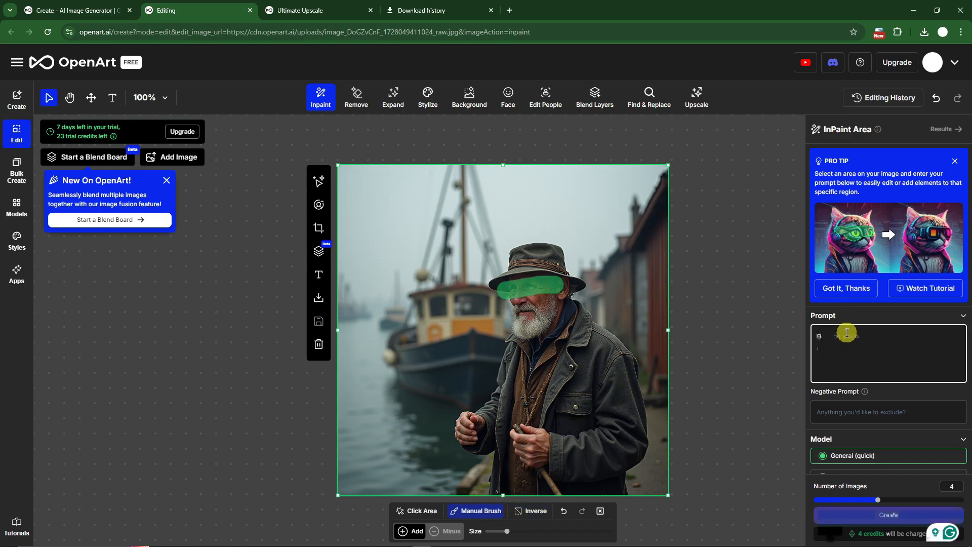
type("lasss")
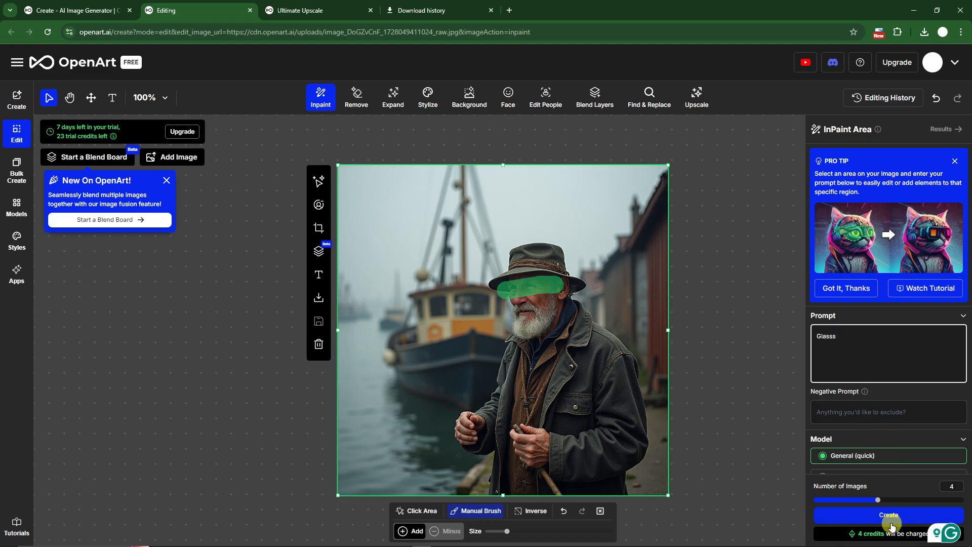
left_click_drag(878, 500, 813, 501)
left_click(865, 515)
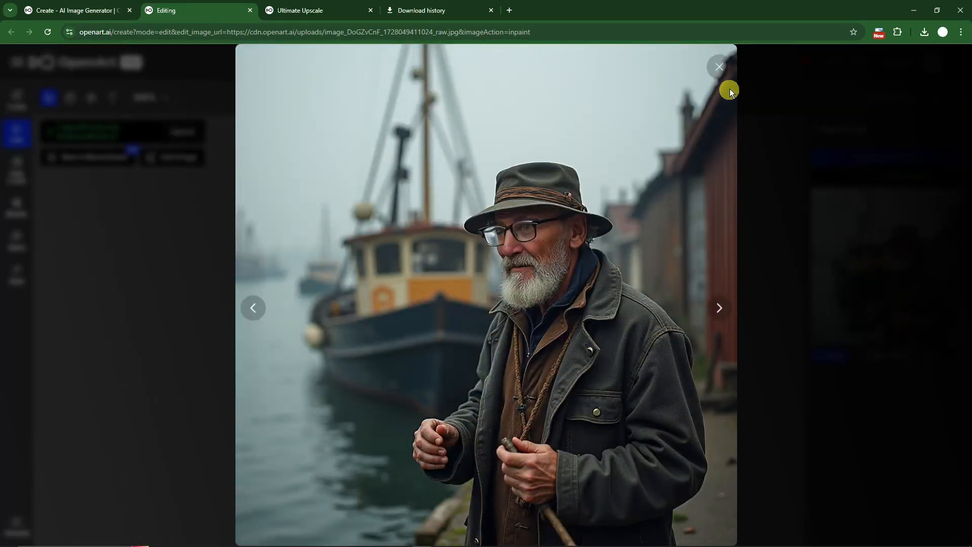
left_click(720, 68)
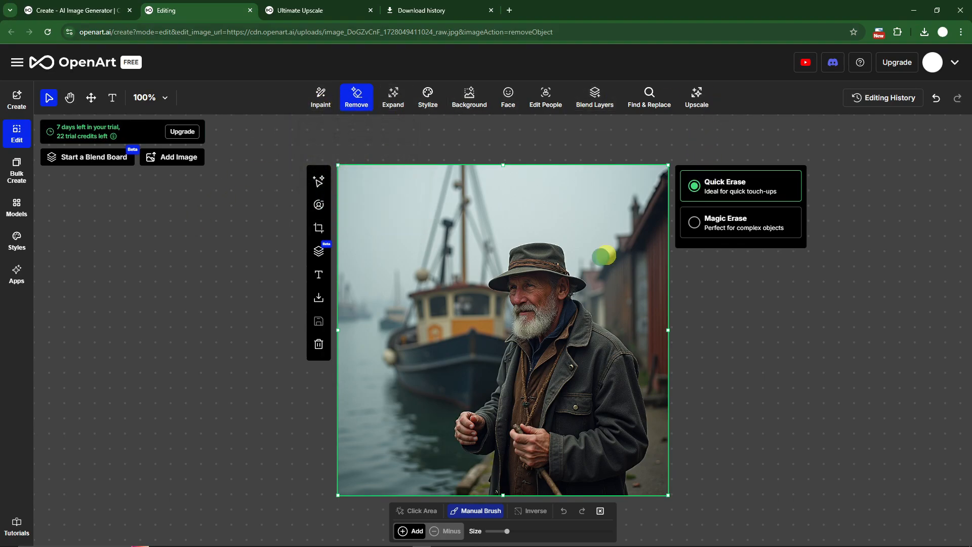
Step: Erase the small boat beside the trawler with Quick Erase, and remove the remaining distant boats and a patch above the sheds with Magic Erase
mouse_move(395, 273)
left_mouse_down()
mouse_move(388, 324)
mouse_move(383, 310)
mouse_move(391, 322)
mouse_move(379, 309)
left_mouse_up()
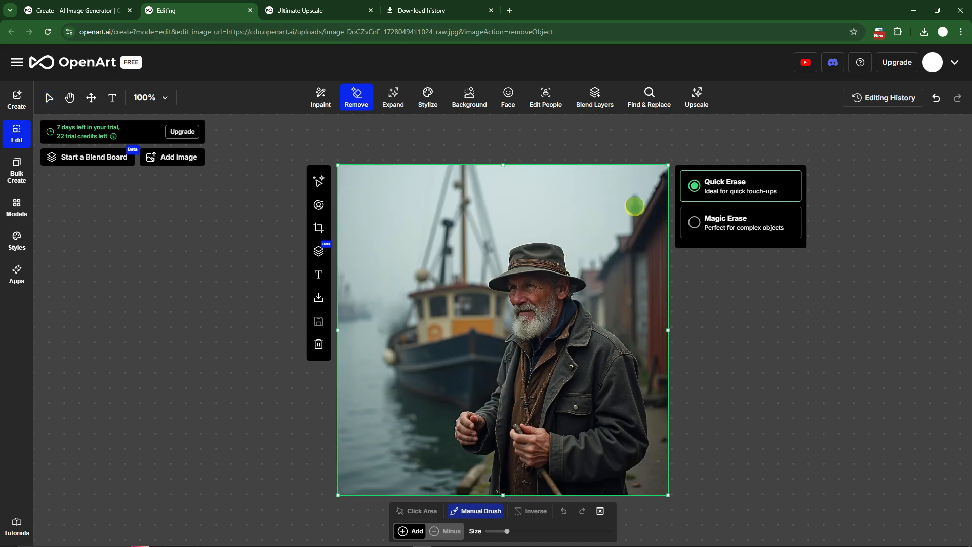
left_click(705, 223)
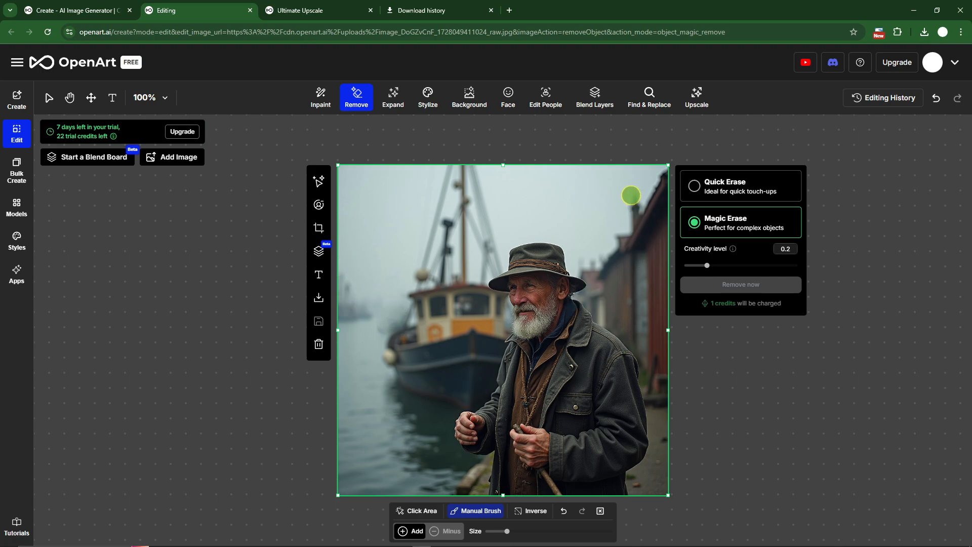
left_click_drag(634, 199, 636, 227)
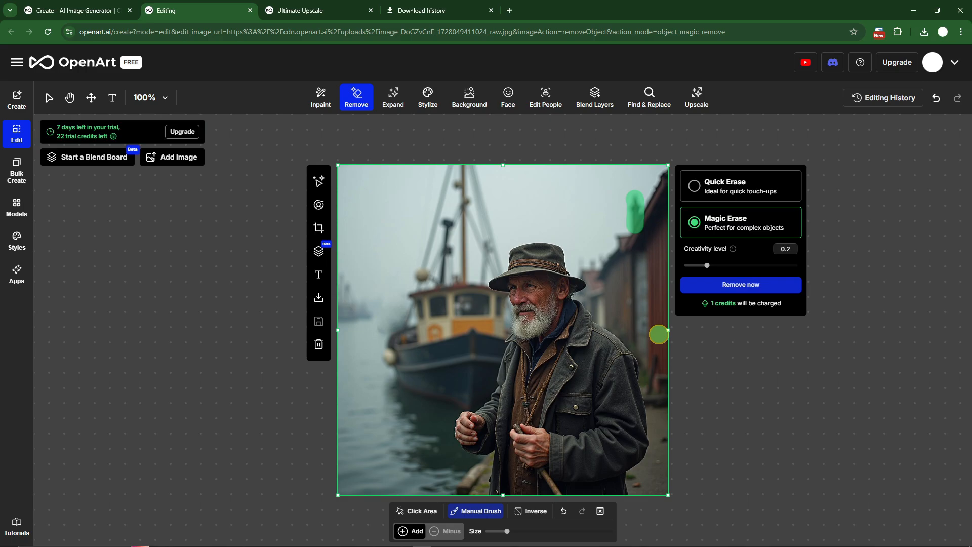
mouse_move(343, 277)
left_mouse_down()
mouse_move(348, 319)
mouse_move(360, 308)
mouse_move(385, 324)
mouse_move(403, 314)
left_mouse_up()
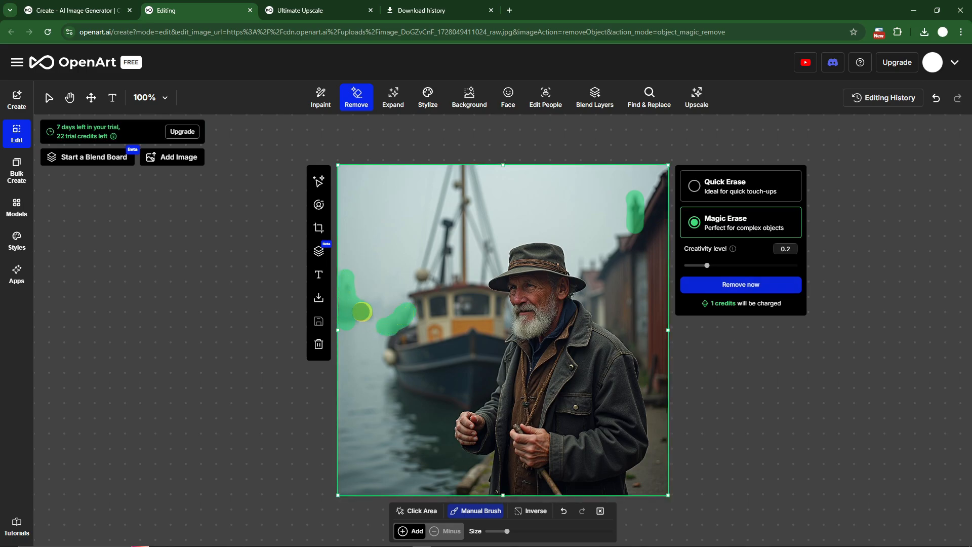
left_click(734, 284)
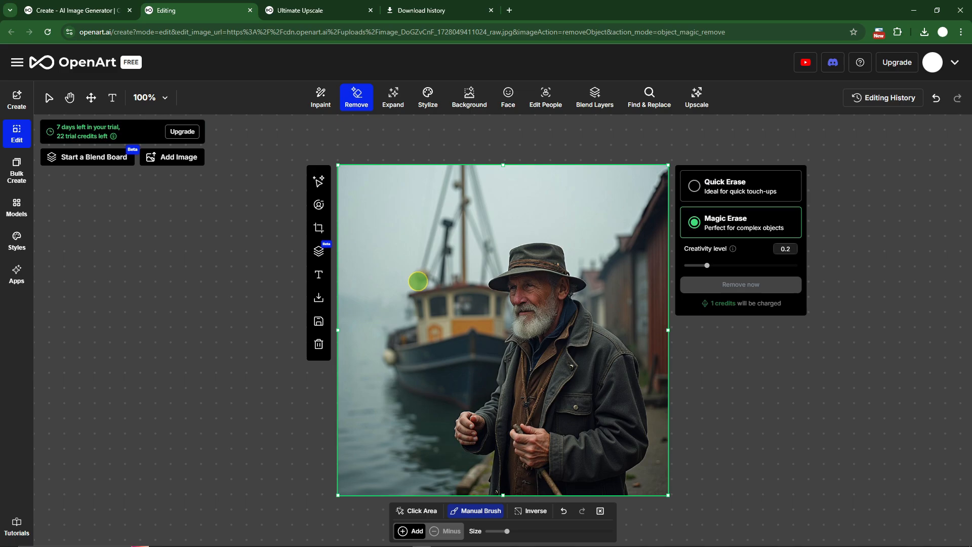
Step: Expand the fisherman image to 1332 x 1024 px with the prompt "An old fisherman at the docks" as a single image, and preview the result
left_click(393, 96)
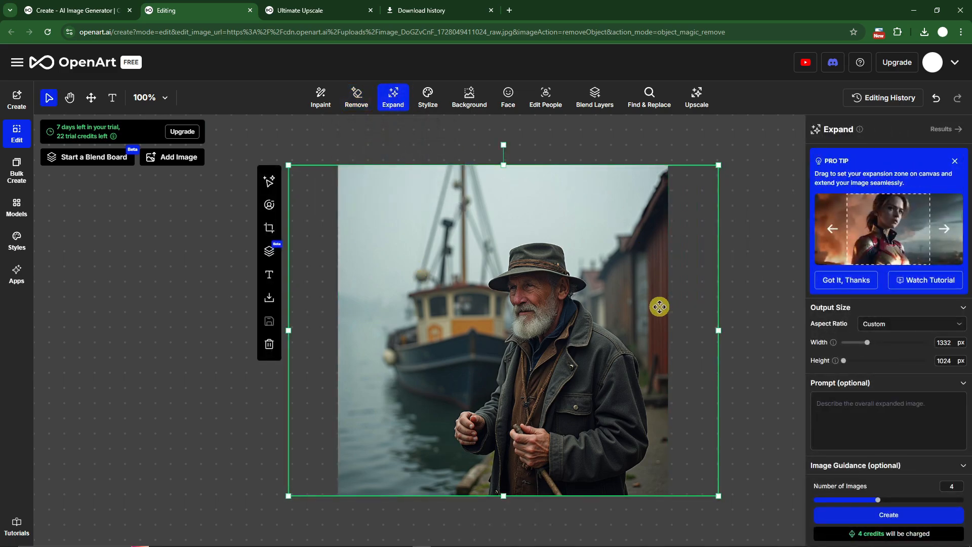
left_click(906, 423)
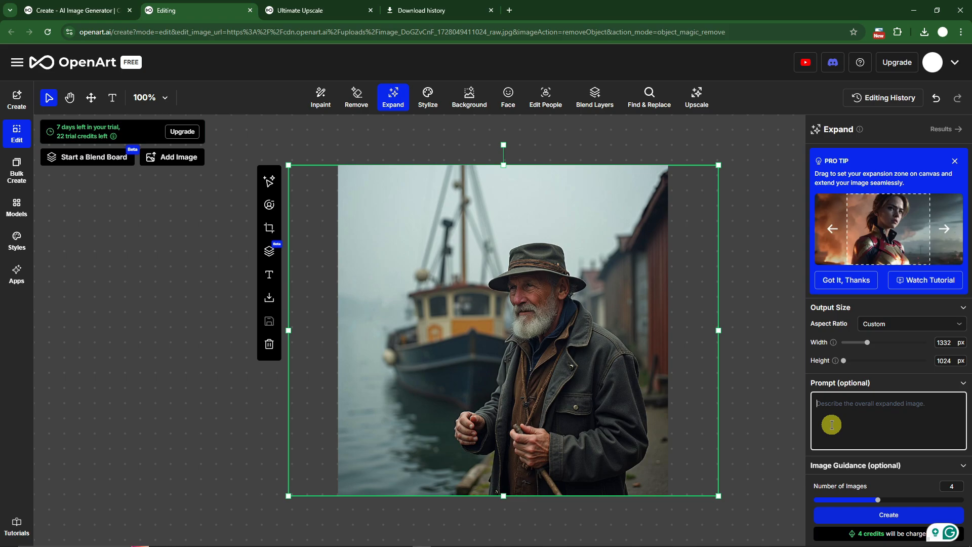
type("Anm")
type("old fisherman at the docks")
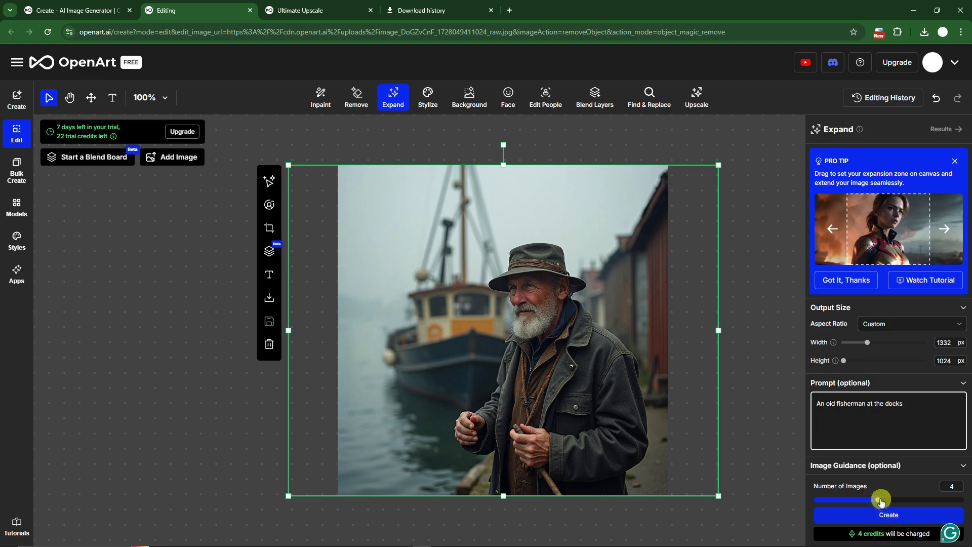
left_click_drag(878, 500, 814, 499)
left_click(863, 516)
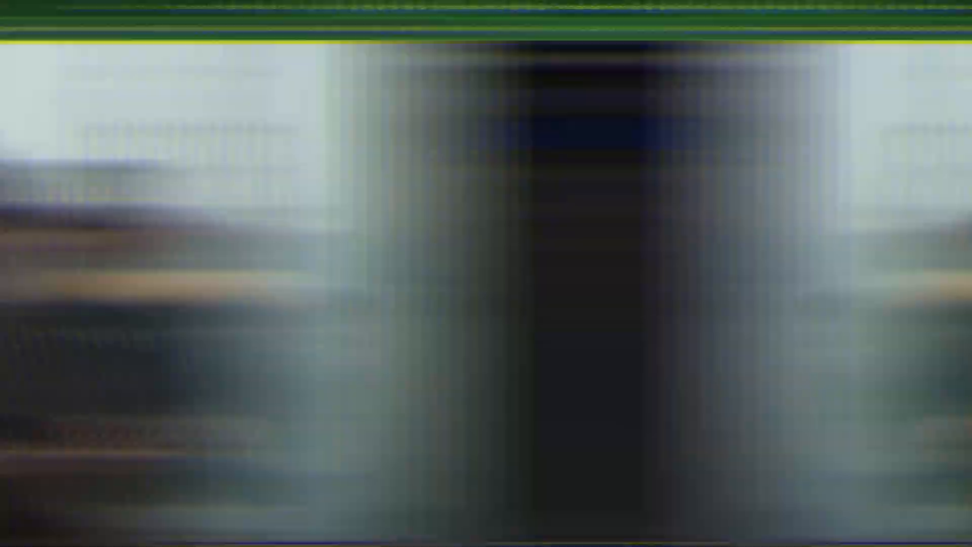
left_click(847, 296)
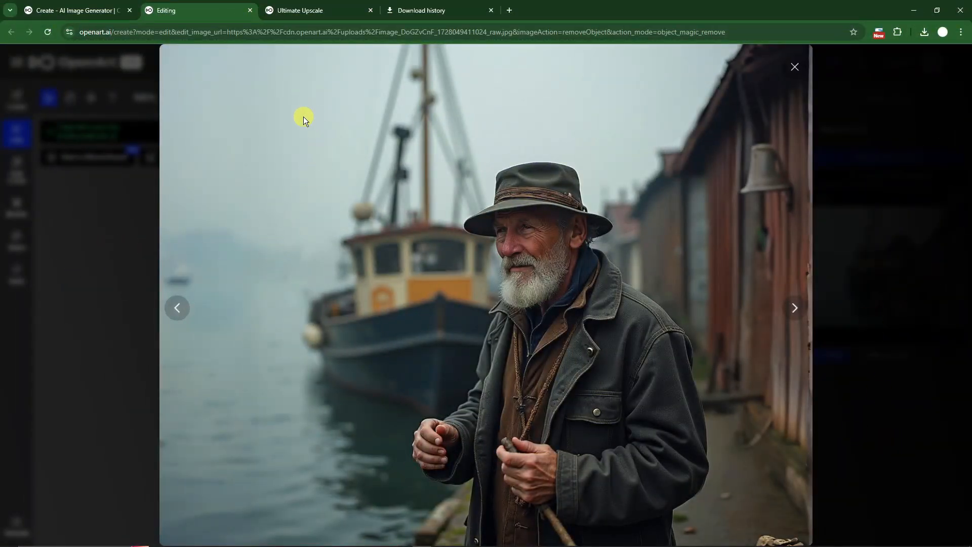
left_click(166, 350)
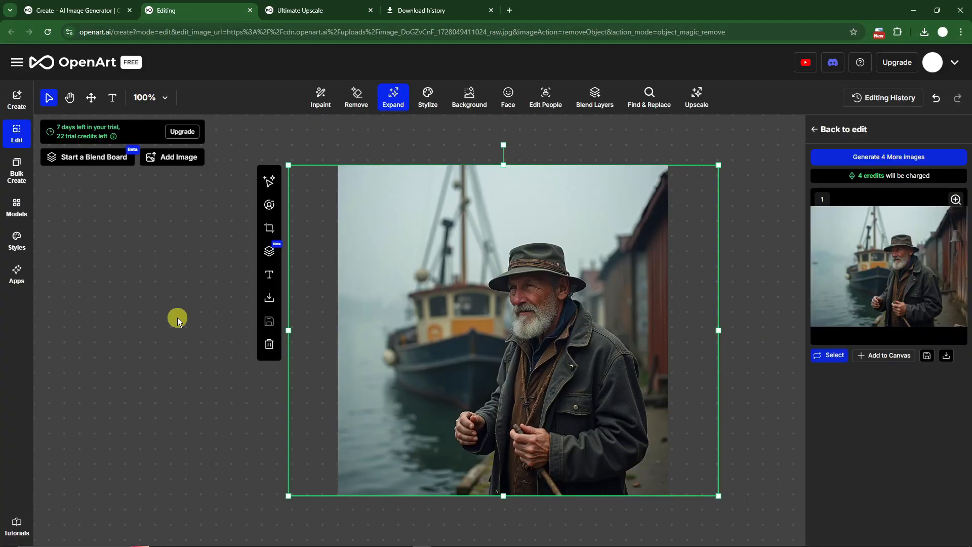
Step: Try widening the expansion frame far beyond both sides of the image, and bring it back to roughly its earlier width
left_click_drag(289, 329, 121, 332)
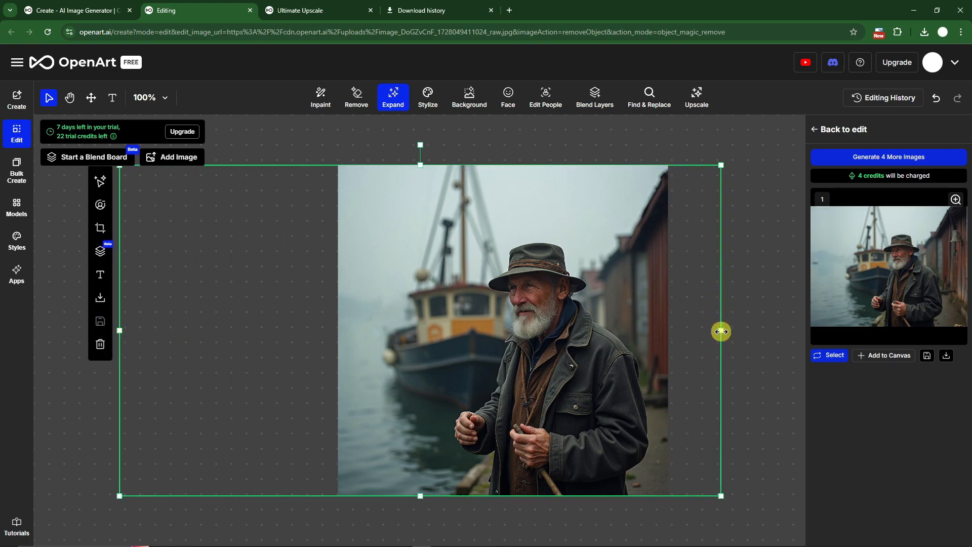
left_click_drag(722, 330, 796, 335)
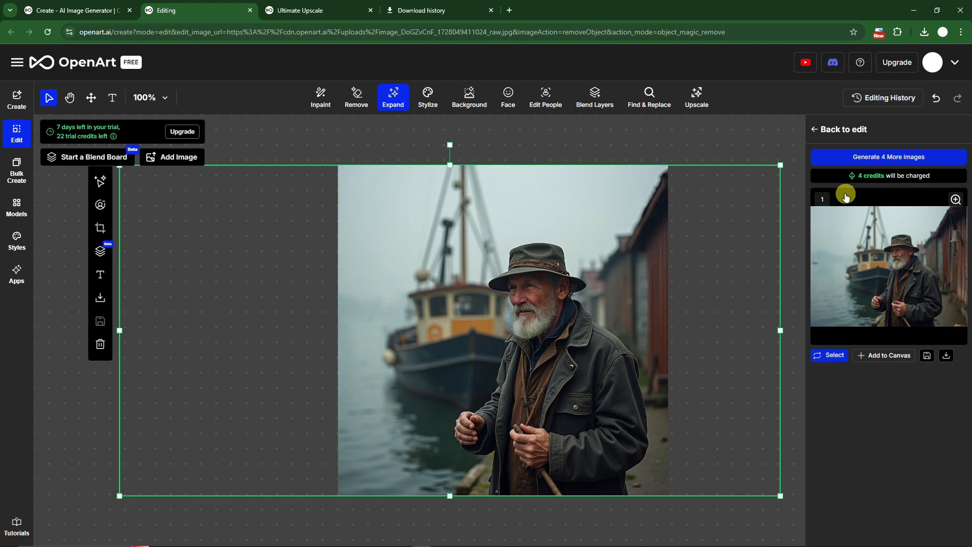
left_click_drag(121, 330, 285, 338)
left_click_drag(786, 330, 719, 331)
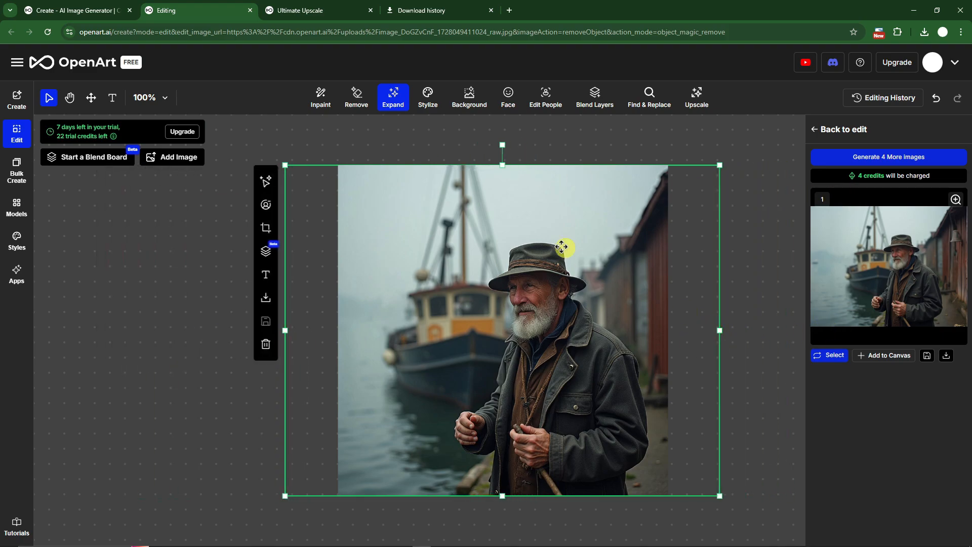
Step: Stylize the fisherman image as a single image using the colorful-haired woman example as style reference, and preview the result
left_click(427, 102)
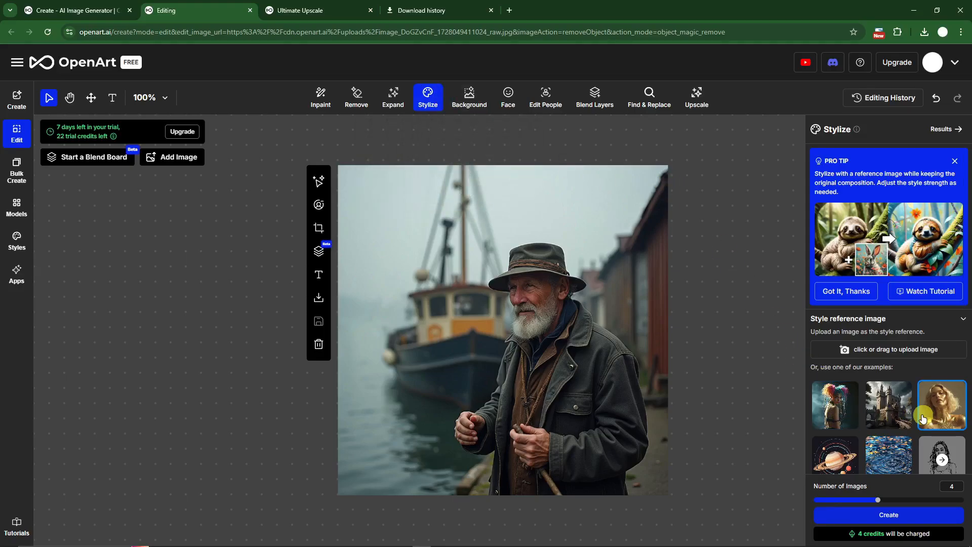
scroll(935, 402, "down", 2)
left_click(850, 330)
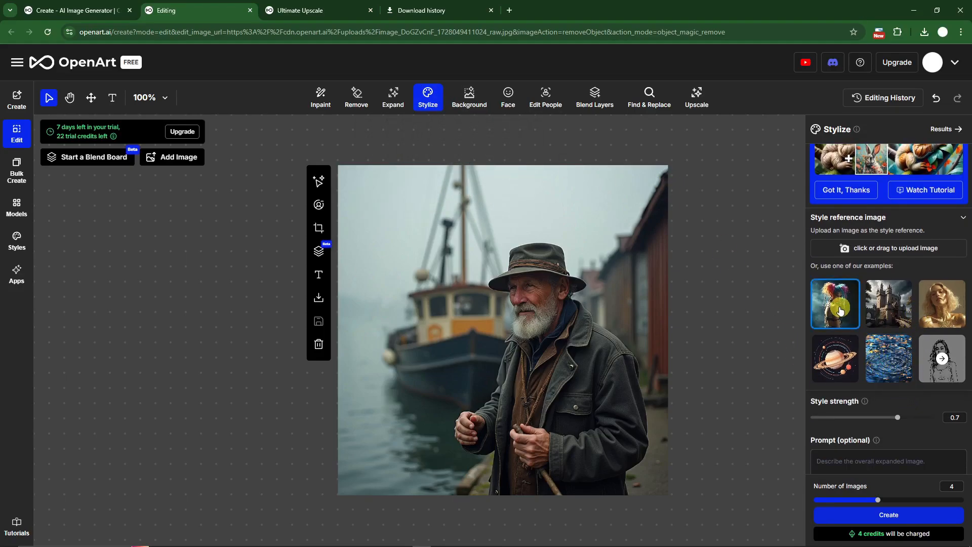
left_click_drag(879, 502, 771, 504)
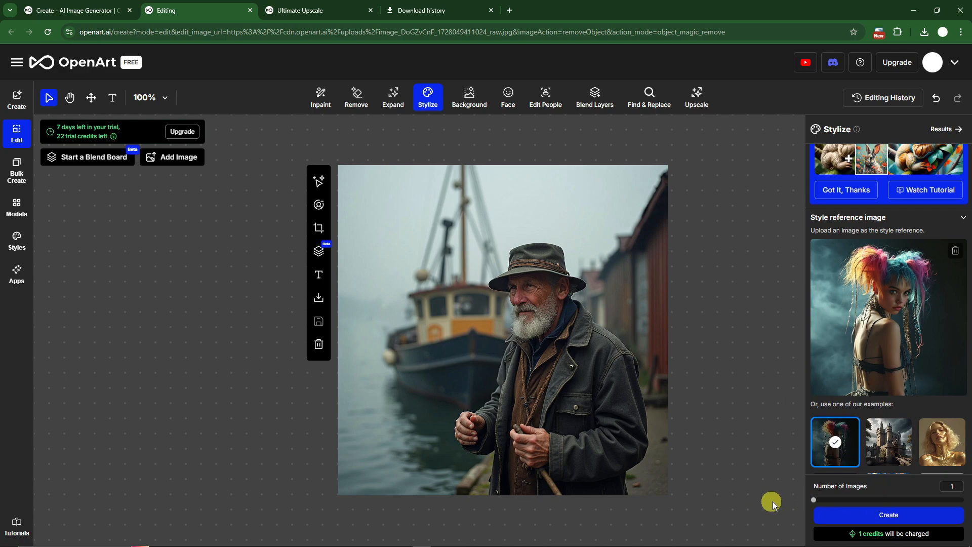
left_click(825, 514)
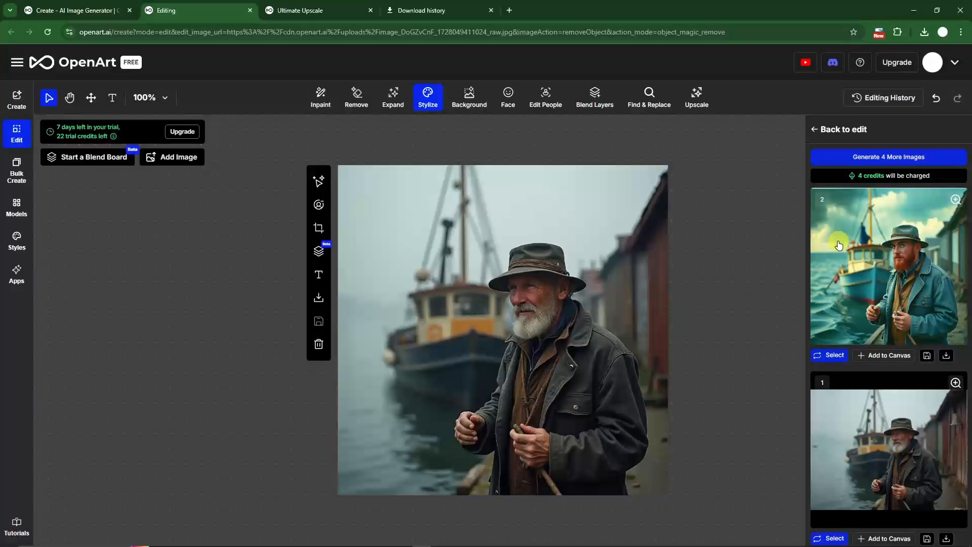
left_click(892, 237)
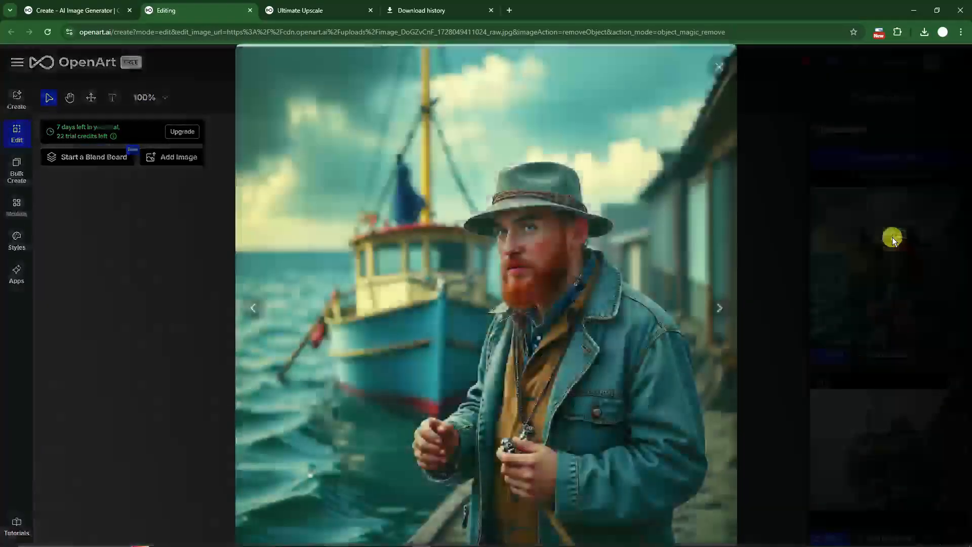
left_click(786, 237)
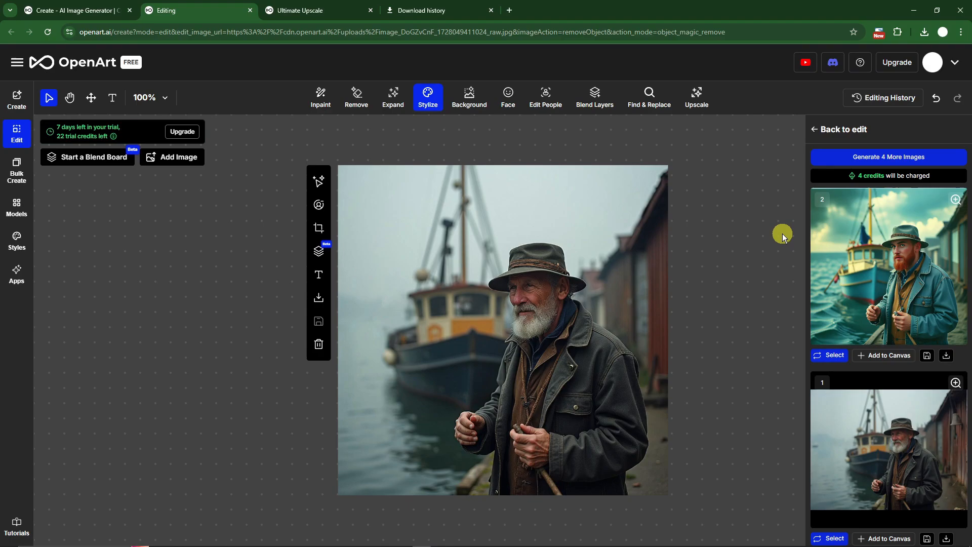
Step: Change the background of the fisherman image using the description "Dessert"
left_click(471, 99)
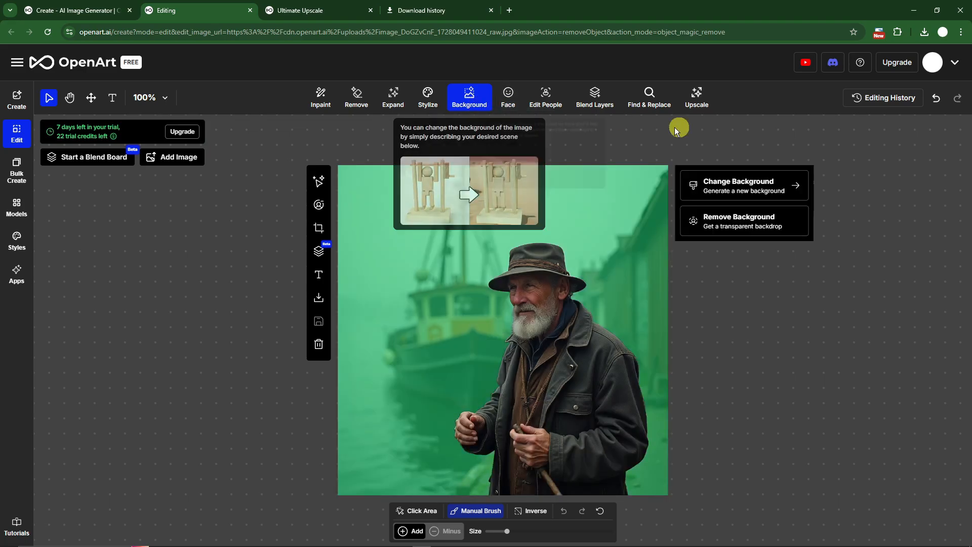
left_click(739, 186)
left_click(865, 338)
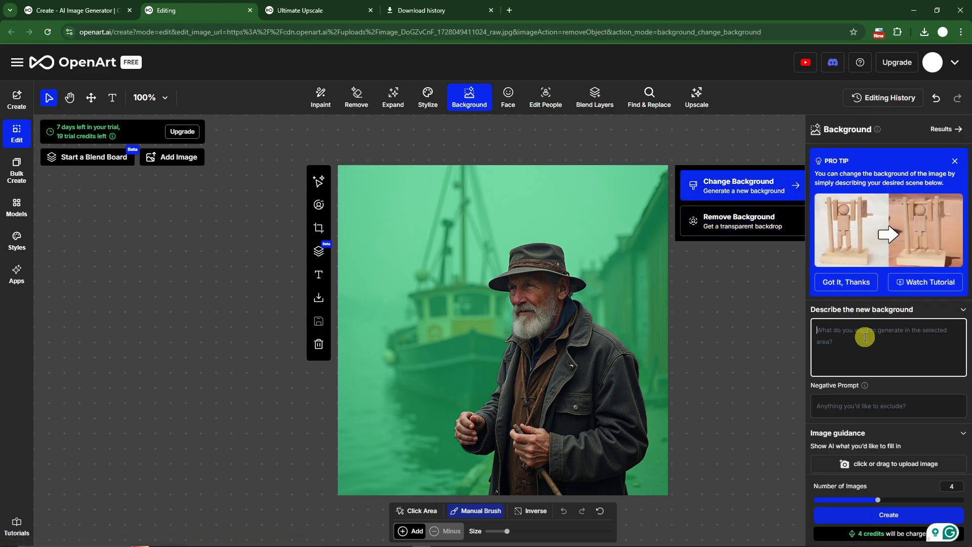
type("De")
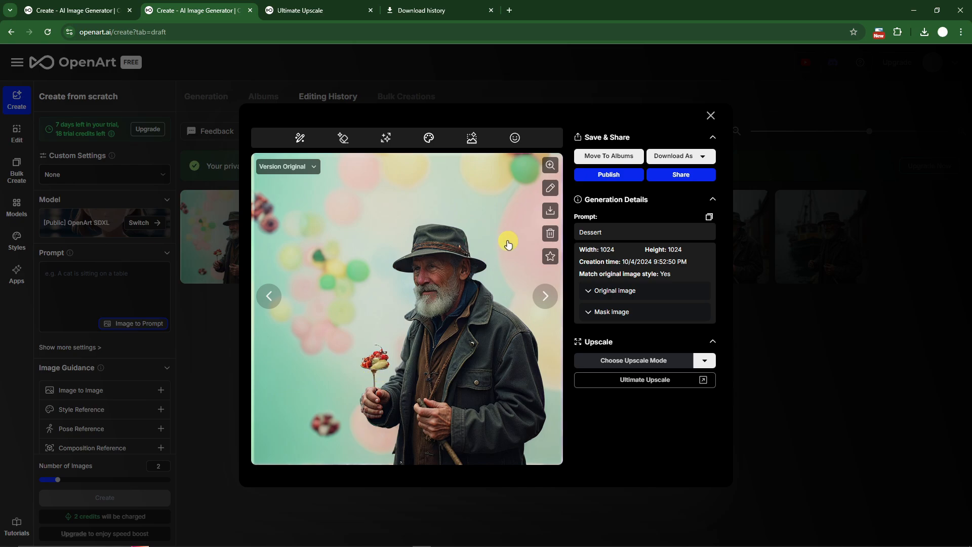
Step: Open the expanded fisherman image from the editing history in the Face editor and apply the Wink expression preset
left_click(545, 297)
left_click(545, 299)
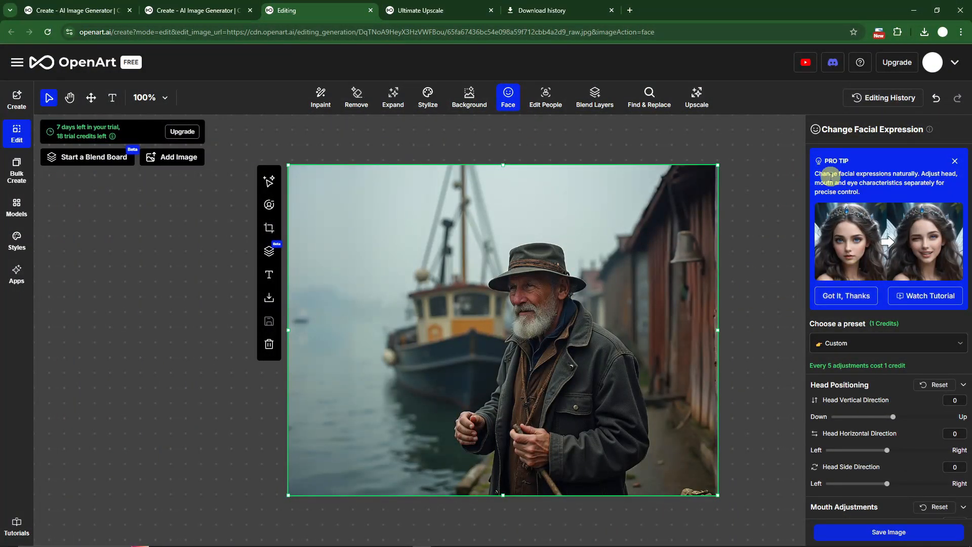
left_click(857, 294)
left_click(878, 173)
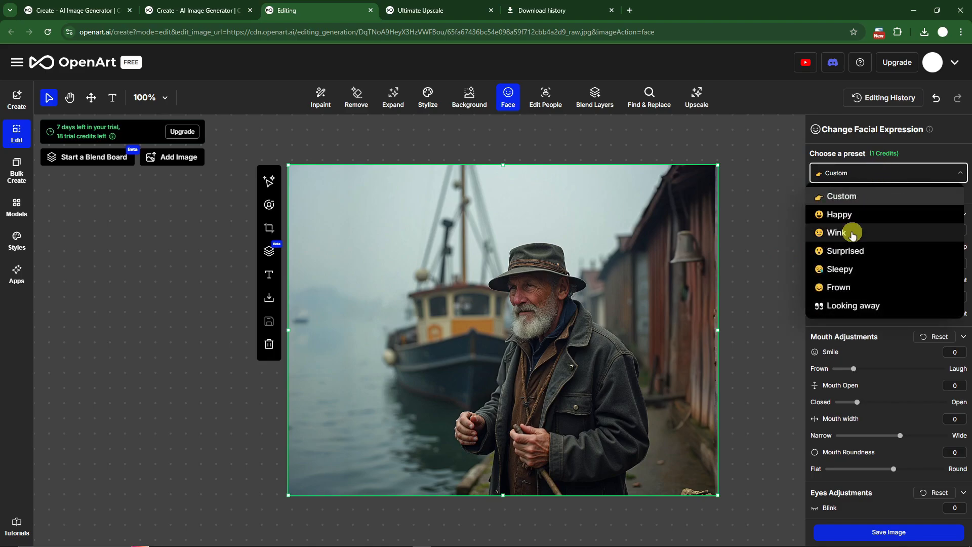
left_click(852, 234)
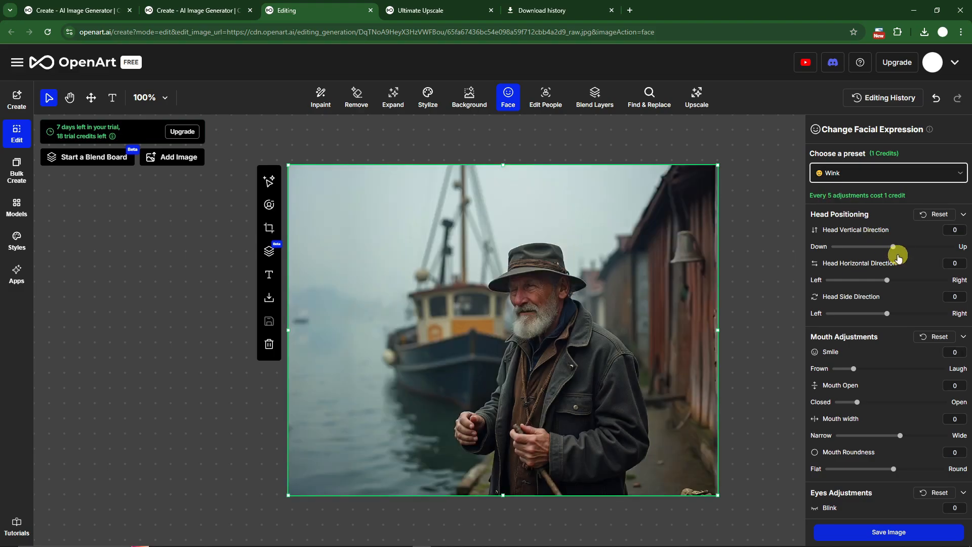
Step: Look over the wink and its facial adjustments, try the Surprised expression preset, and switch back to Wink
scroll(517, 286, "up", 1)
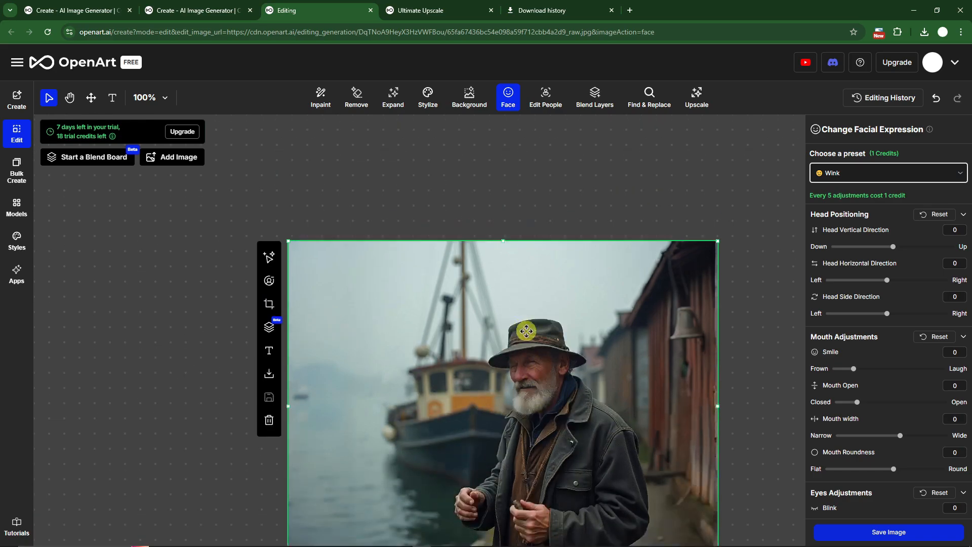
scroll(524, 328, "down", 1)
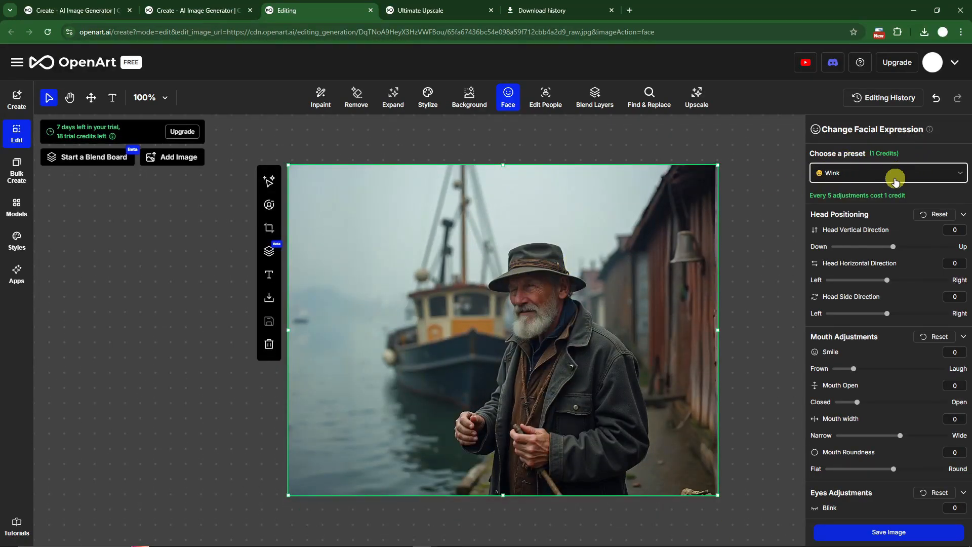
scroll(838, 345, "down", 3)
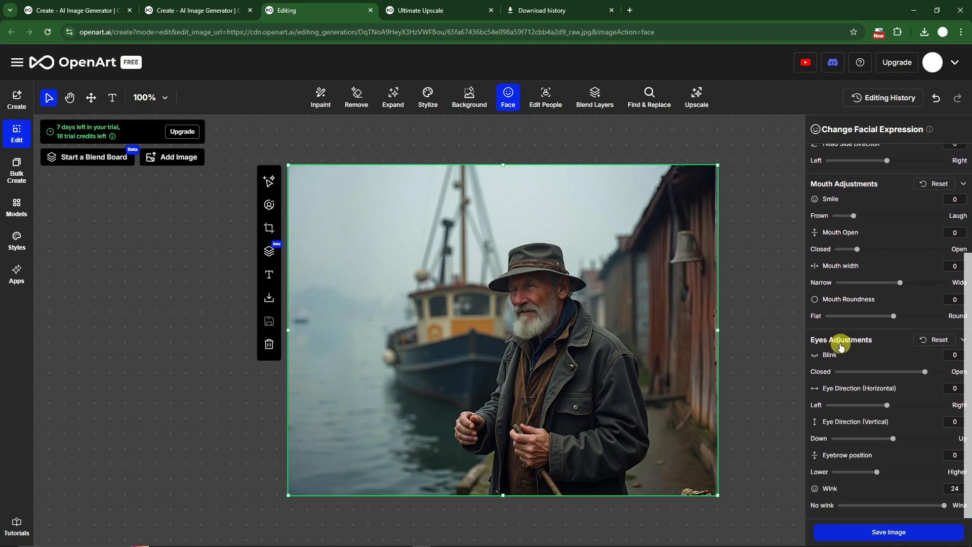
scroll(851, 354, "up", 3)
scroll(868, 233, "down", 2)
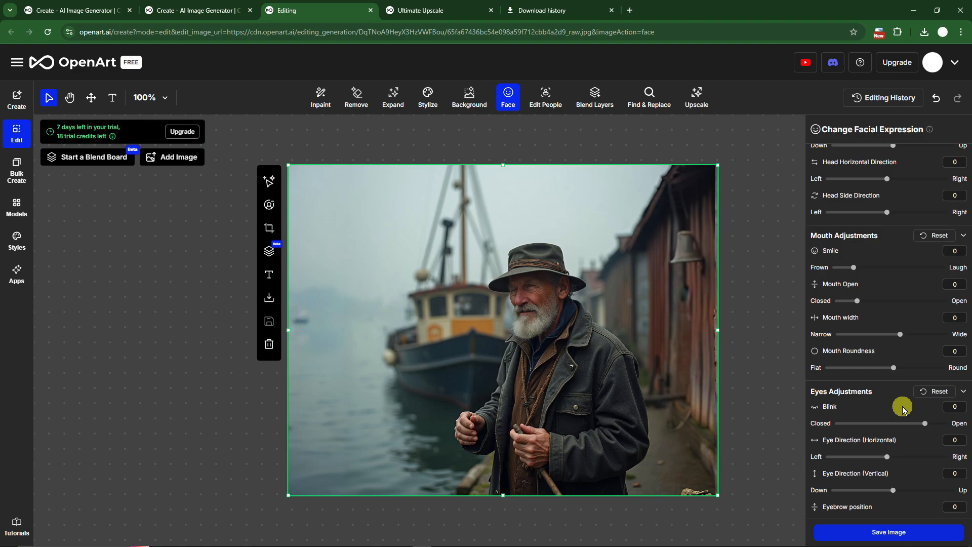
scroll(887, 329, "up", 2)
left_click(851, 174)
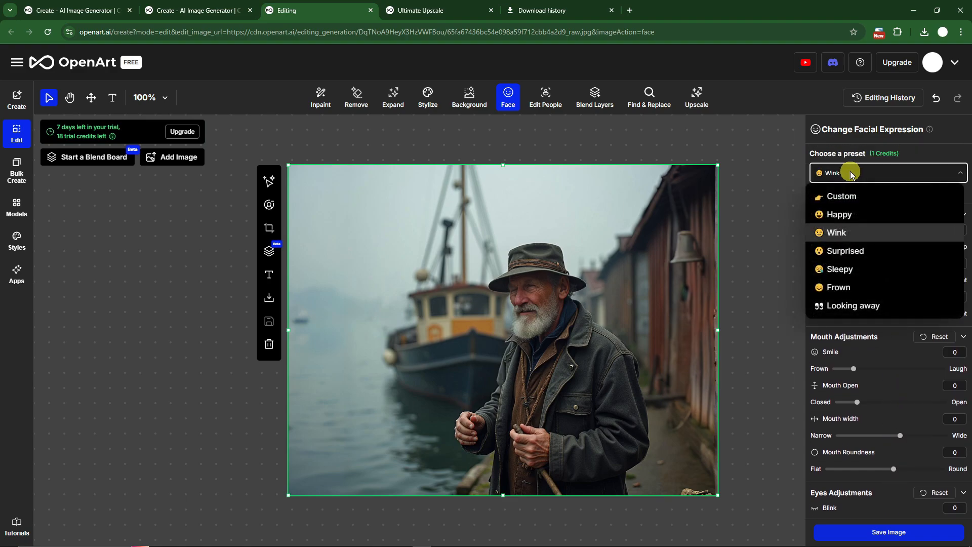
left_click(859, 250)
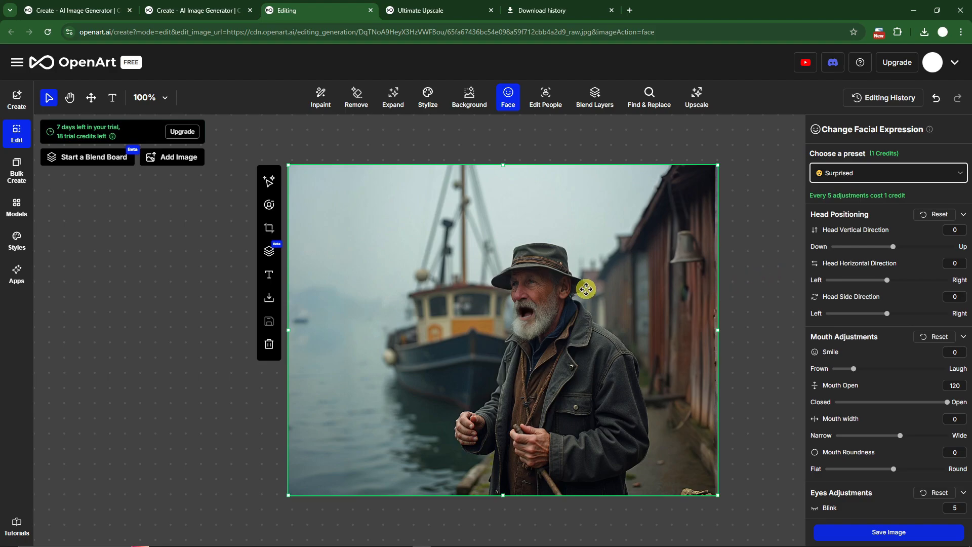
left_click(869, 173)
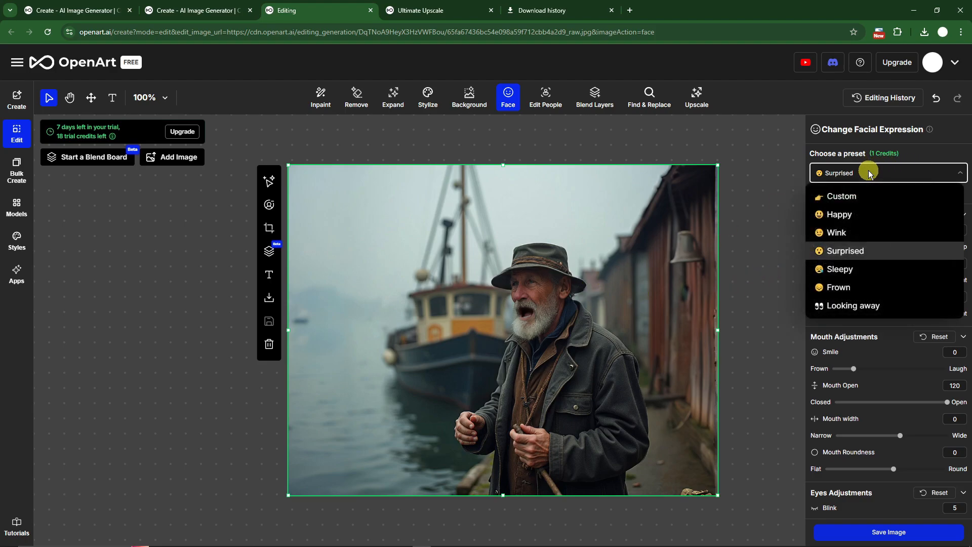
left_click(851, 233)
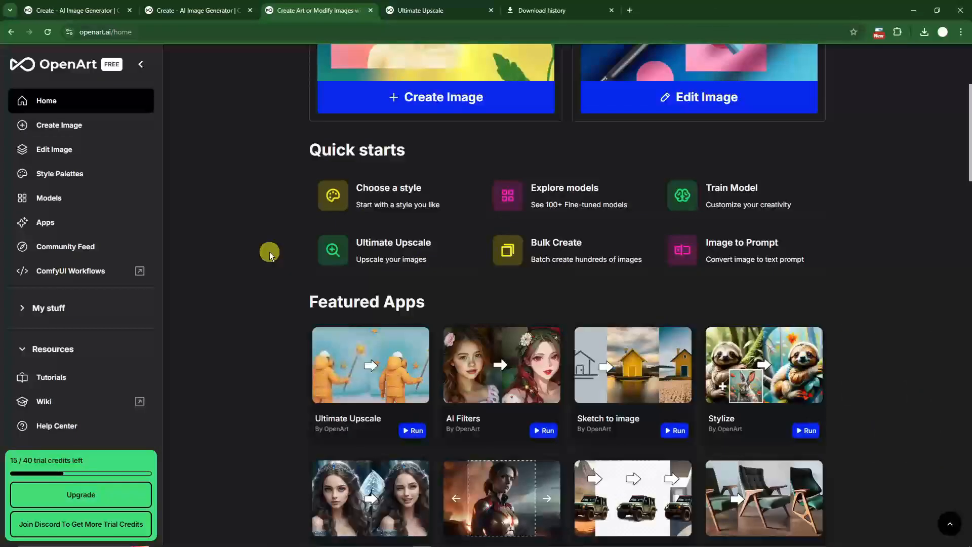
Step: Open the Sketch to image app from the featured apps on the home page
scroll(269, 251, "down", 2)
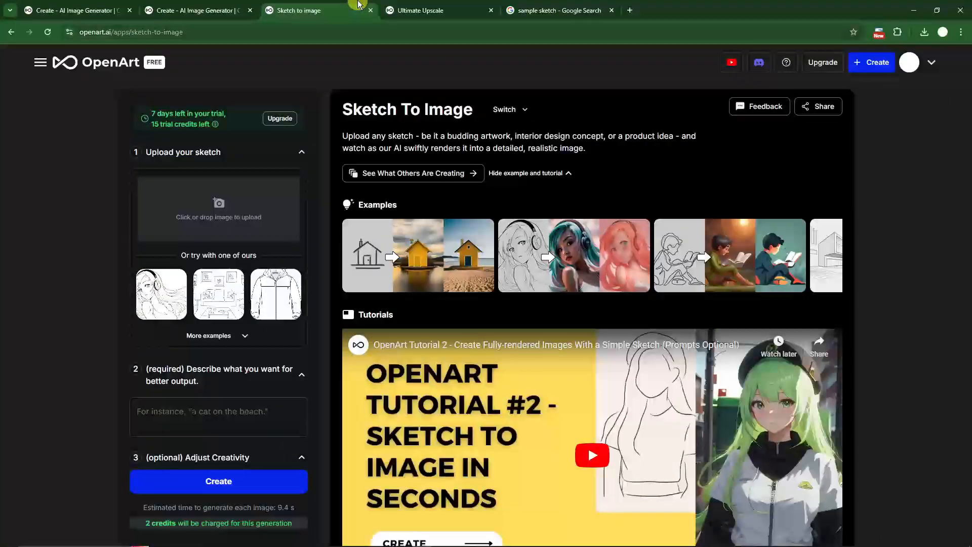
Step: Choose the provided sample sketch of the long-haired woman with headphones as the sketch to convert
left_click(161, 190)
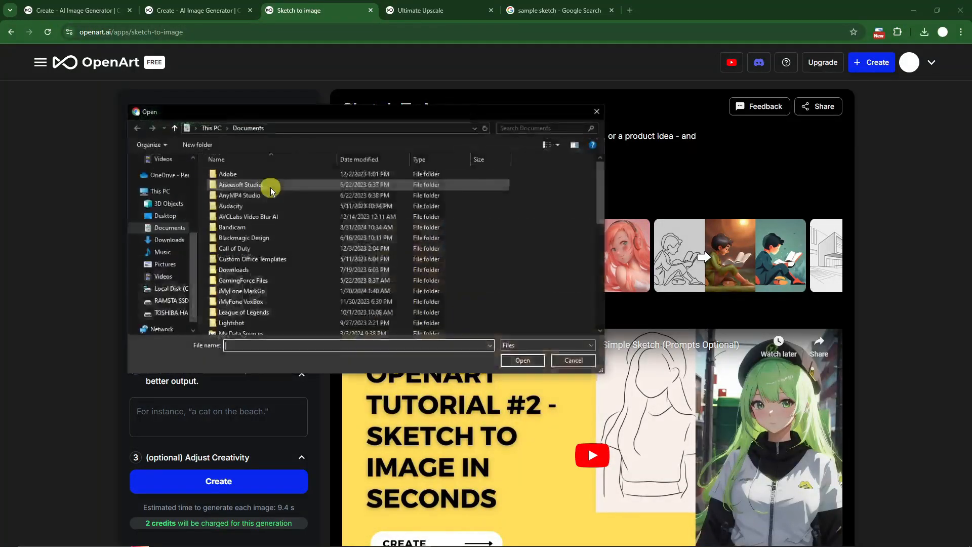
left_click(596, 111)
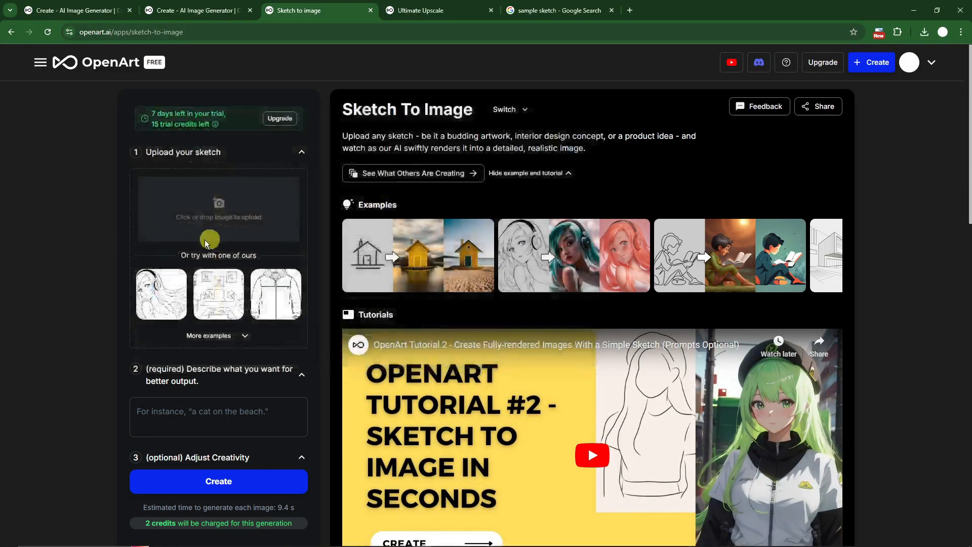
left_click(148, 293)
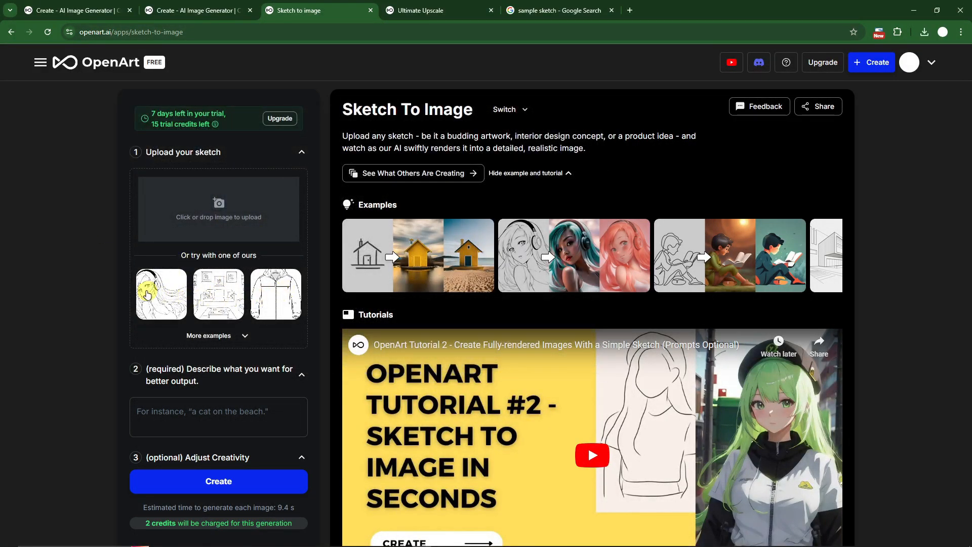
Step: Describe the sketch as "A woman with red hair" and generate the images
scroll(80, 355, "down", 1)
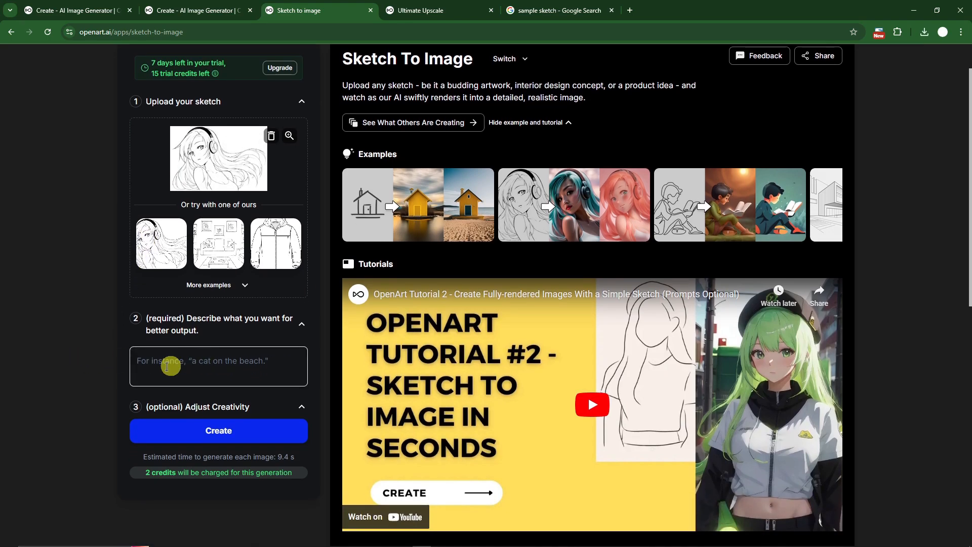
left_click(170, 365)
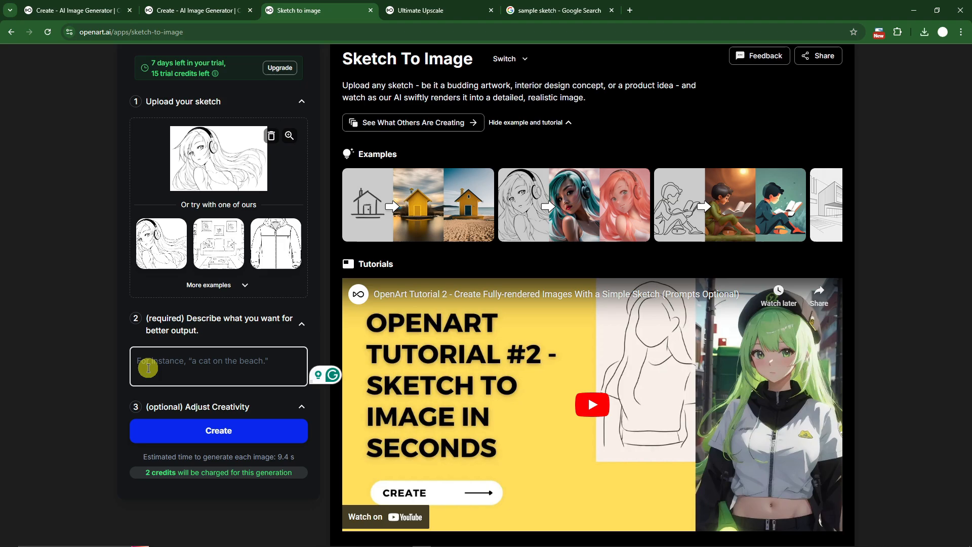
type("A woman wi")
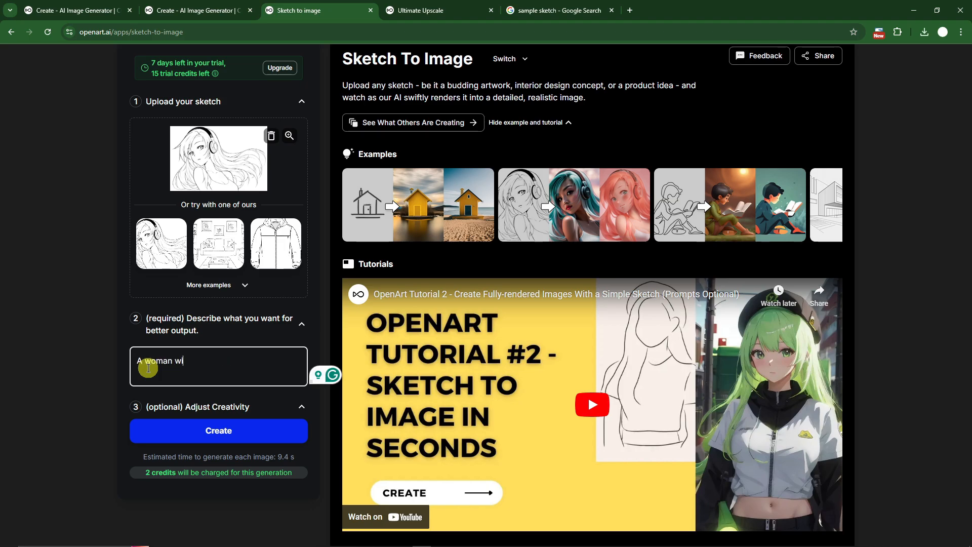
type("th m")
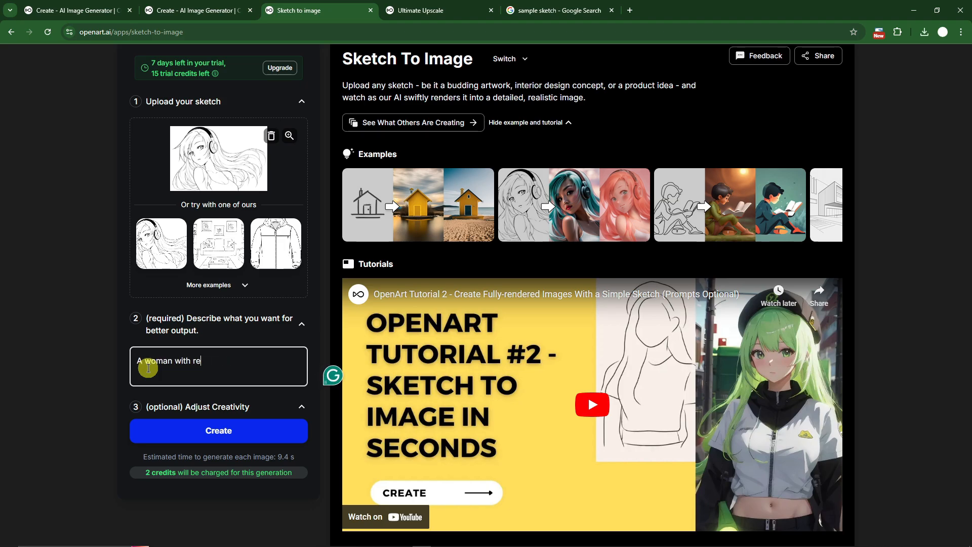
left_click(250, 425)
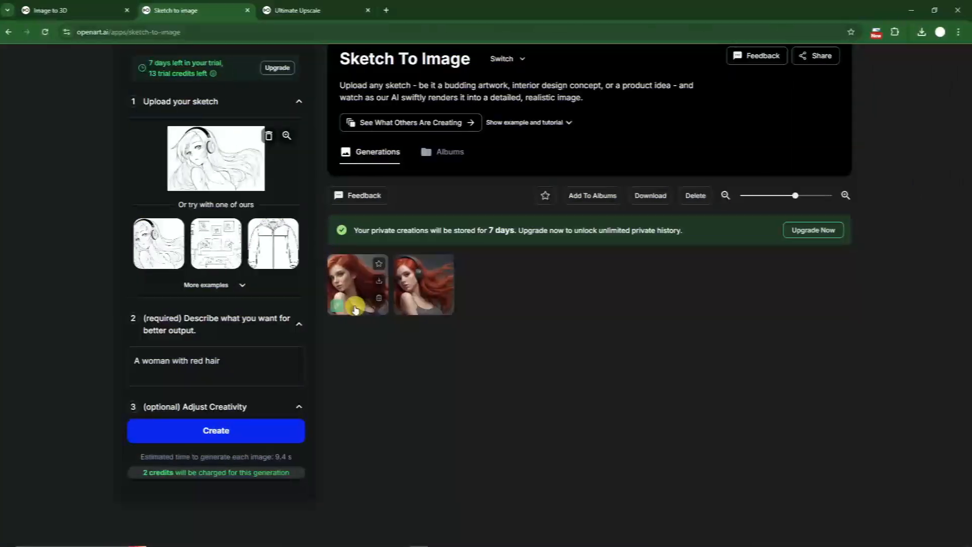
Step: View both generated red-haired woman images, download the version without headphones, and close the viewer
left_click(427, 283)
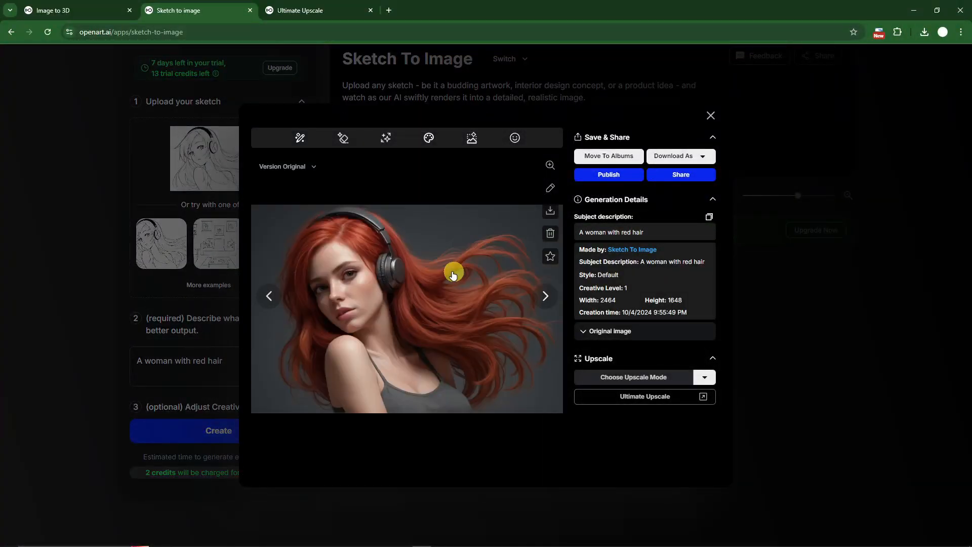
left_click(271, 295)
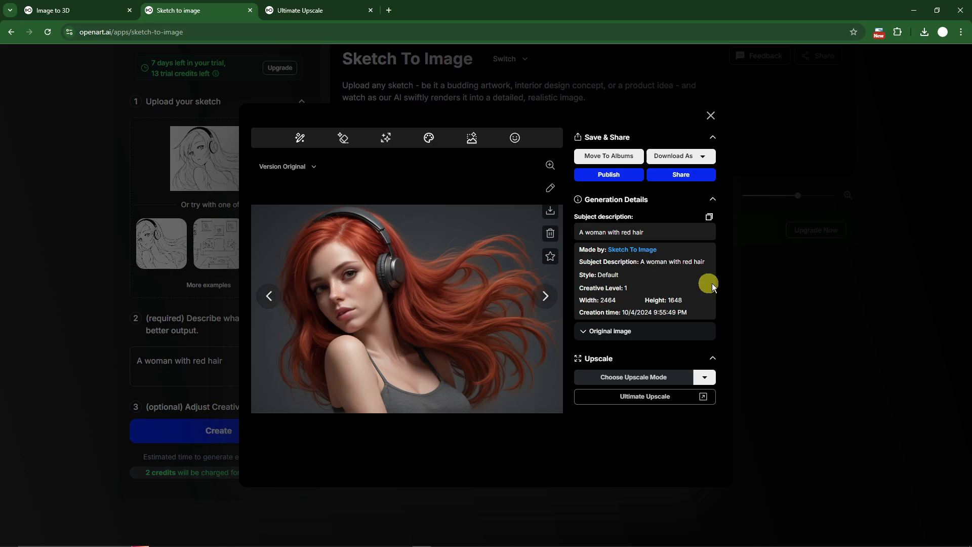
left_click(551, 211)
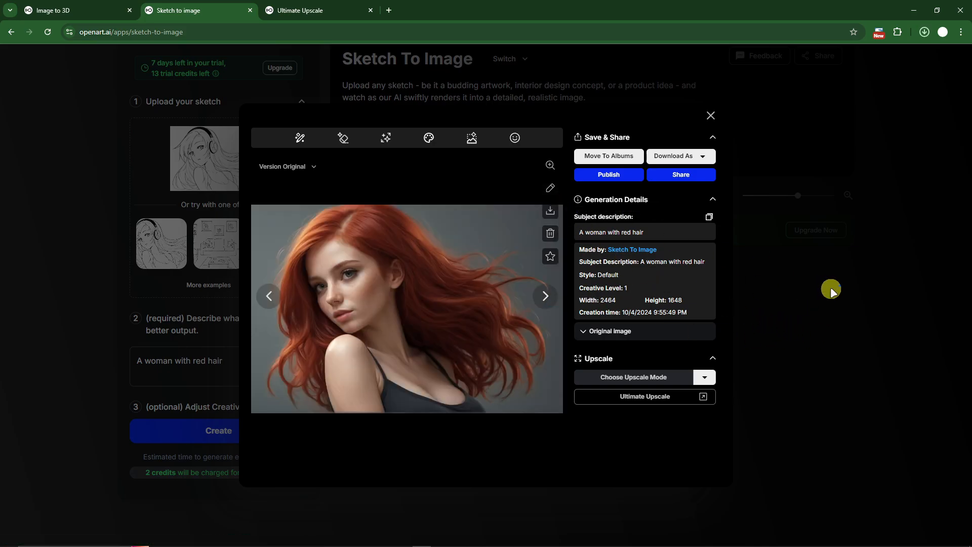
left_click(832, 321)
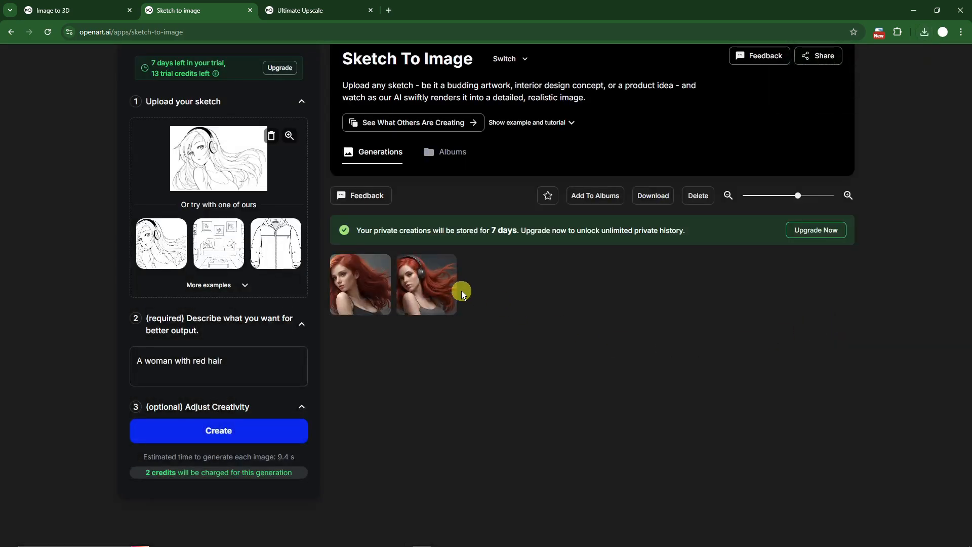
Step: Switch to the Image to 3D app, upload the downloaded image of the red-haired woman without headphones, and look over the examples
left_click(46, 11)
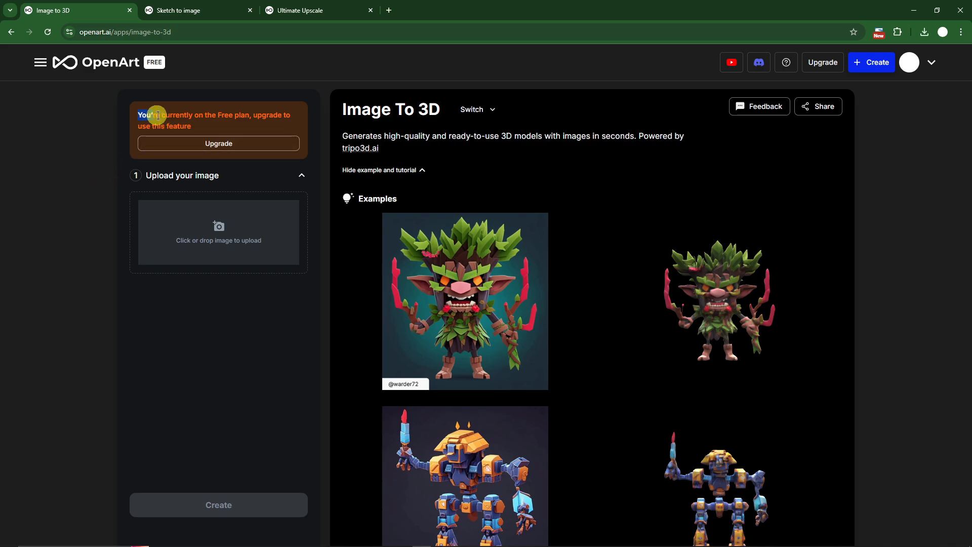
left_click_drag(138, 113, 205, 127)
left_click(66, 229)
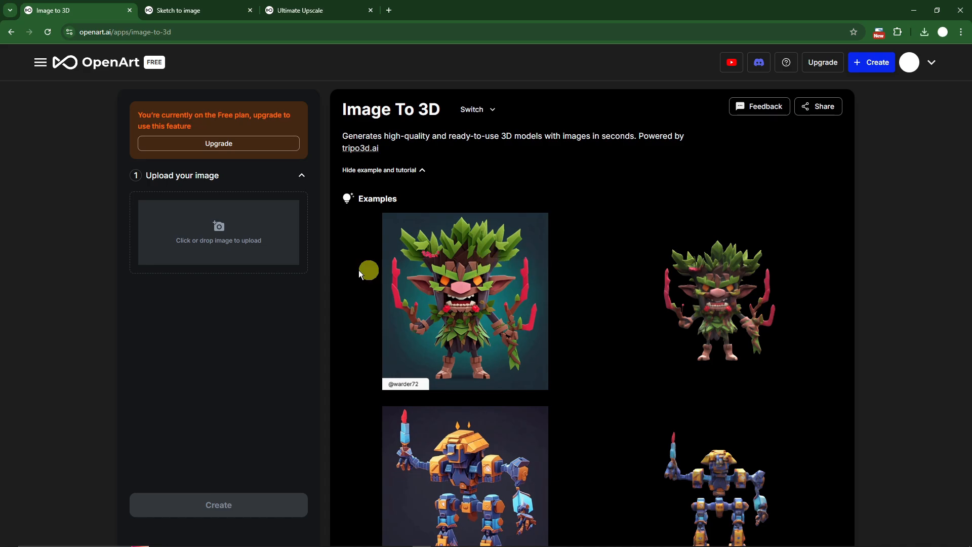
left_click(207, 237)
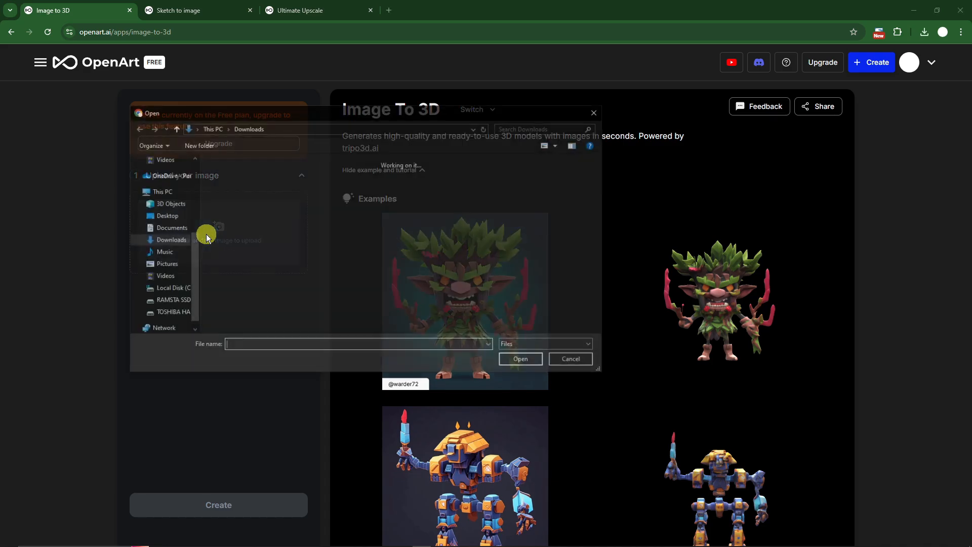
double_click(228, 203)
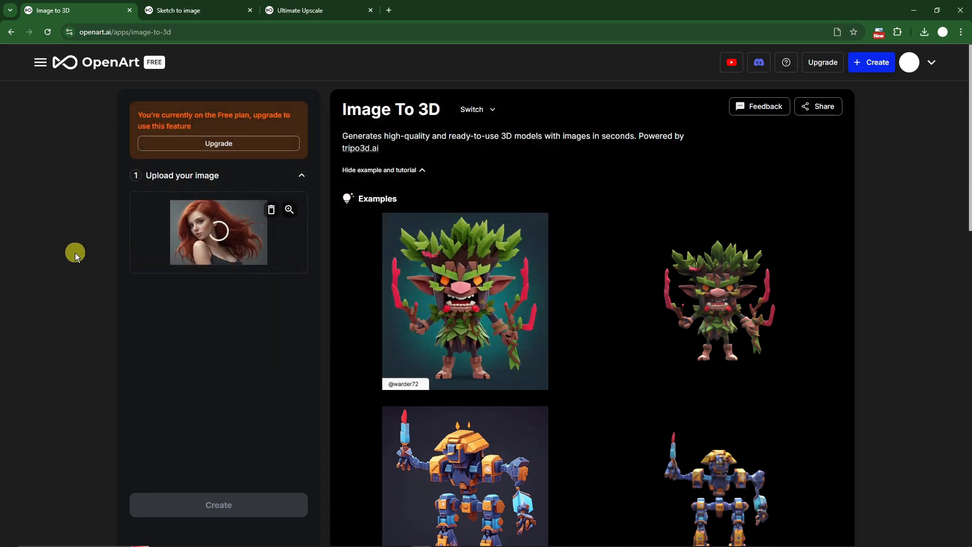
scroll(132, 311, "down", 2)
scroll(444, 362, "up", 1)
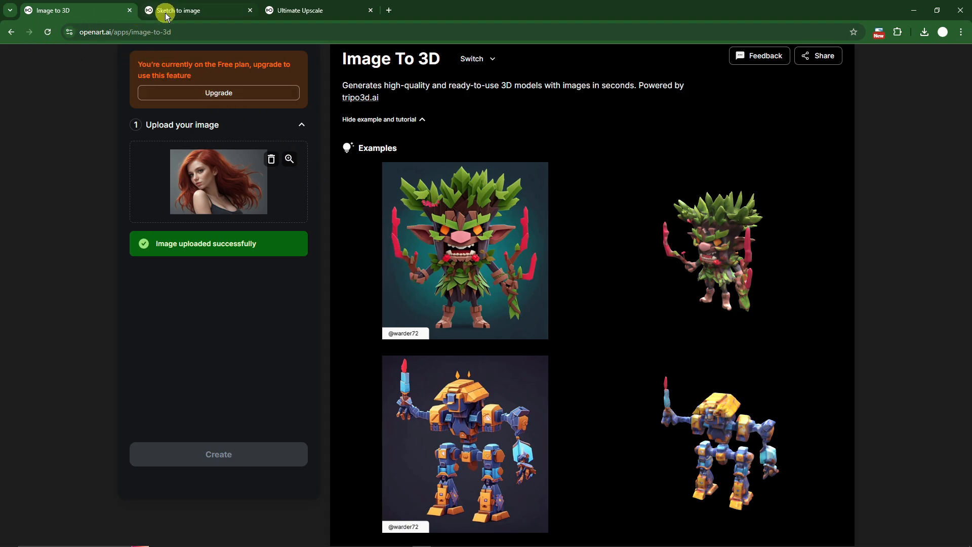
scroll(152, 96, "up", 1)
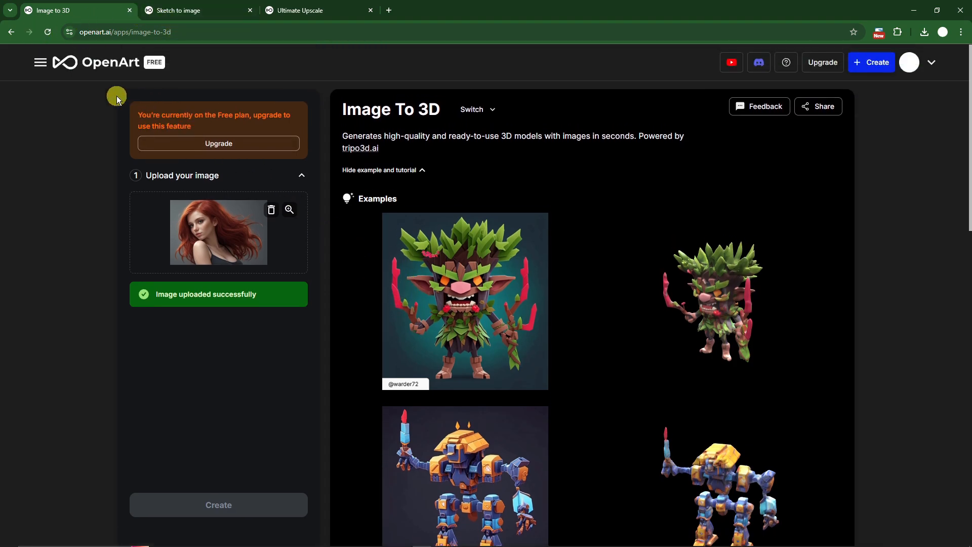
Step: Return to the OpenArt home page and browse down through the models and the images others are creating
left_click(76, 62)
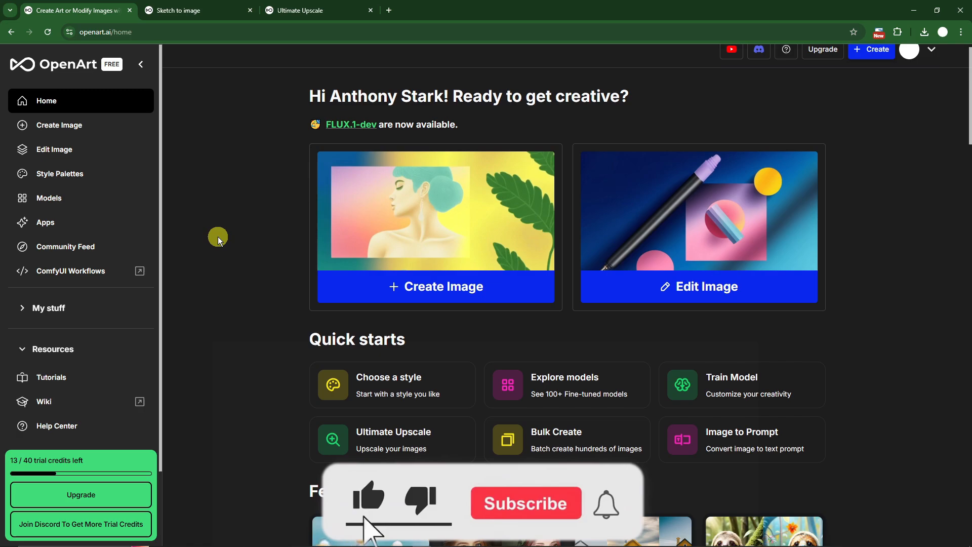
scroll(223, 242, "down", 9)
scroll(241, 238, "down", 17)
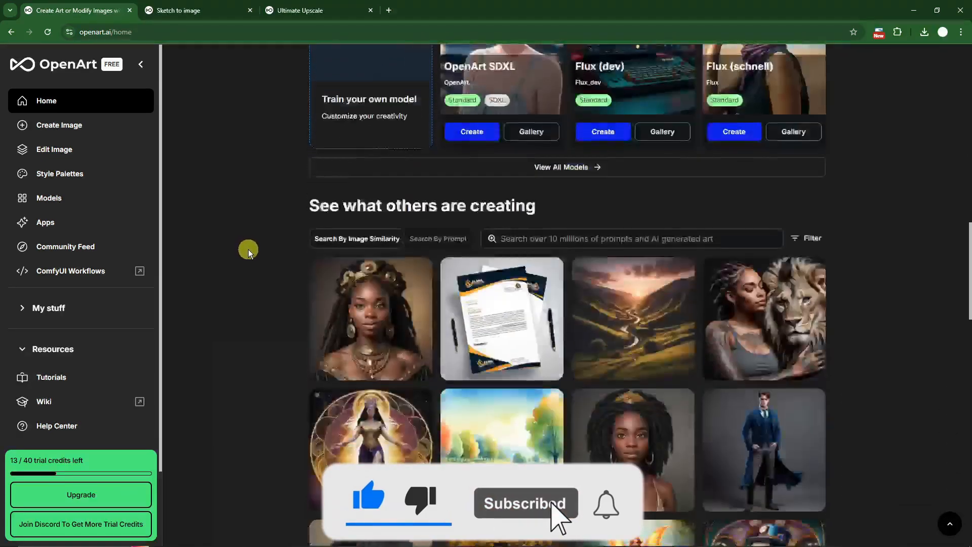
scroll(256, 247, "down", 6)
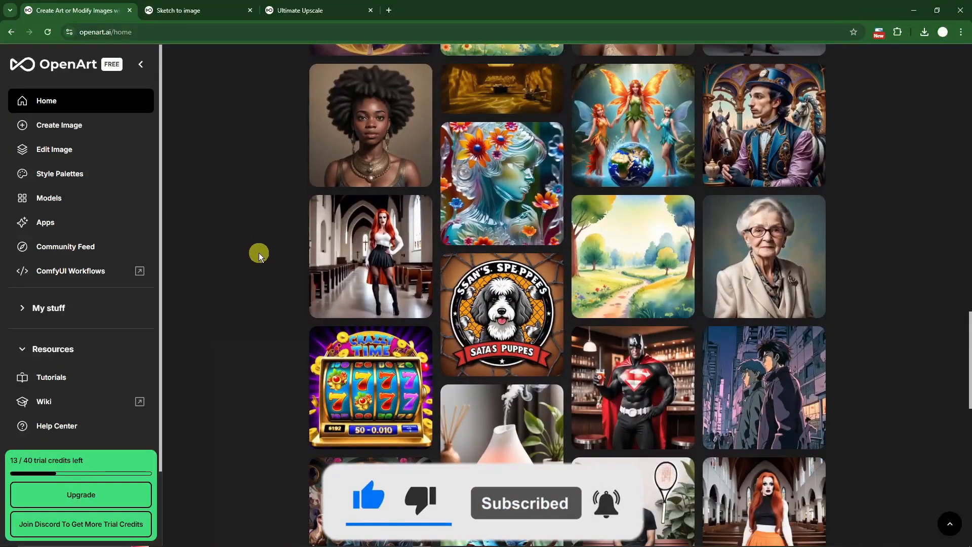